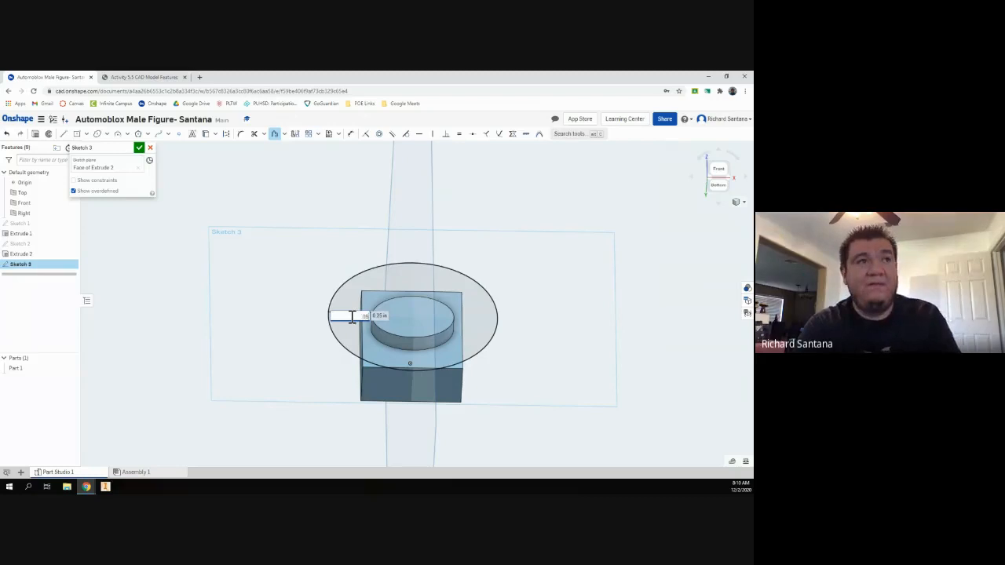
# Apply the entered offset distance to the larger ellipse around the neck and finish the sketch.
pyautogui.press('Return')
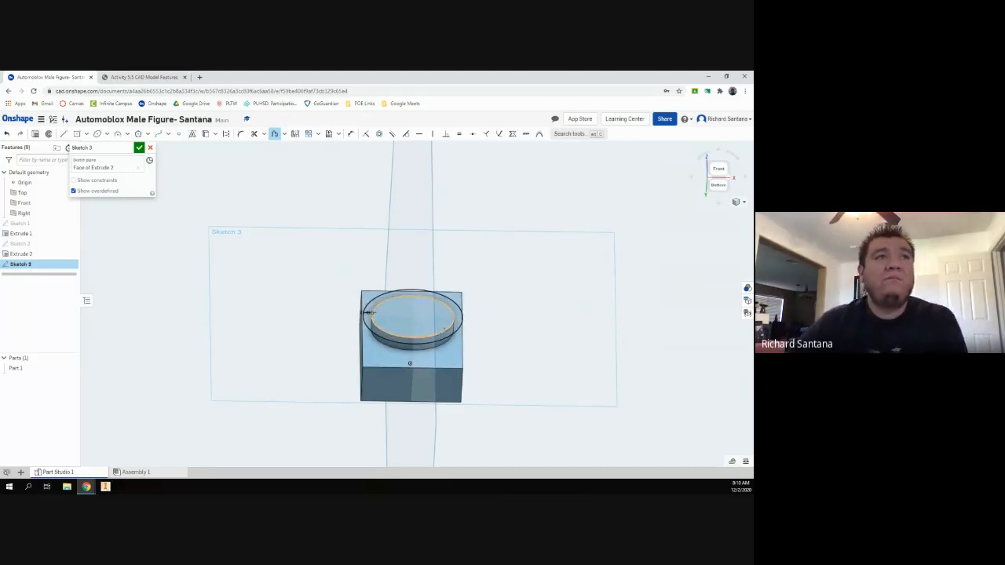
pyautogui.click(138, 149)
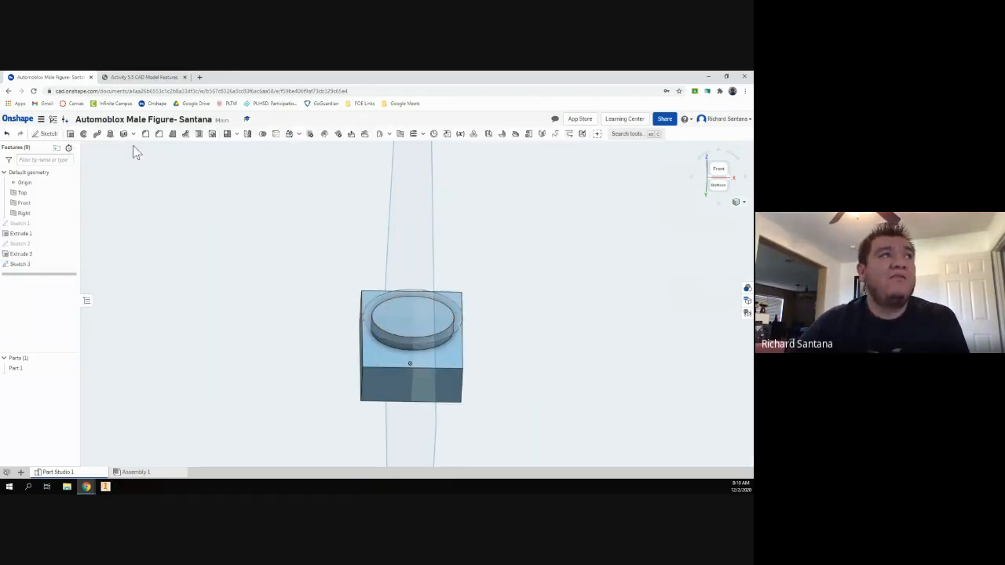
# Extrude both the inner ellipse and the surrounding ring of the new sketch 0.84 in upward, added to the existing part.
pyautogui.click(70, 133)
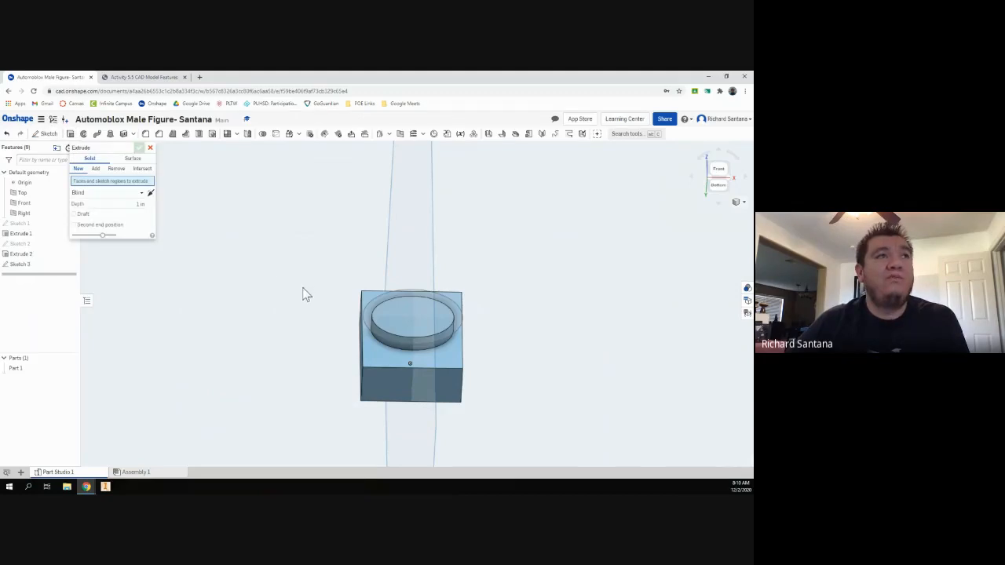
pyautogui.click(397, 316)
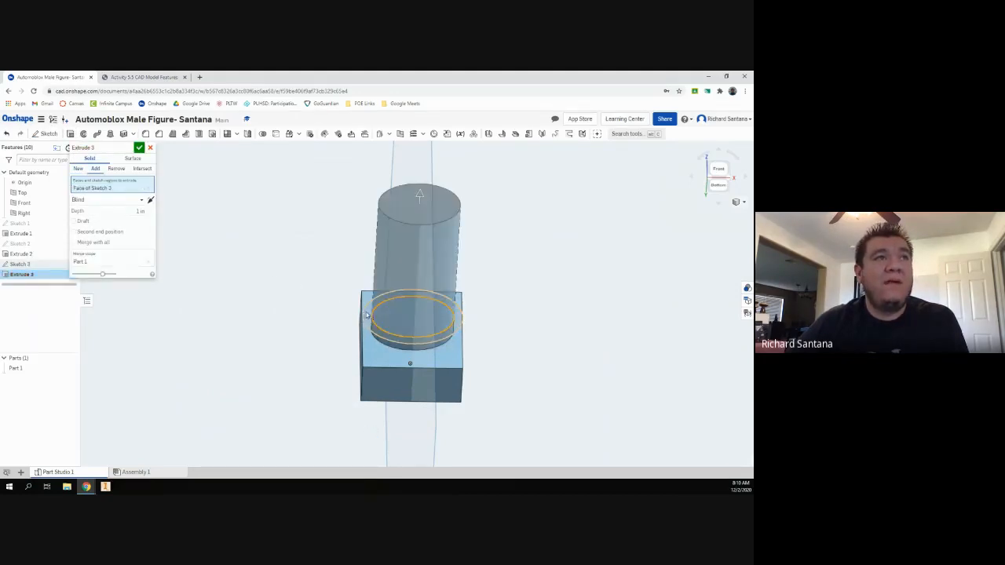
pyautogui.click(364, 317)
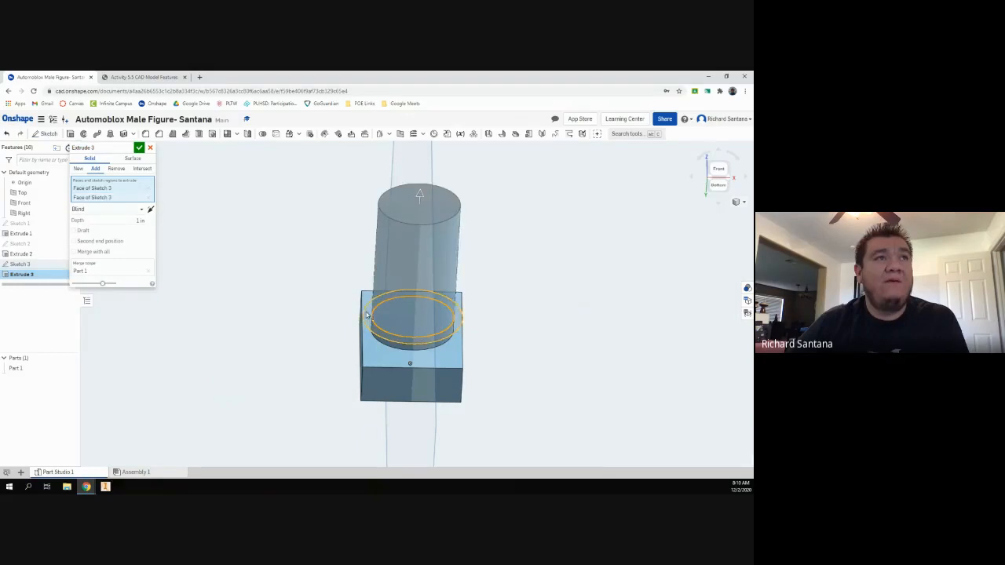
pyautogui.click(131, 223)
pyautogui.press('BackSpace')
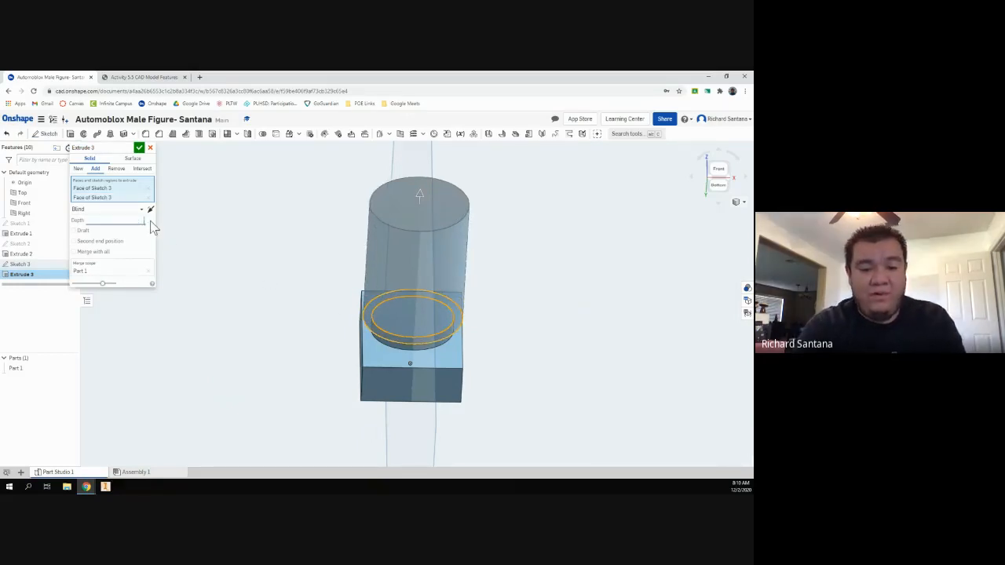
pyautogui.write('64')
pyautogui.press('Return')
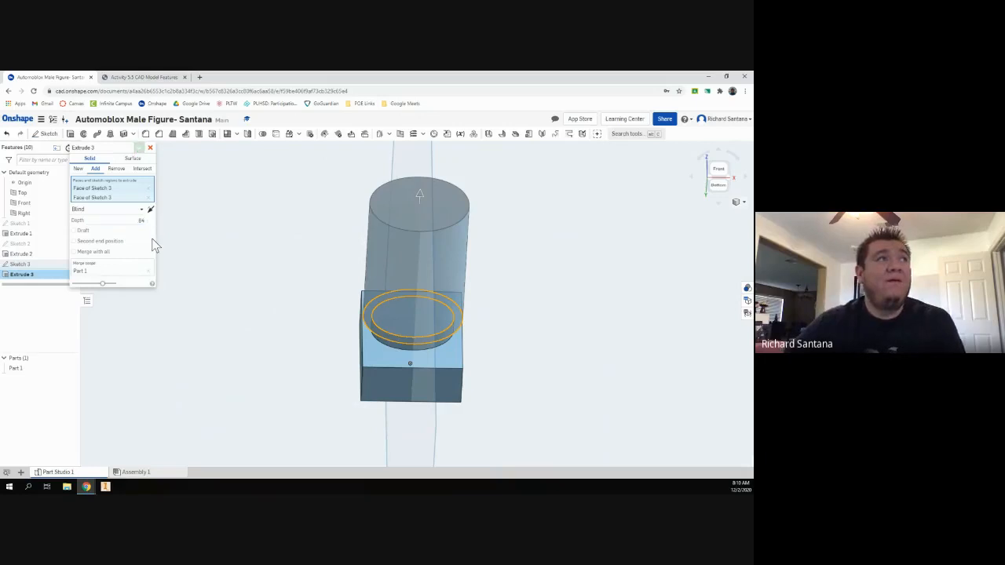
pyautogui.moveTo(239, 243); pyautogui.dragTo(241, 225, button='right')
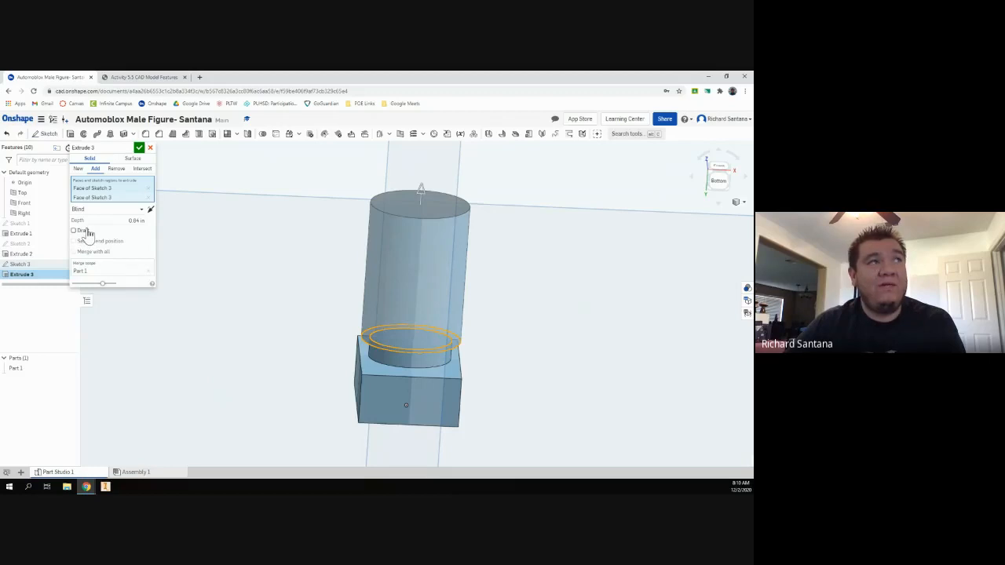
# Add a 4 degree outward draft to the body extrusion and accept the feature.
pyautogui.click(86, 233)
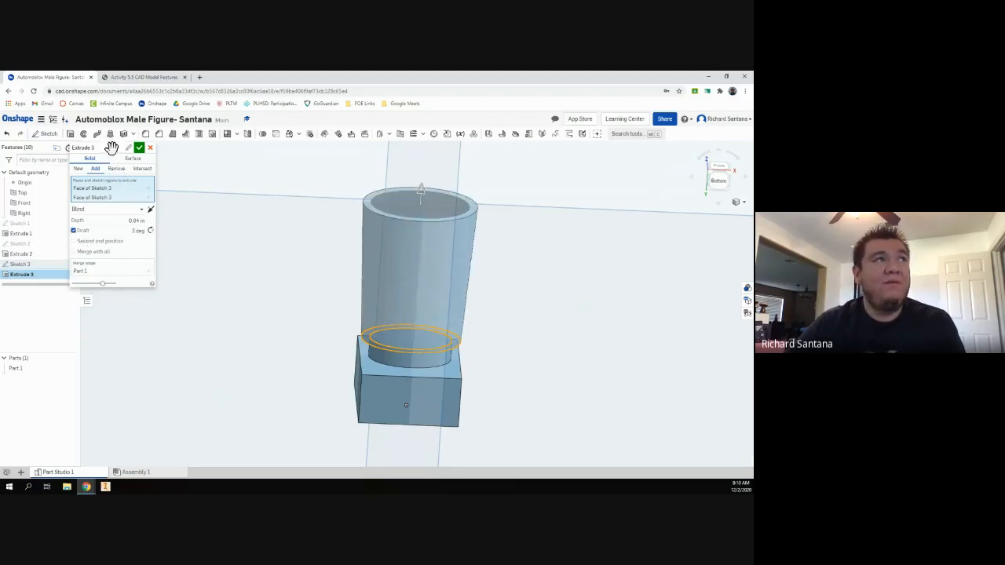
pyautogui.moveTo(120, 153); pyautogui.dragTo(245, 205)
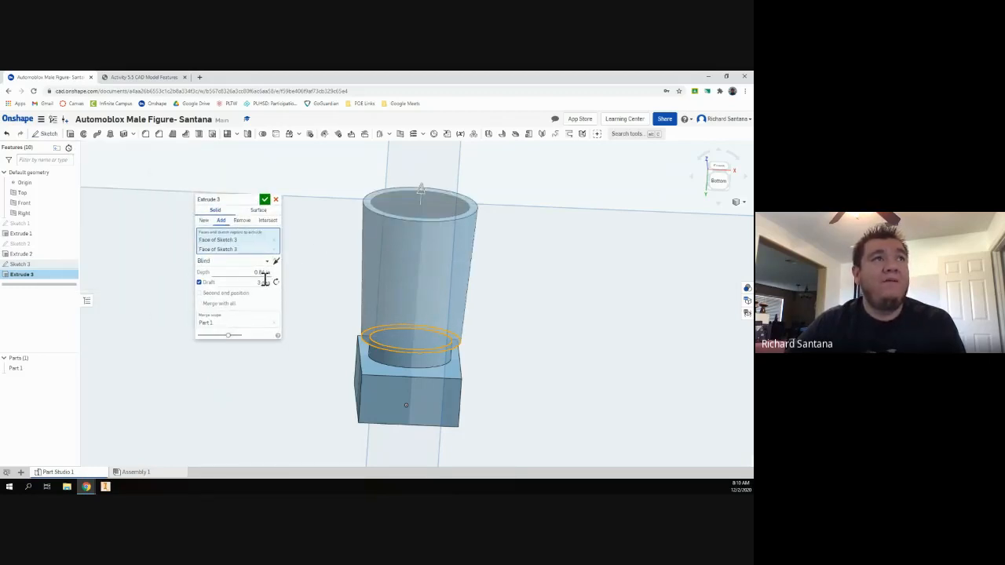
pyautogui.moveTo(346, 244); pyautogui.dragTo(343, 231, button='right')
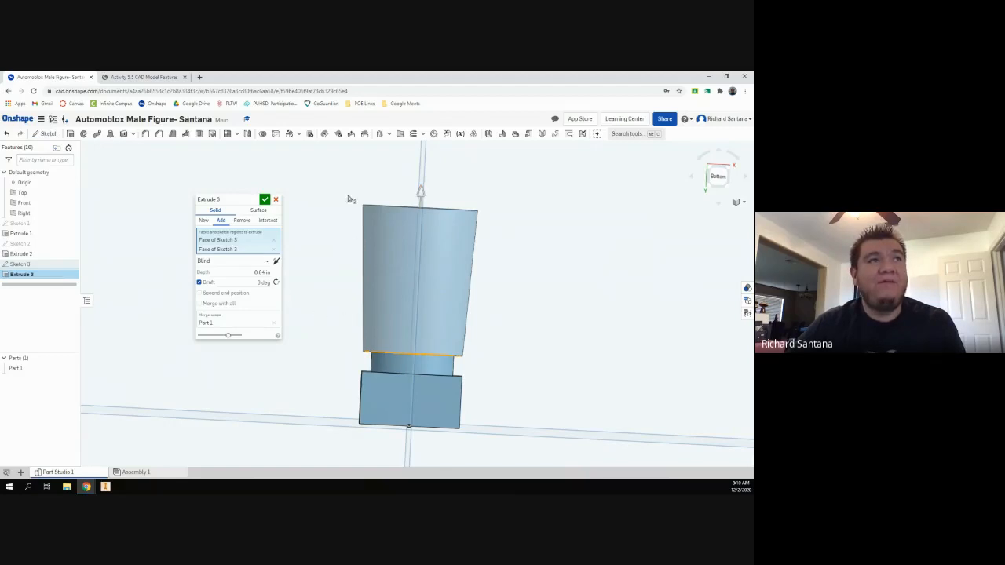
pyautogui.click(263, 281)
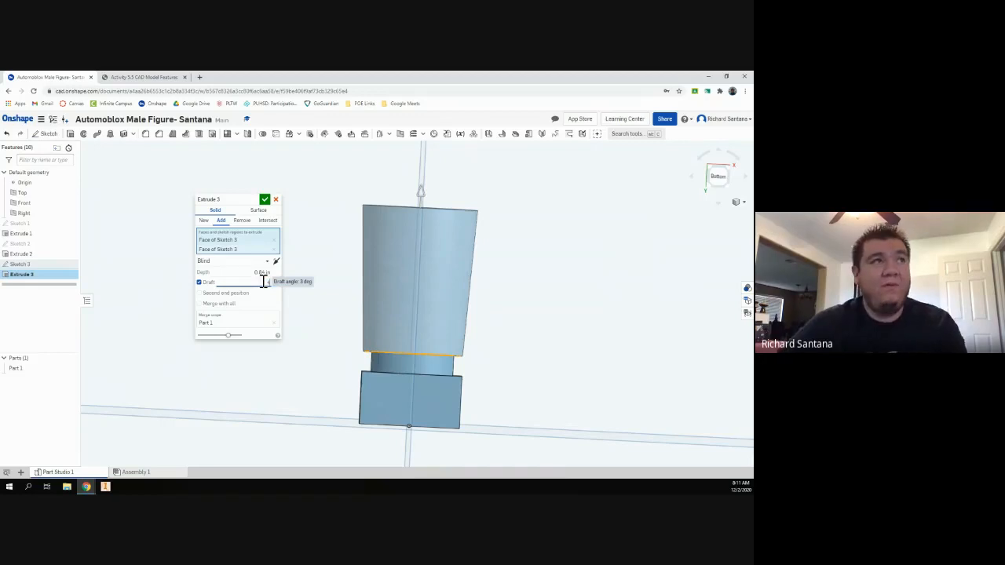
pyautogui.write('4')
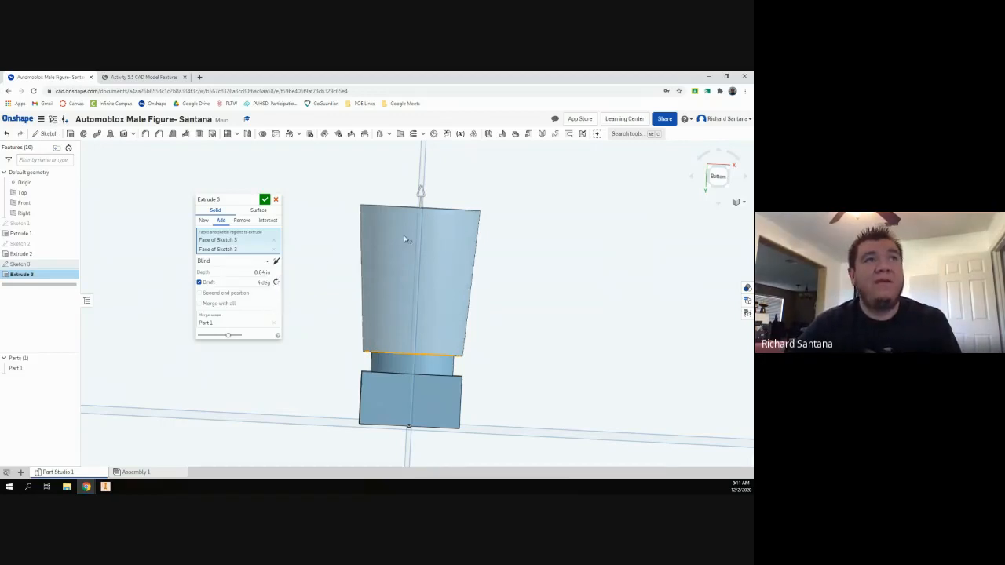
pyautogui.moveTo(403, 234)
pyautogui.mouseDown(button='right')
pyautogui.moveTo(379, 240)
pyautogui.moveTo(390, 241)
pyautogui.mouseUp(button='right')
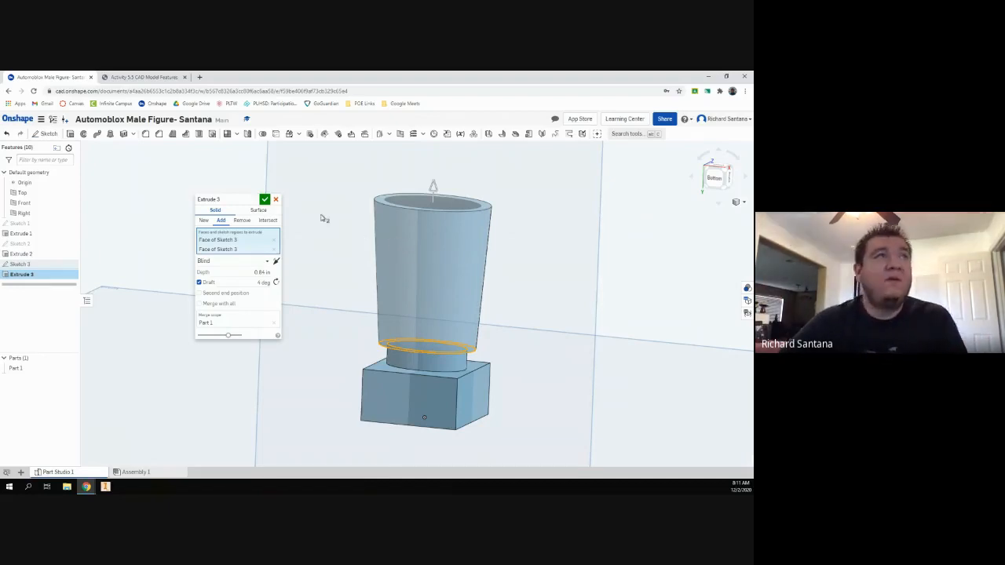
pyautogui.click(268, 201)
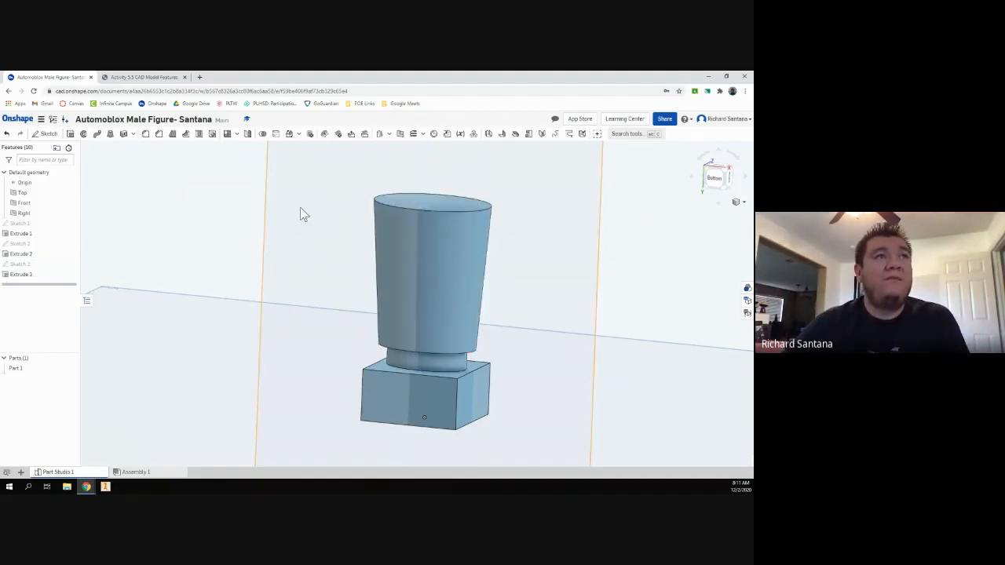
# Start a new sketch on the right side face of the square base.
pyautogui.moveTo(300, 208)
pyautogui.mouseDown(button='right')
pyautogui.moveTo(315, 208)
pyautogui.moveTo(303, 218)
pyautogui.mouseUp(button='right')
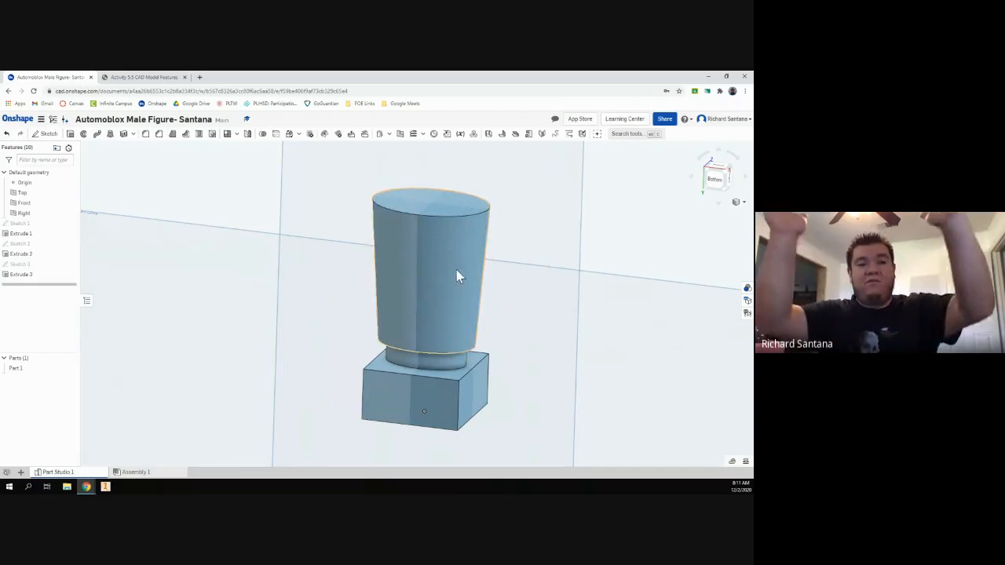
pyautogui.moveTo(456, 272); pyautogui.dragTo(522, 254, button='right')
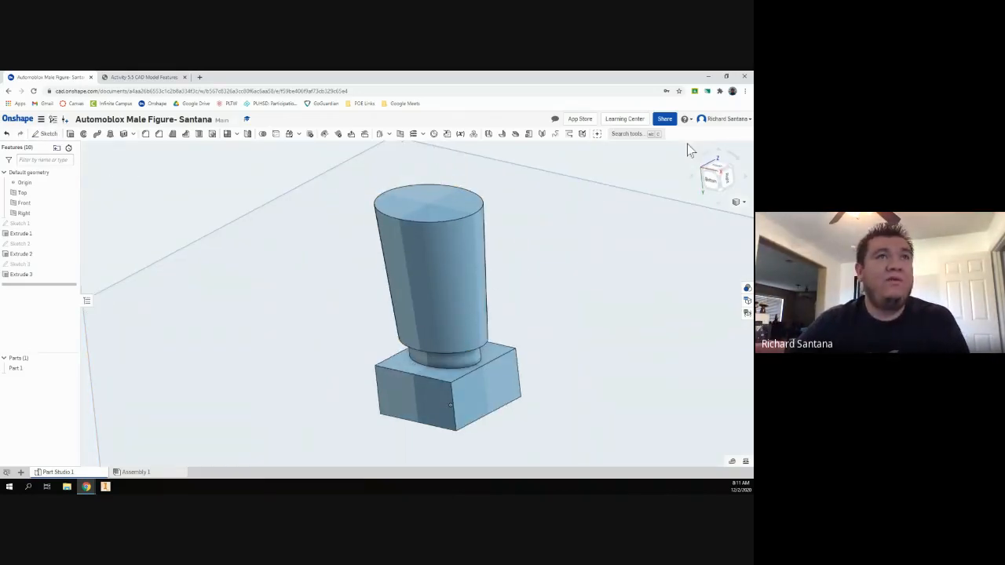
pyautogui.click(710, 179)
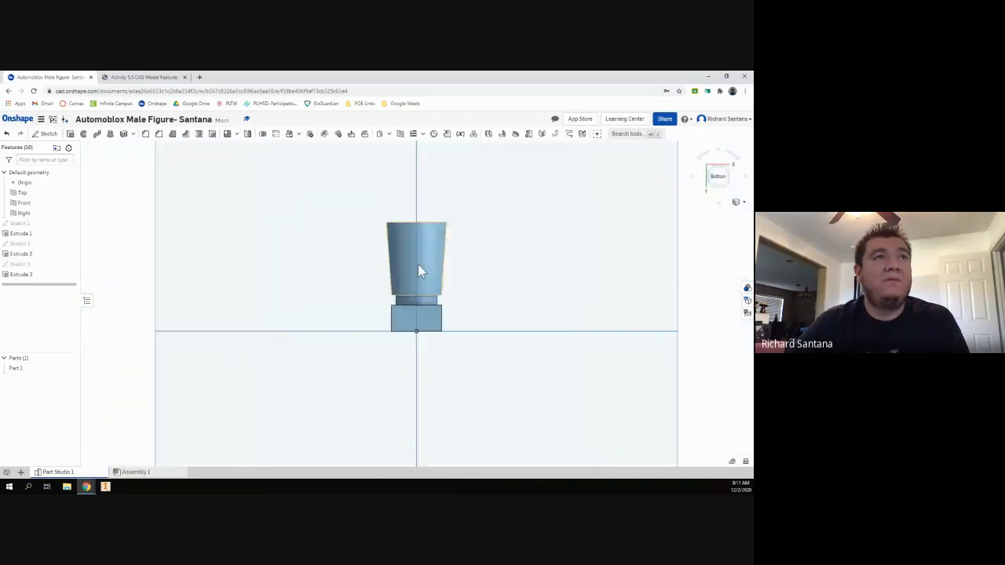
pyautogui.scroll(3, 417, 263)
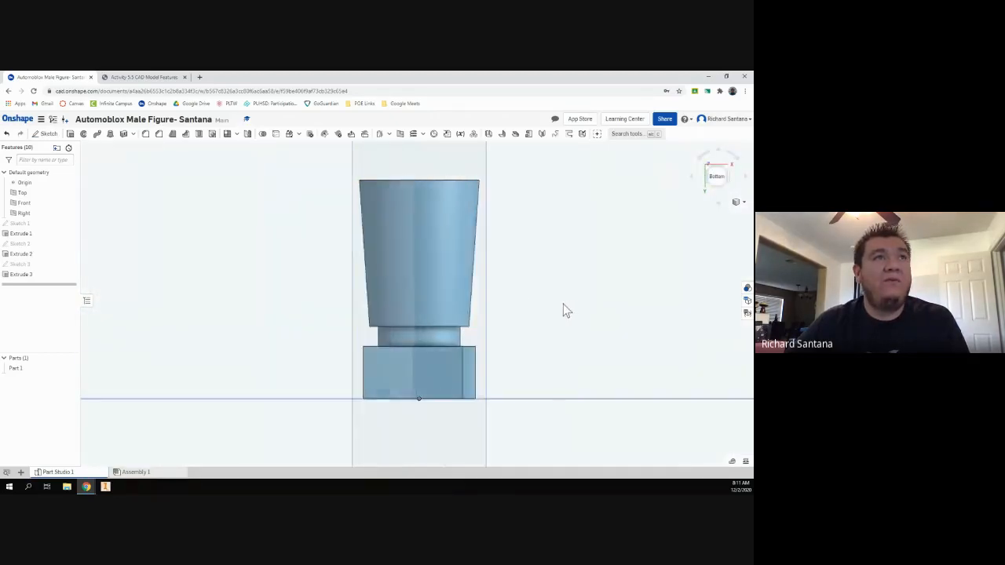
pyautogui.moveTo(562, 305); pyautogui.dragTo(506, 309, button='right')
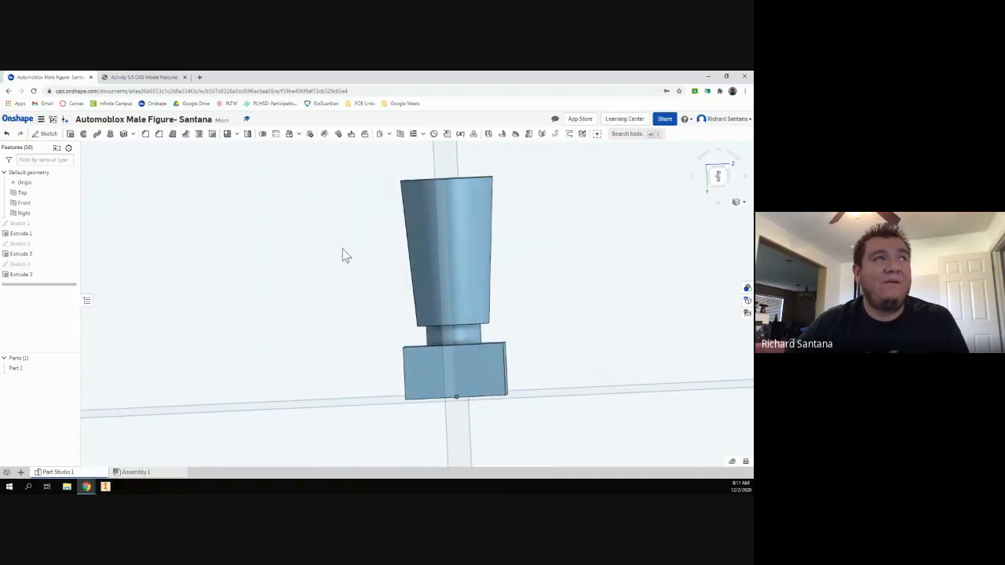
pyautogui.click(44, 133)
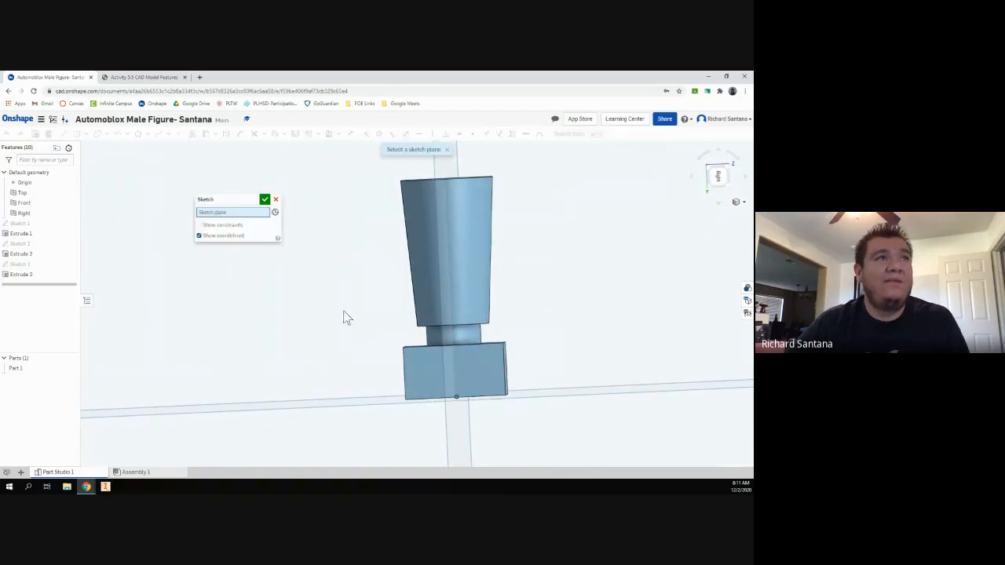
pyautogui.click(425, 359)
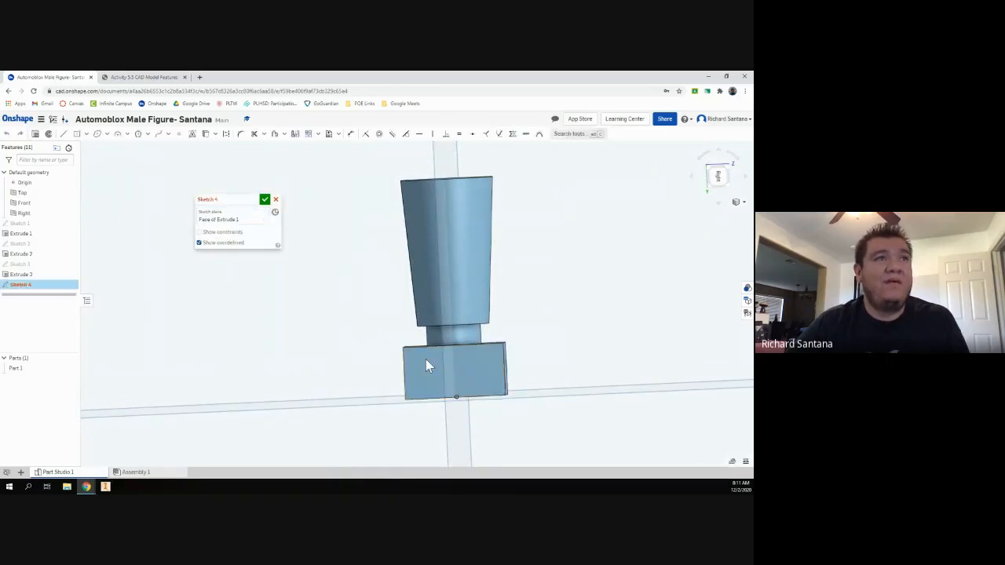
# Inspect the figure upright from the right, facing the sketch plane, and from a slight angle.
pyautogui.click(723, 181)
pyautogui.click(742, 164)
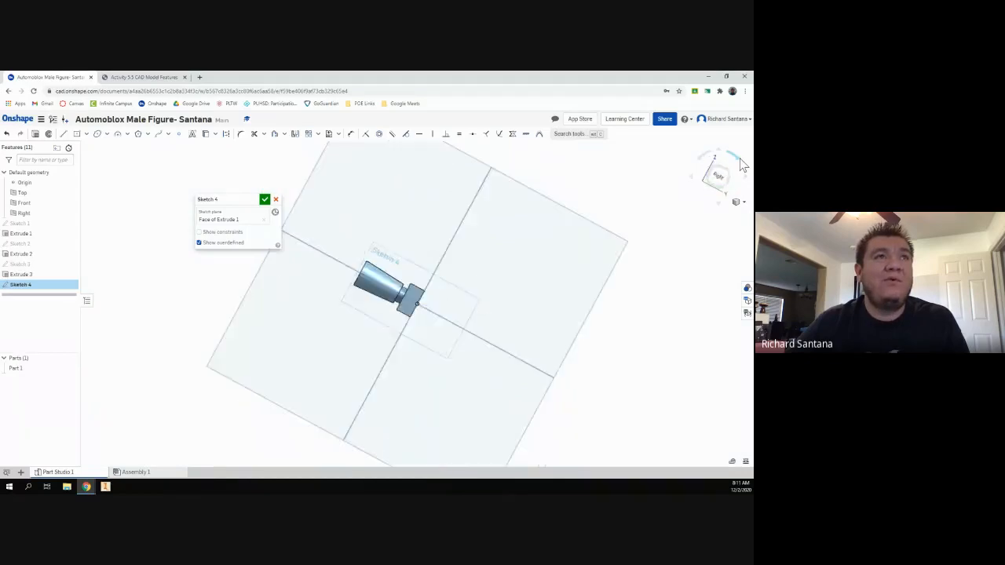
pyautogui.click(740, 159)
pyautogui.click(740, 159)
pyautogui.click(740, 159)
pyautogui.click(740, 160)
pyautogui.click(740, 159)
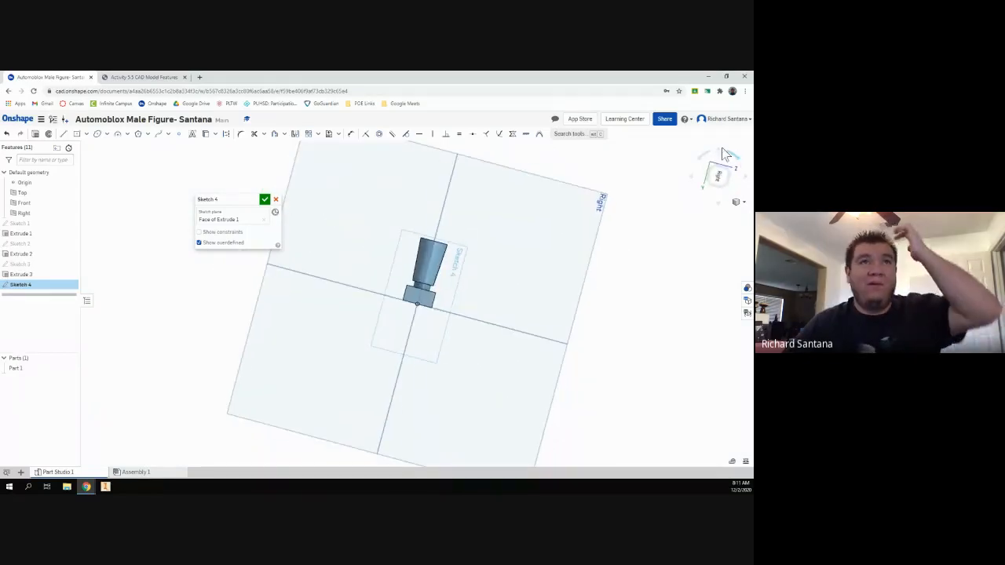
pyautogui.click(701, 155)
pyautogui.scroll(5, 421, 268)
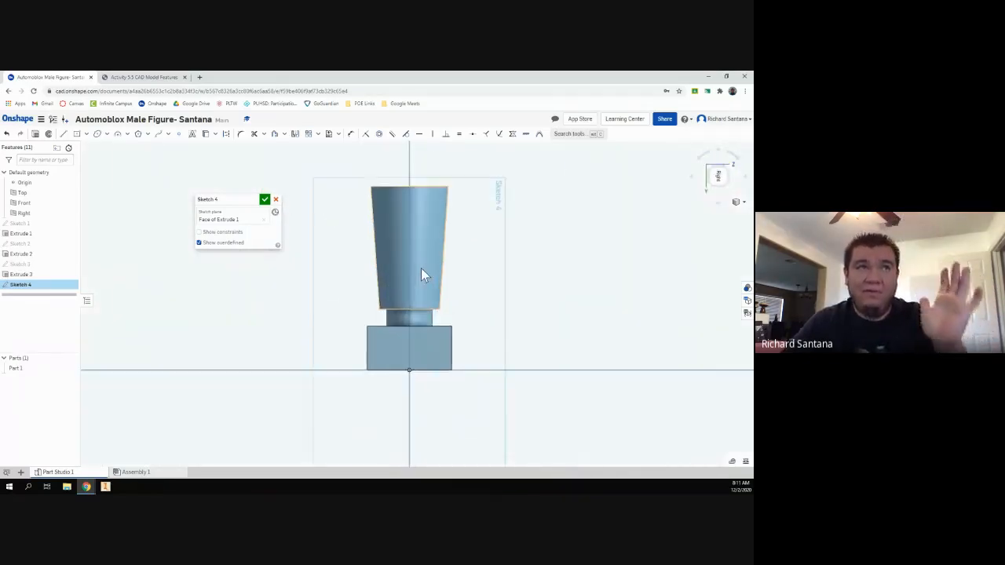
pyautogui.scroll(2, 420, 268)
pyautogui.moveTo(569, 269); pyautogui.dragTo(573, 276, button='right')
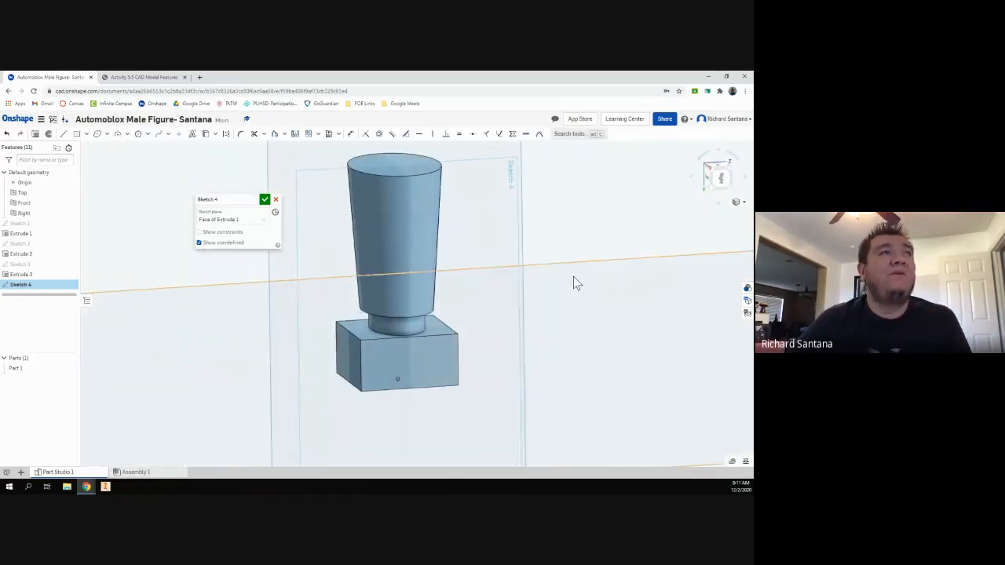
# Switch to the Activity 5.5 PDF and read the Intersect Extrusions steps on slicing graphics, projecting geometry and sketching the shoulder arc.
pyautogui.click(162, 78)
pyautogui.scroll(-3, 447, 261)
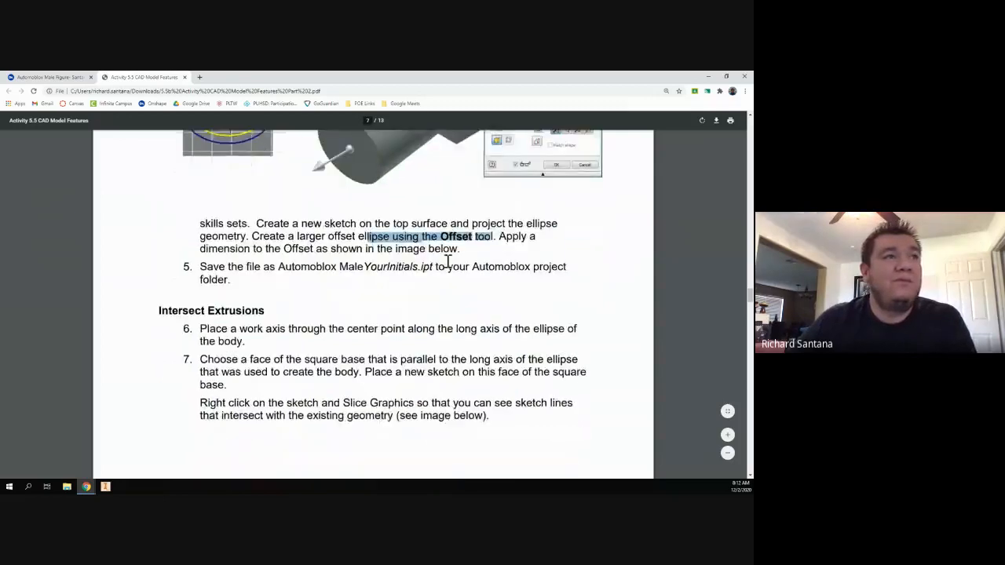
pyautogui.scroll(-6, 448, 261)
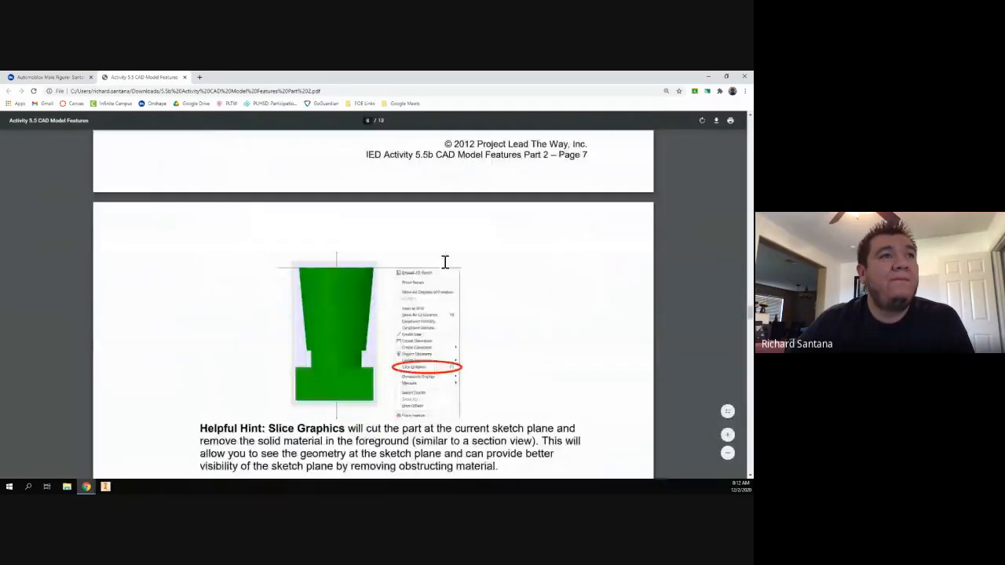
pyautogui.scroll(-3, 444, 262)
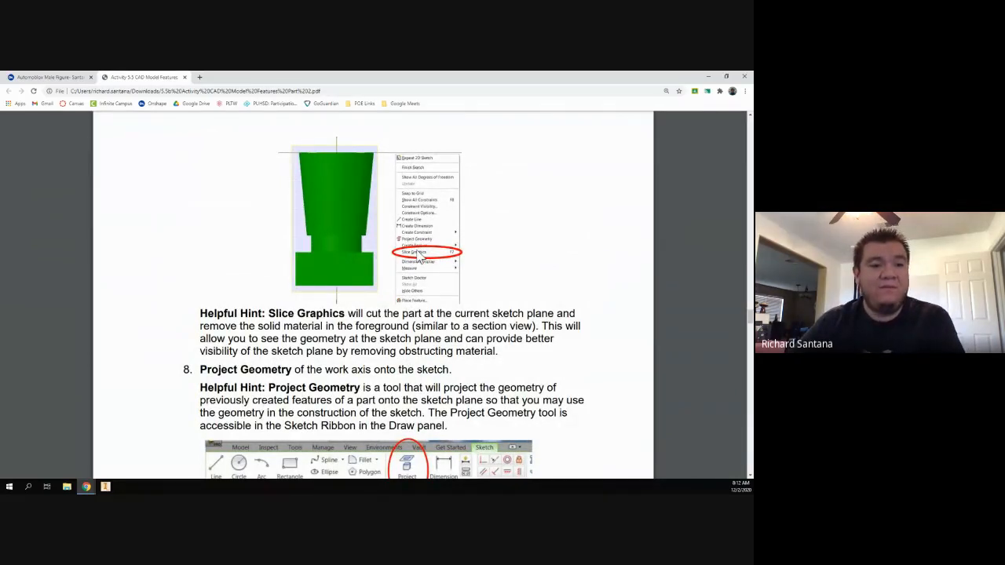
pyautogui.scroll(-1, 400, 276)
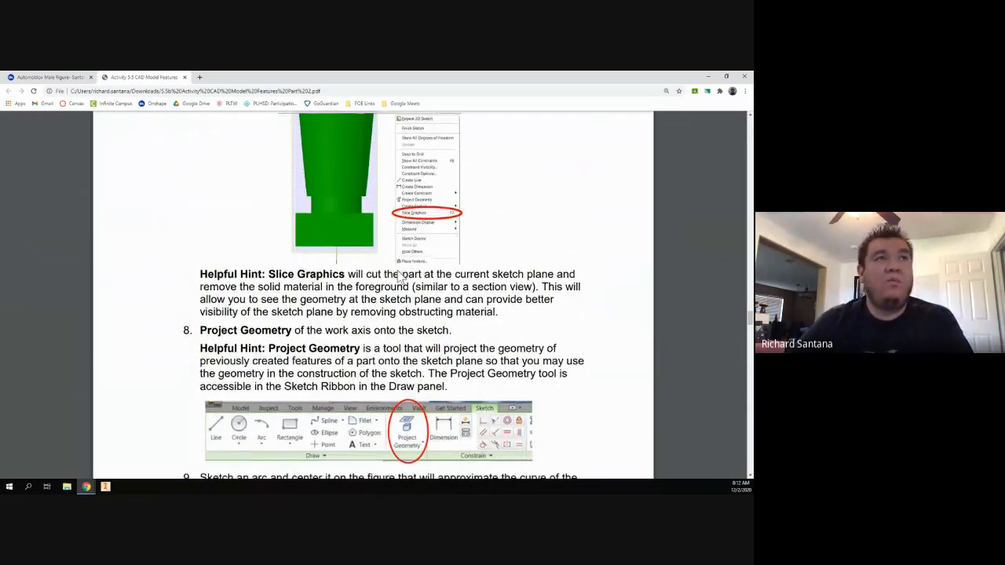
pyautogui.scroll(1, 392, 281)
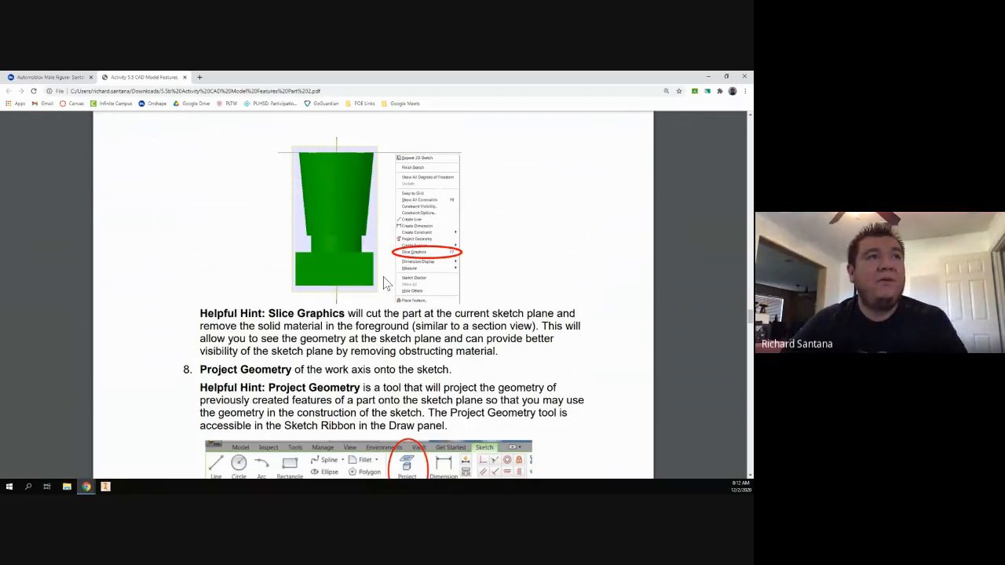
pyautogui.scroll(-5, 385, 282)
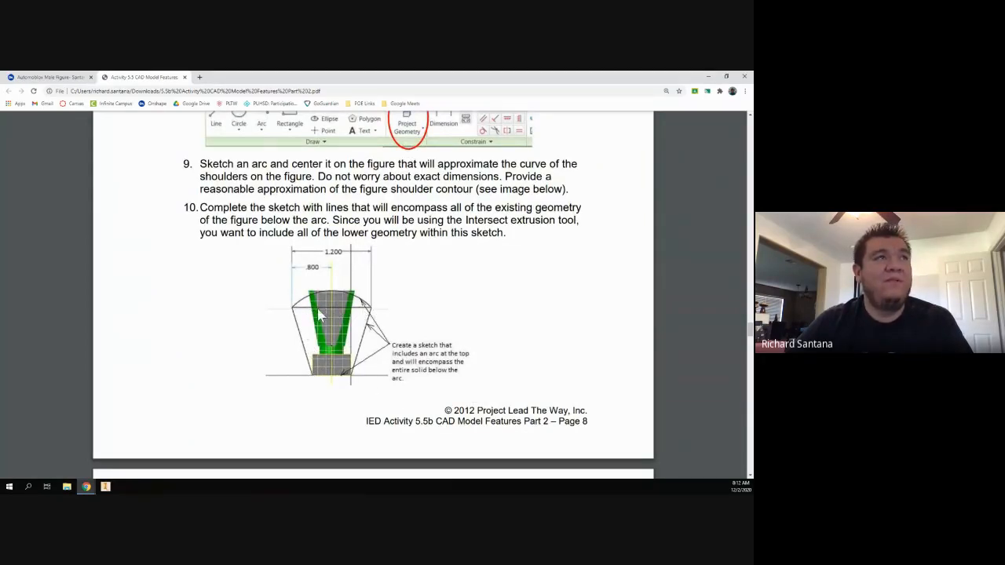
# Return to the Onshape model and turn on a section view that slices the figure at the sketch plane.
pyautogui.click(83, 77)
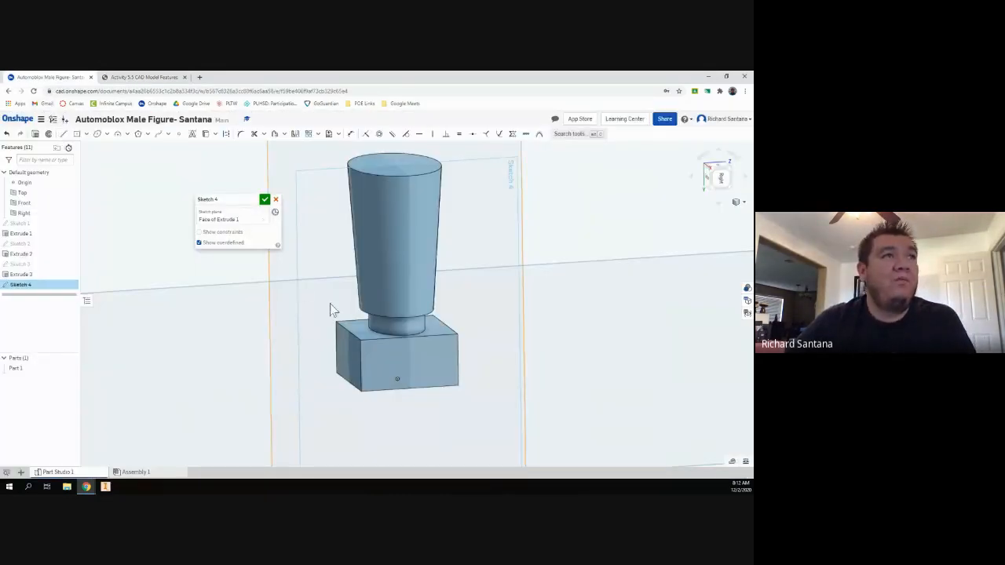
pyautogui.rightClick(395, 355)
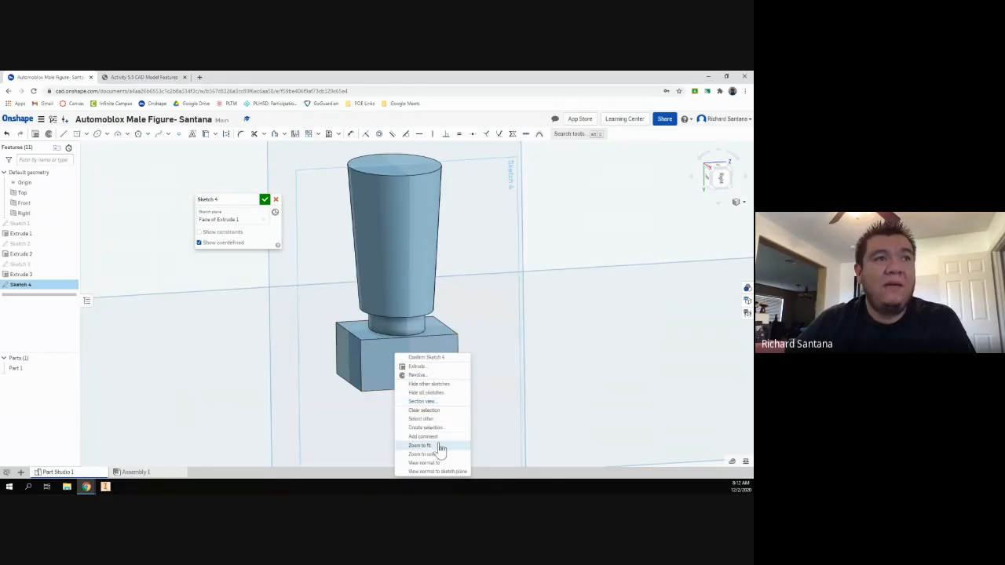
pyautogui.click(424, 401)
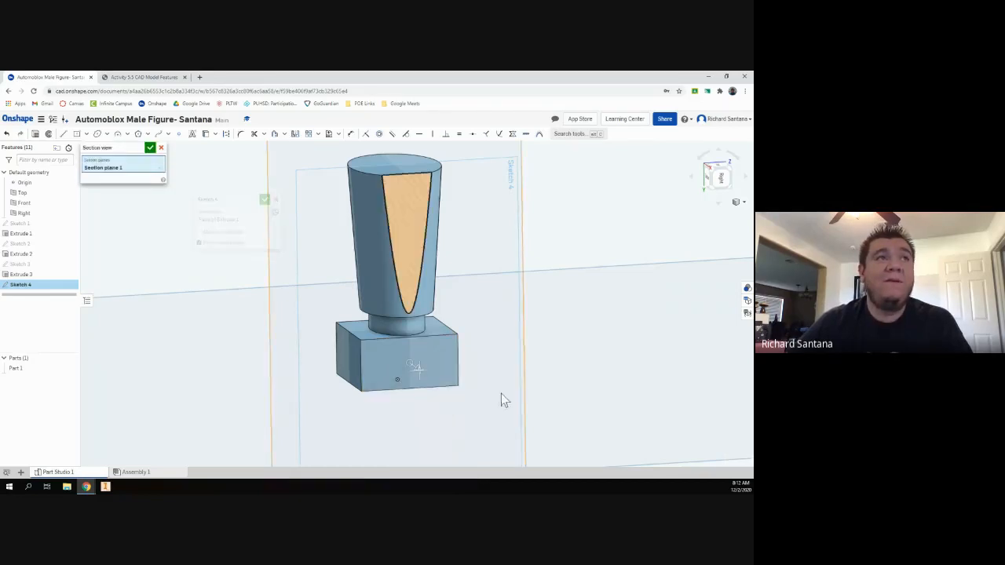
pyautogui.moveTo(517, 387); pyautogui.dragTo(552, 386, button='right')
pyautogui.moveTo(418, 376)
pyautogui.mouseDown(button='right')
pyautogui.moveTo(441, 370)
pyautogui.moveTo(424, 368)
pyautogui.mouseUp(button='right')
pyautogui.moveTo(413, 221); pyautogui.dragTo(460, 278, button='right')
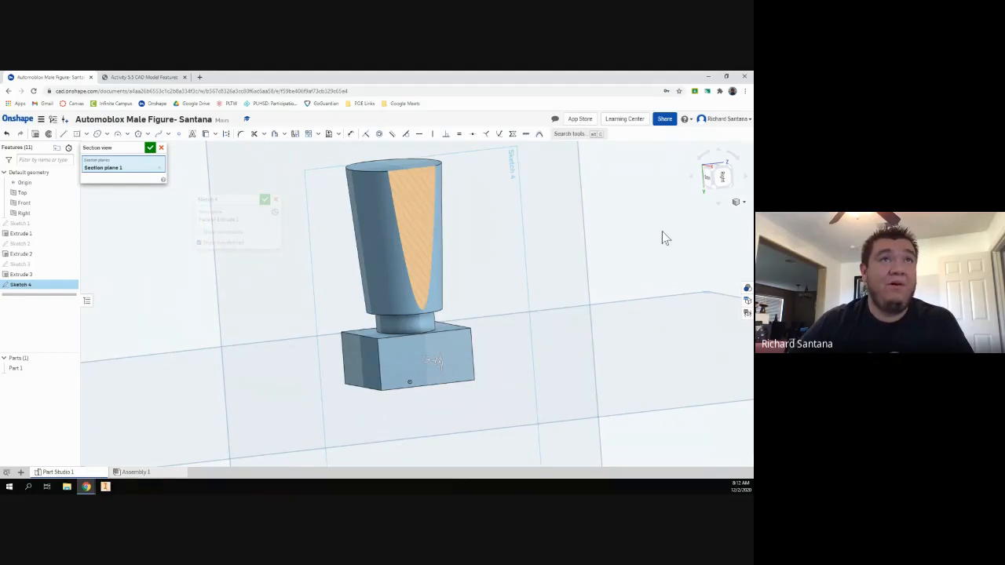
pyautogui.moveTo(511, 247); pyautogui.dragTo(491, 264, button='right')
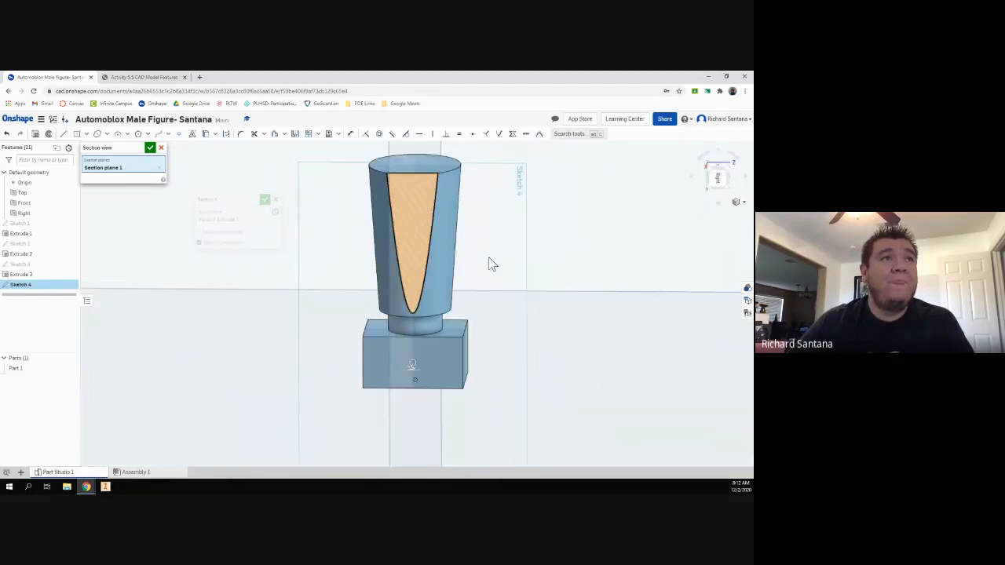
# Sketch three connected lines flaring from the base's lower corners to a horizontal line about 1.1 in long across the body.
pyautogui.click(63, 133)
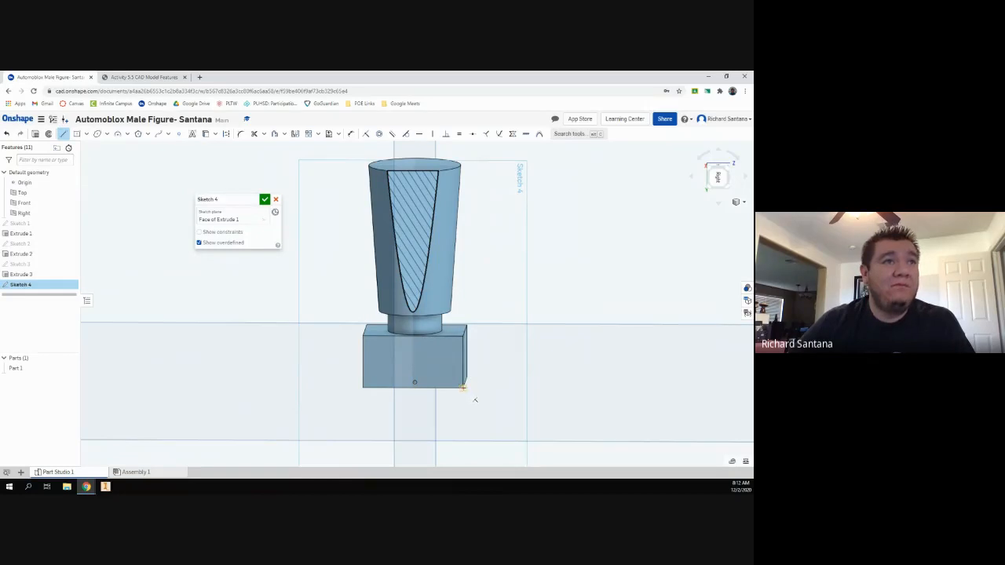
pyautogui.click(507, 245)
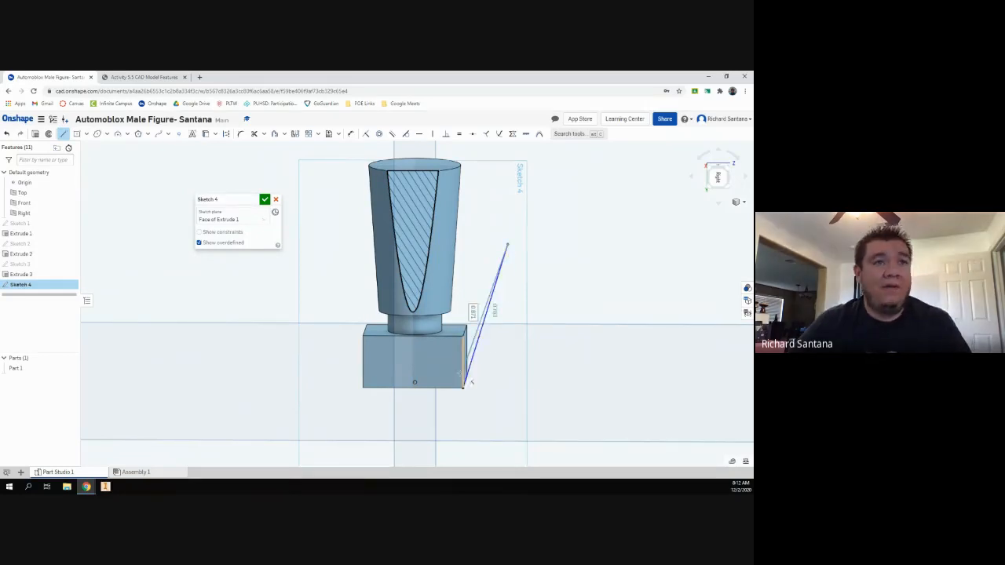
pyautogui.click(316, 244)
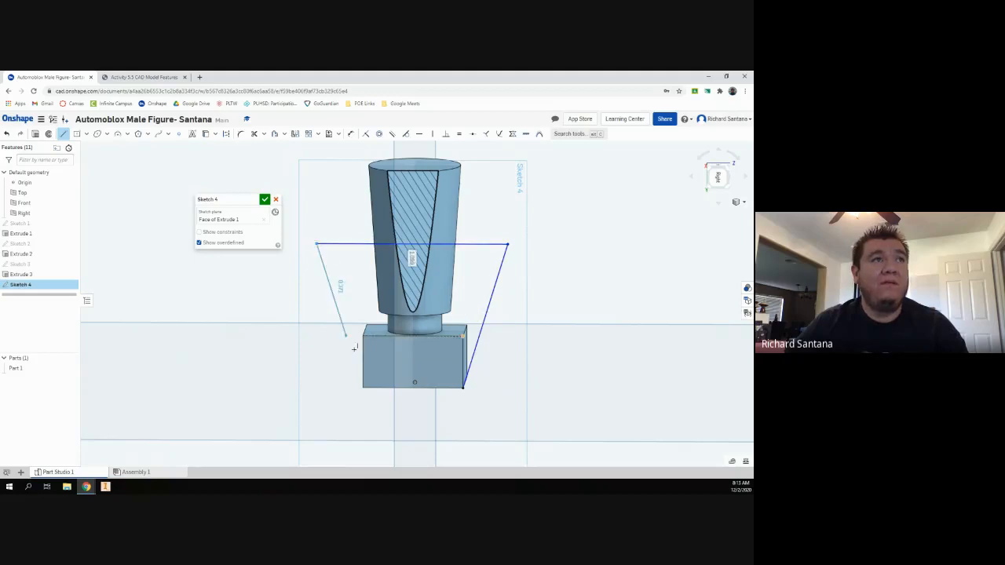
pyautogui.click(362, 386)
pyautogui.press('Escape')
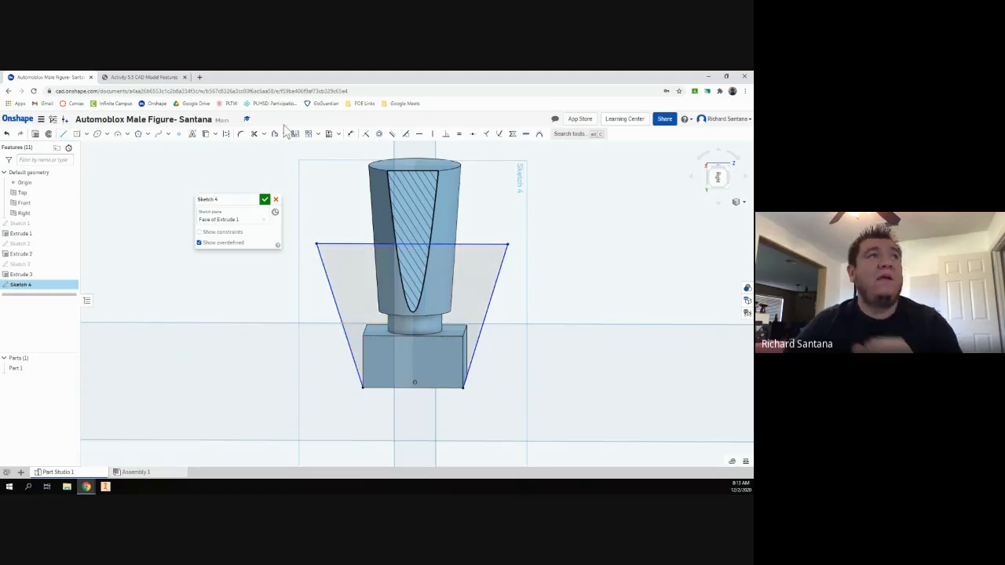
# Draw a vertical construction centerline from the midpoint of the base's bottom edge up into the body.
pyautogui.click(63, 135)
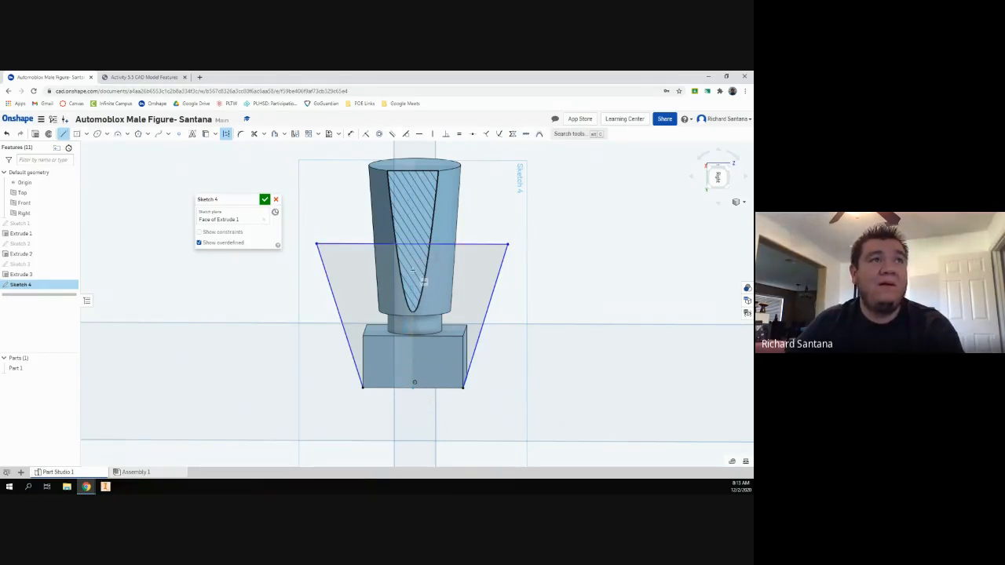
pyautogui.click(413, 271)
pyautogui.press('Escape')
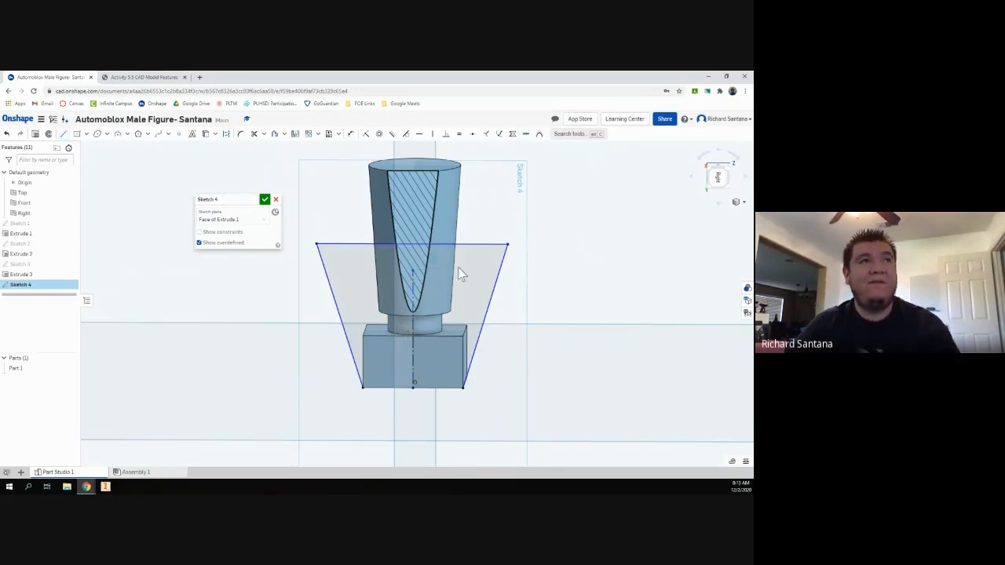
# Dimension both slanted side lines of the sketch to 1 in.
pyautogui.click(351, 134)
pyautogui.click(332, 287)
pyautogui.click(314, 301)
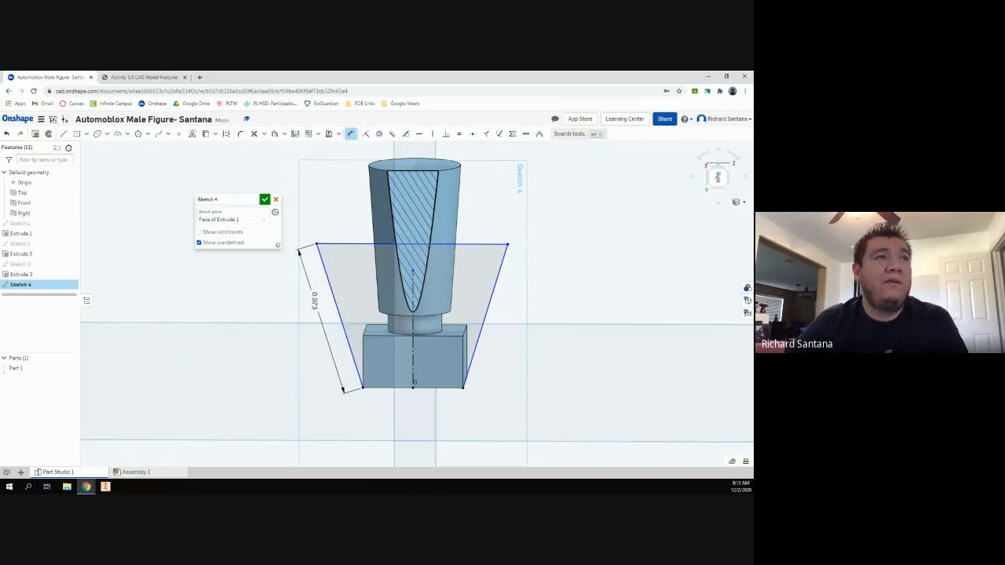
pyautogui.write('1')
pyautogui.press('Return')
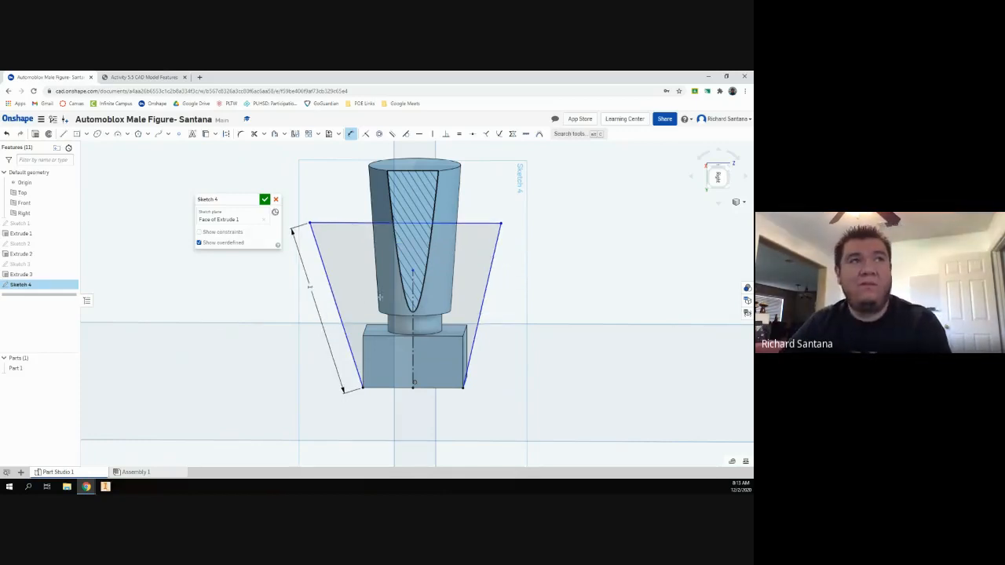
pyautogui.click(492, 273)
pyautogui.click(507, 305)
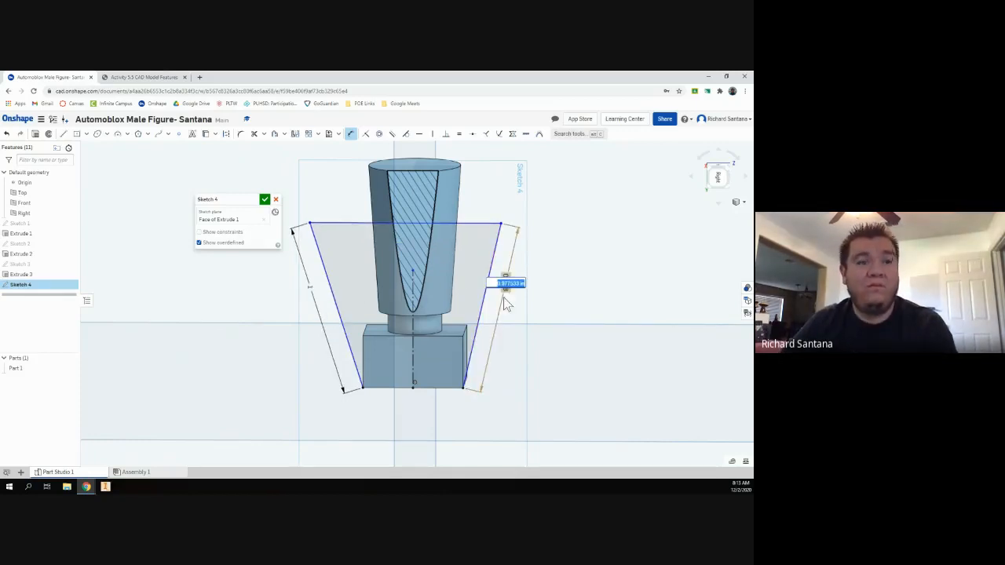
pyautogui.write('1')
pyautogui.press('Return')
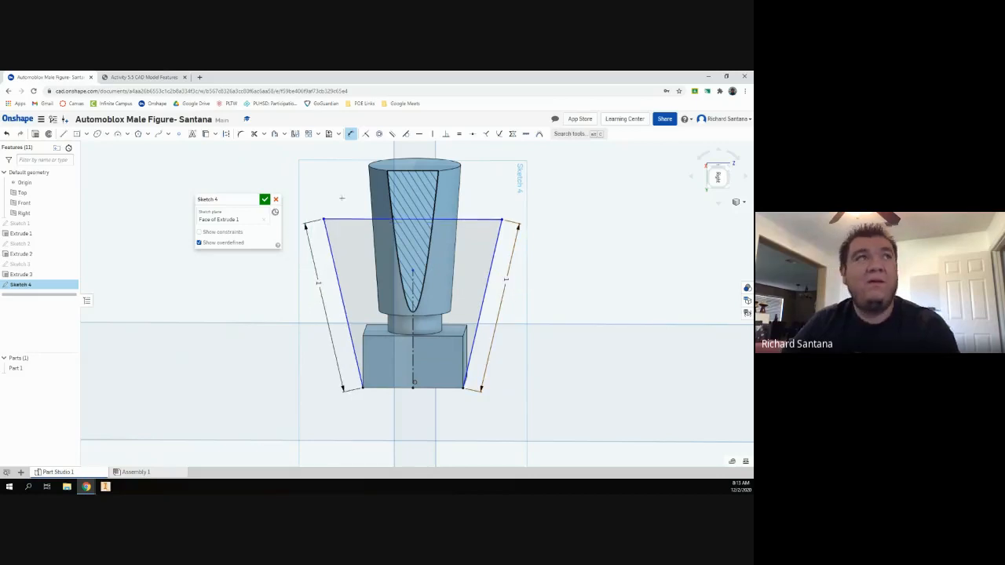
# Dimension an upper corner of the outline 0.8 in from the vertical centerline and face the sketch plane.
pyautogui.click(350, 135)
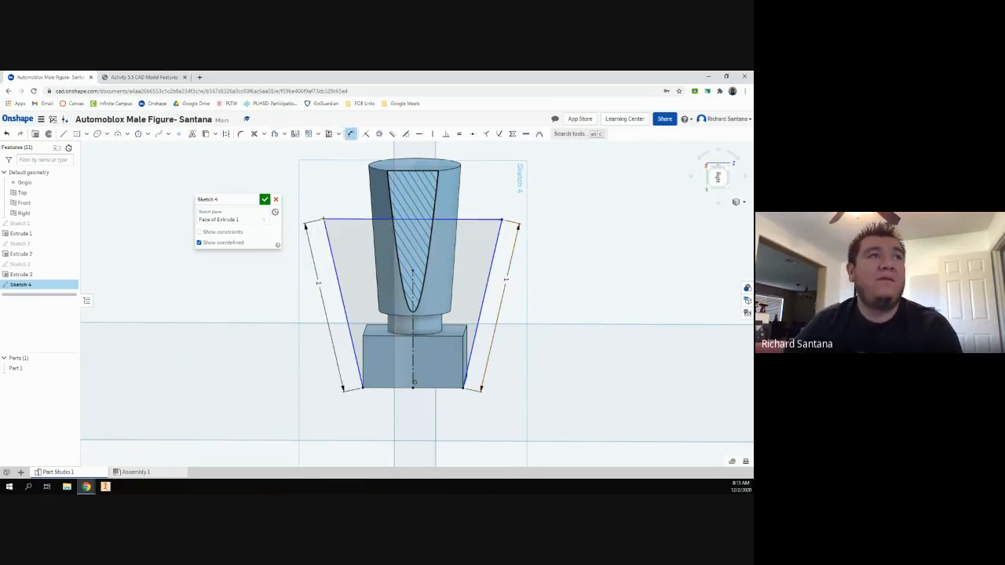
pyautogui.click(324, 219)
pyautogui.click(350, 206)
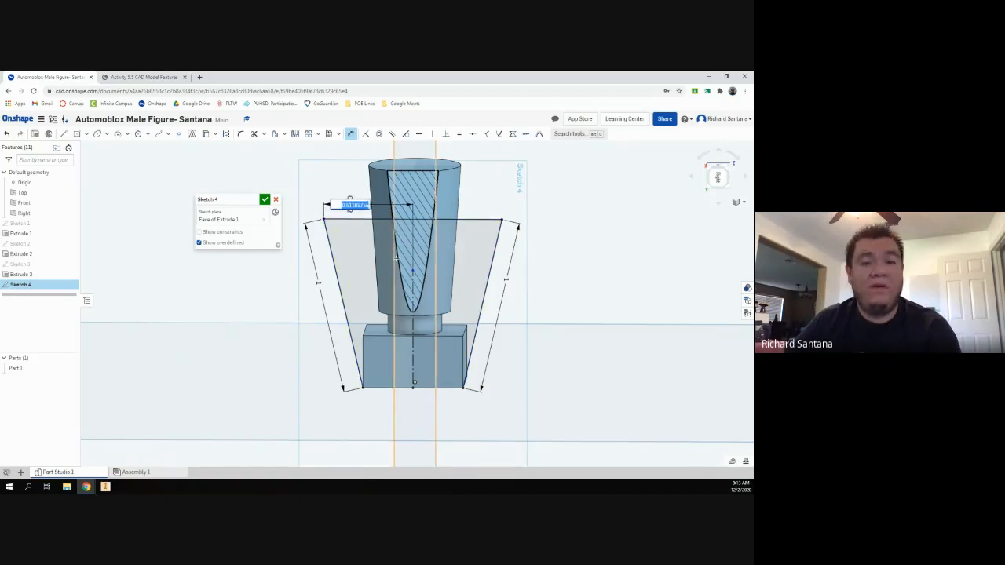
pyautogui.press('BackSpace')
pyautogui.write('0.8')
pyautogui.press('Return')
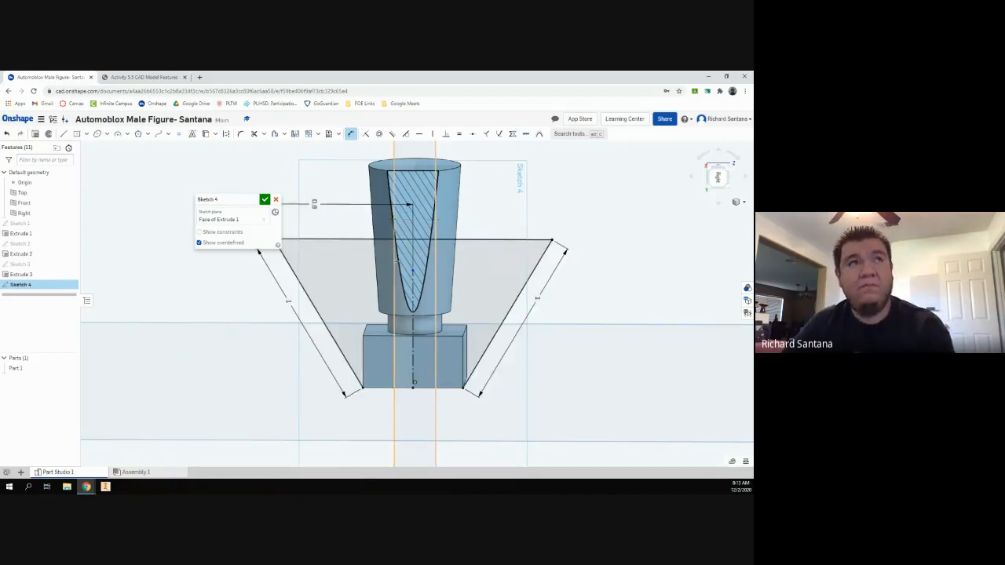
pyautogui.moveTo(247, 193); pyautogui.dragTo(200, 181)
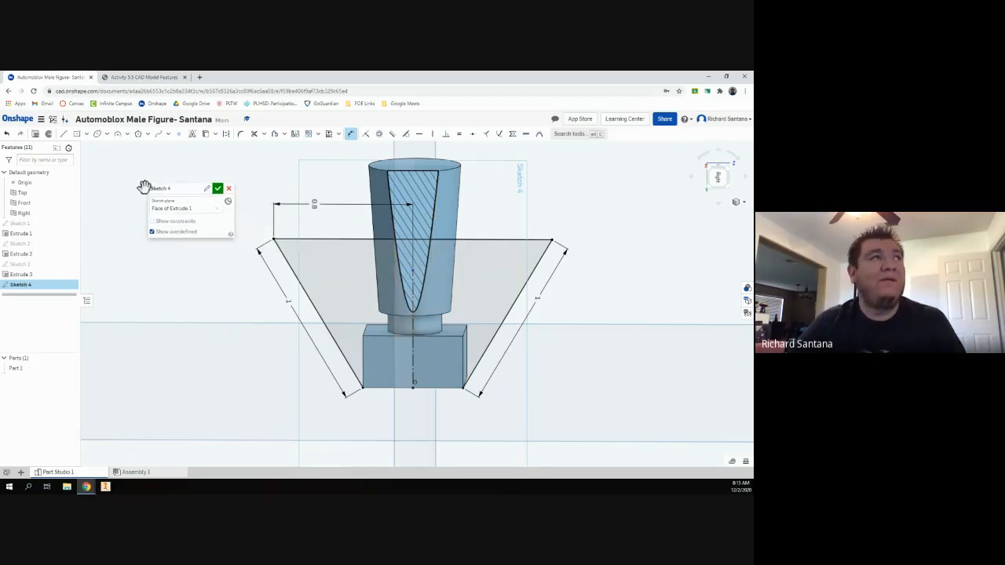
pyautogui.press('n')
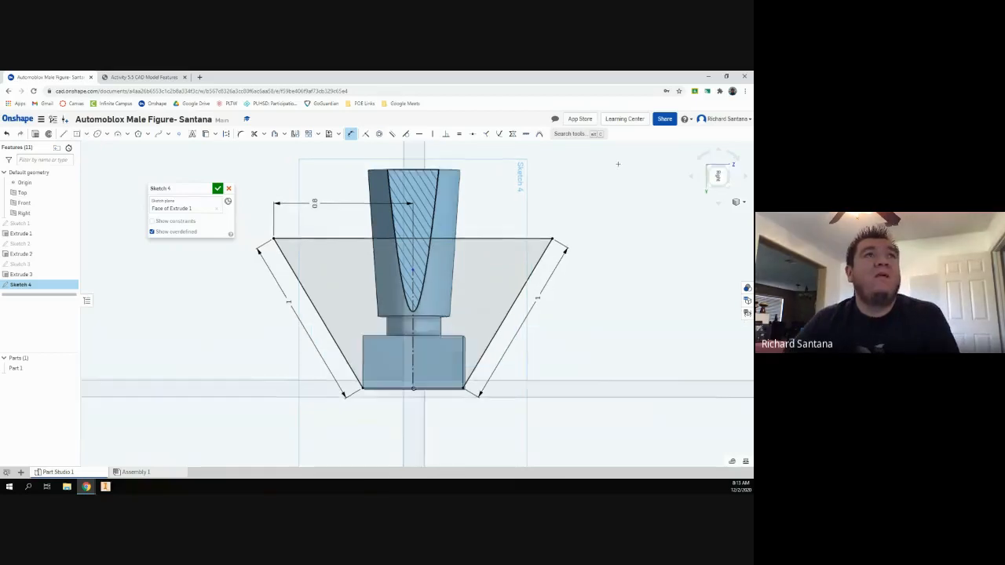
# Use the Intersection tool to bring the body's sliced outline into the side sketch.
pyautogui.moveTo(617, 164); pyautogui.dragTo(617, 166, button='right')
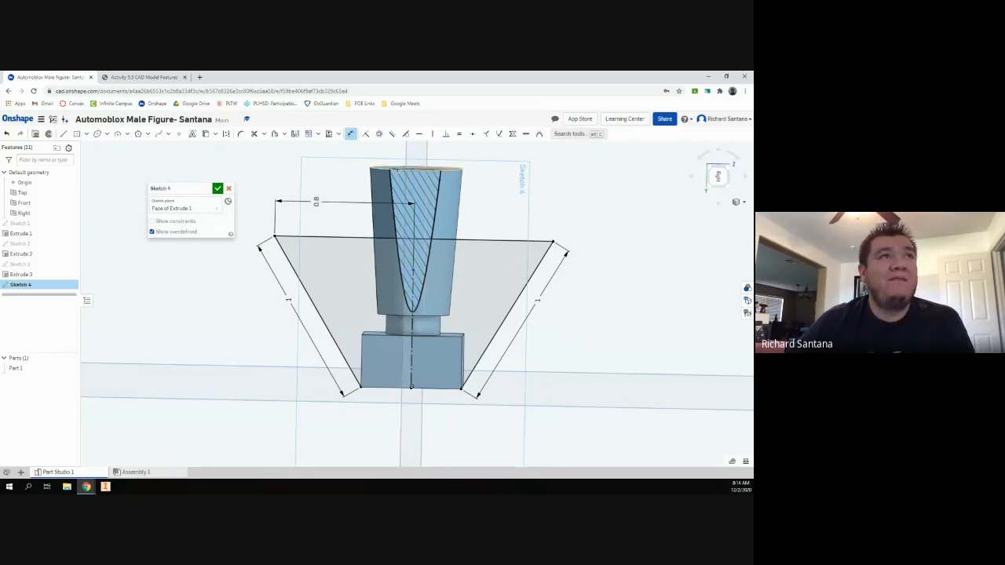
pyautogui.moveTo(397, 171); pyautogui.dragTo(421, 381, button='right')
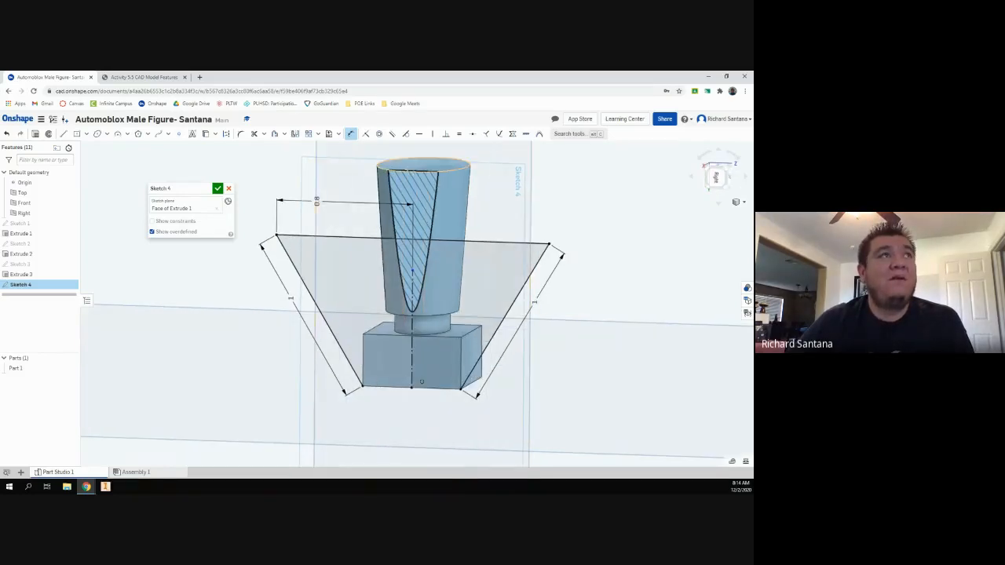
pyautogui.click(215, 135)
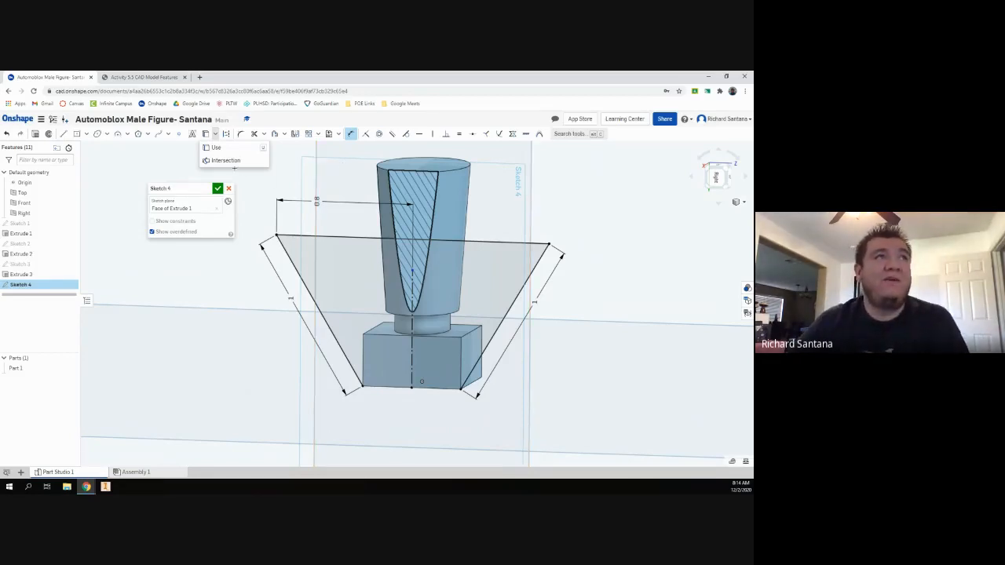
pyautogui.moveTo(394, 195); pyautogui.dragTo(424, 188, button='right')
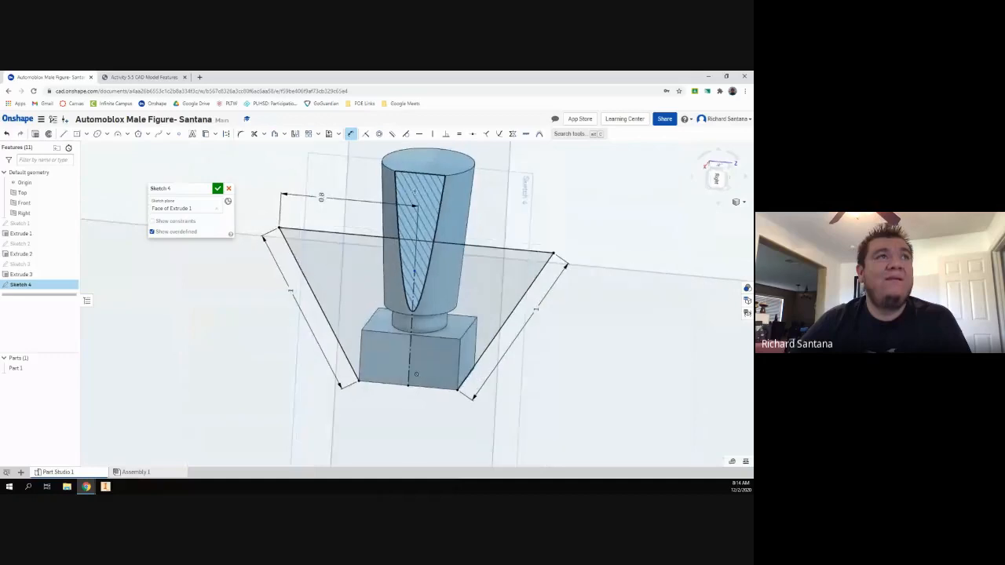
pyautogui.click(216, 135)
pyautogui.click(220, 161)
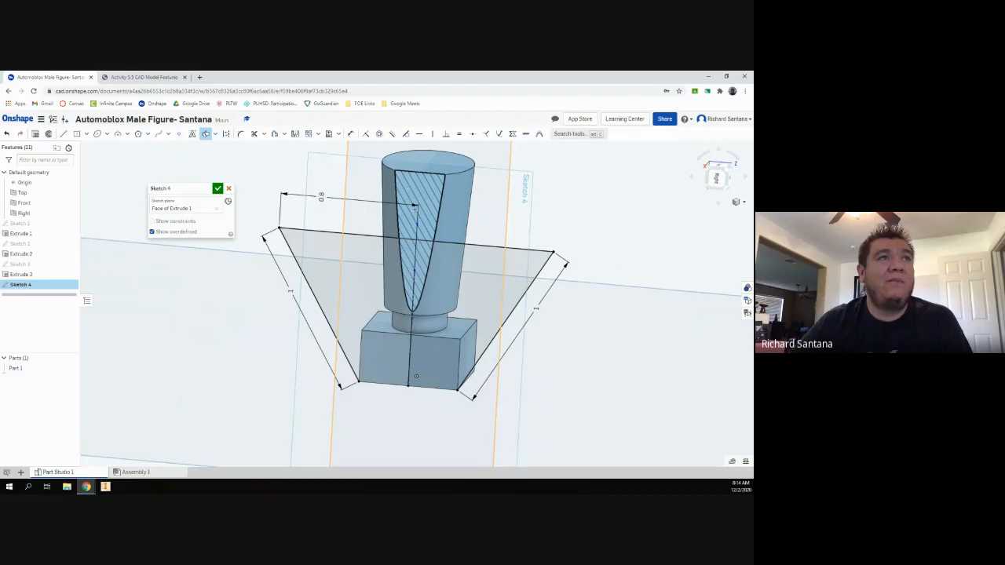
pyautogui.moveTo(414, 208); pyautogui.dragTo(448, 209, button='right')
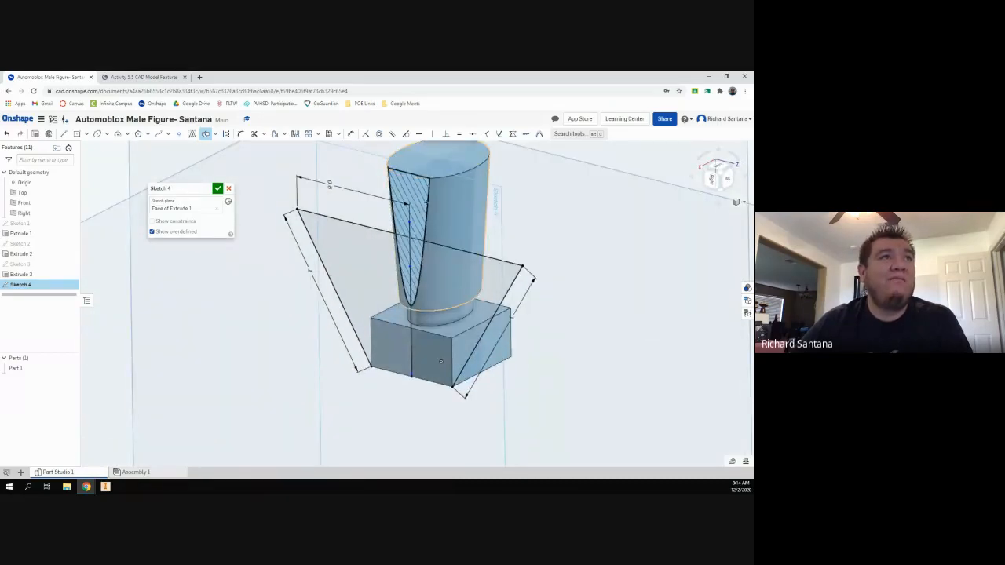
pyautogui.moveTo(440, 361); pyautogui.dragTo(429, 362, button='right')
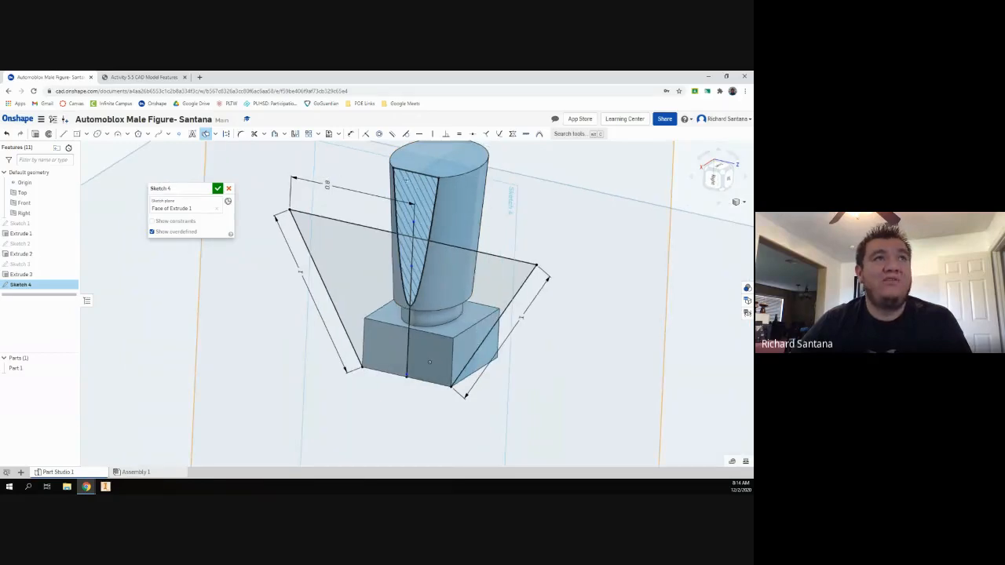
pyautogui.moveTo(405, 181); pyautogui.dragTo(403, 167, button='right')
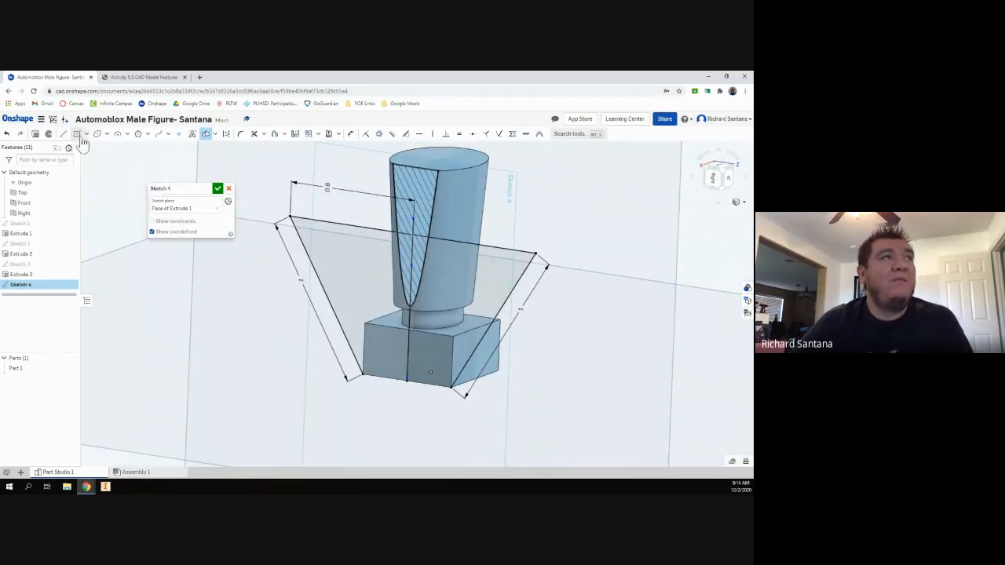
# Draw a three-point arc between the outline's two upper corners, peaking just below the top of the body.
pyautogui.click(127, 134)
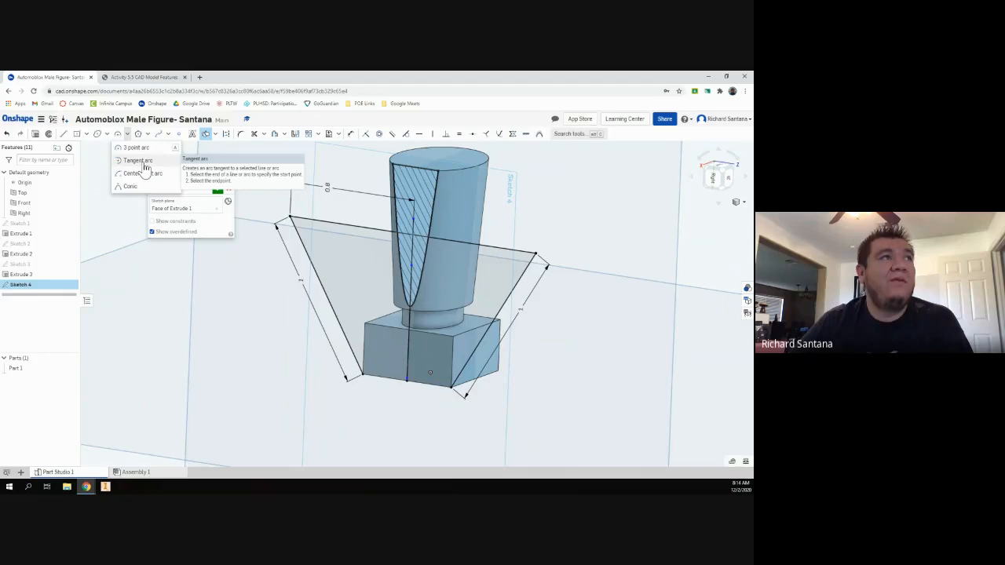
pyautogui.click(137, 148)
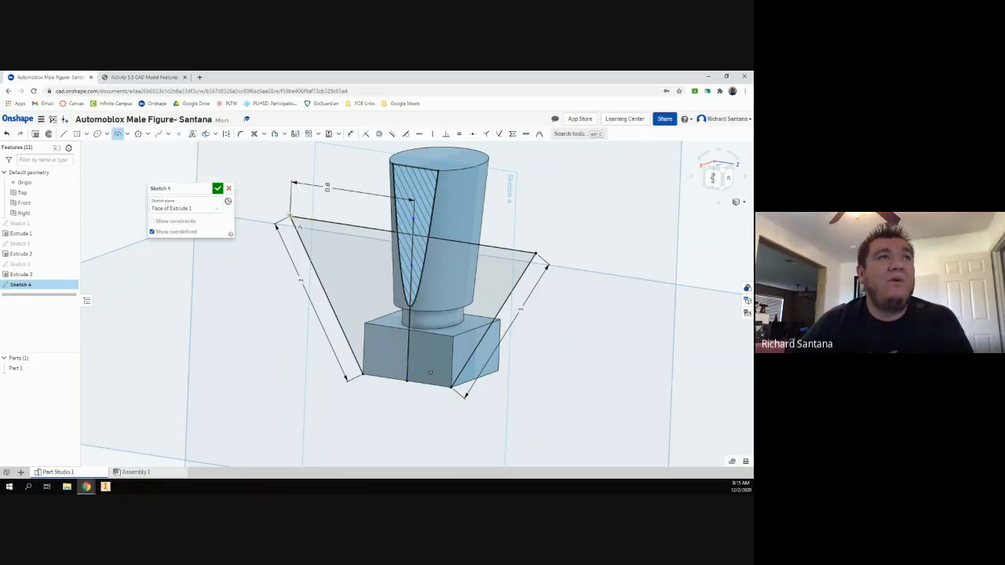
pyautogui.click(289, 218)
pyautogui.click(536, 253)
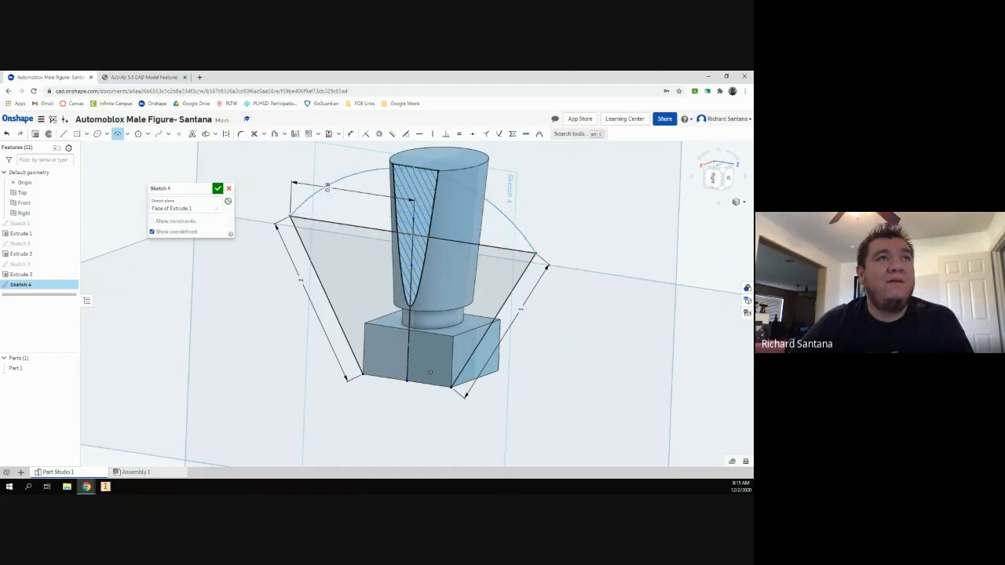
pyautogui.click(411, 170)
# Make the shoulder arc tangent to the top edge of the sliced body.
pyautogui.scroll(4, 411, 169)
pyautogui.scroll(2, 411, 168)
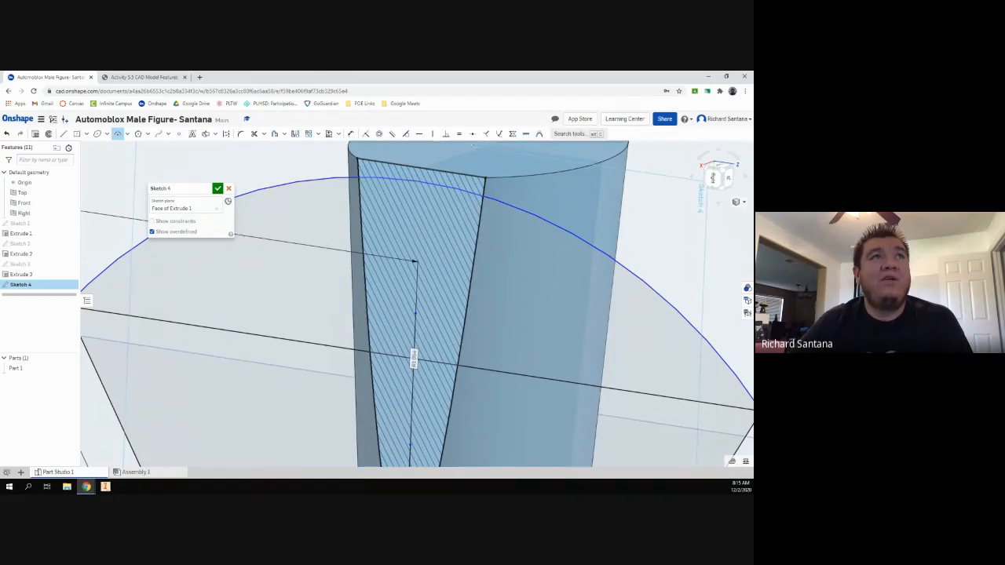
pyautogui.click(406, 135)
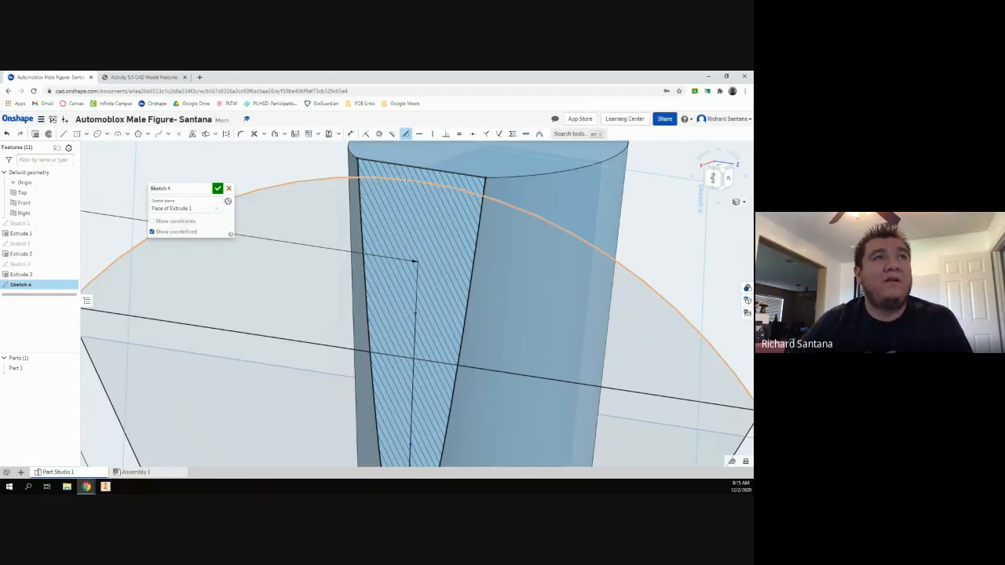
pyautogui.click(406, 179)
pyautogui.click(408, 166)
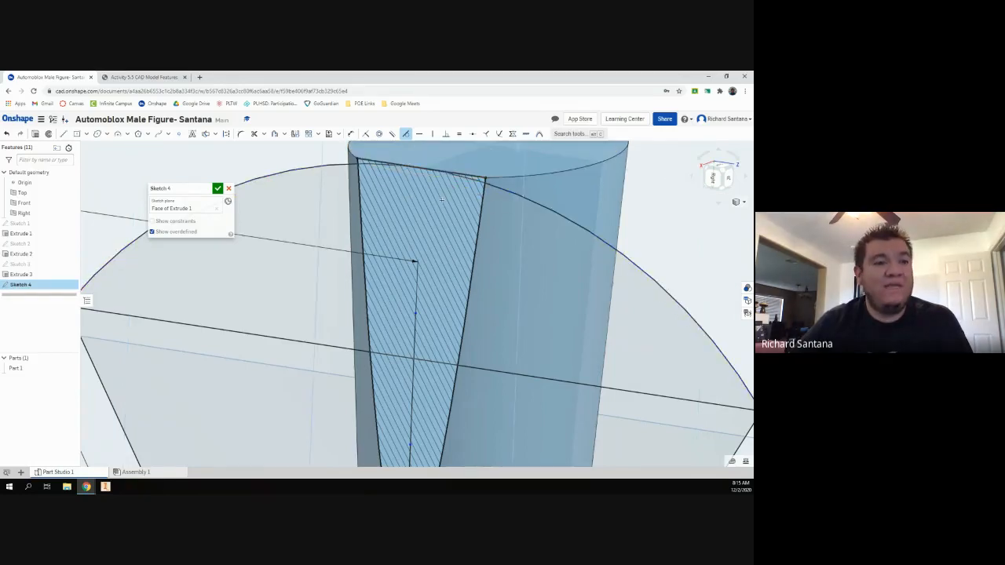
pyautogui.moveTo(442, 199); pyautogui.dragTo(467, 198, button='right')
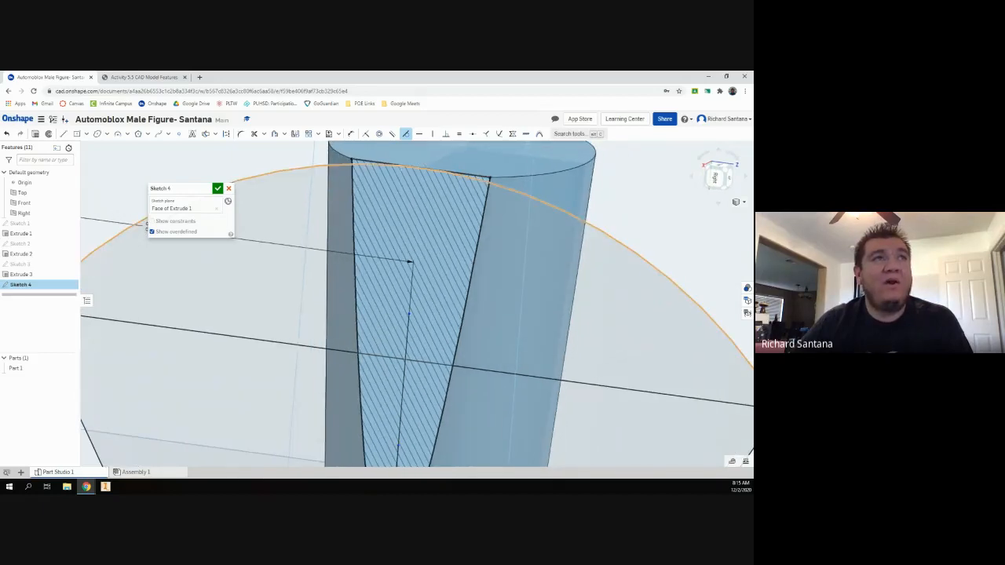
# Finish the side profile sketch with its tangent shoulder arc.
pyautogui.scroll(-5, 428, 168)
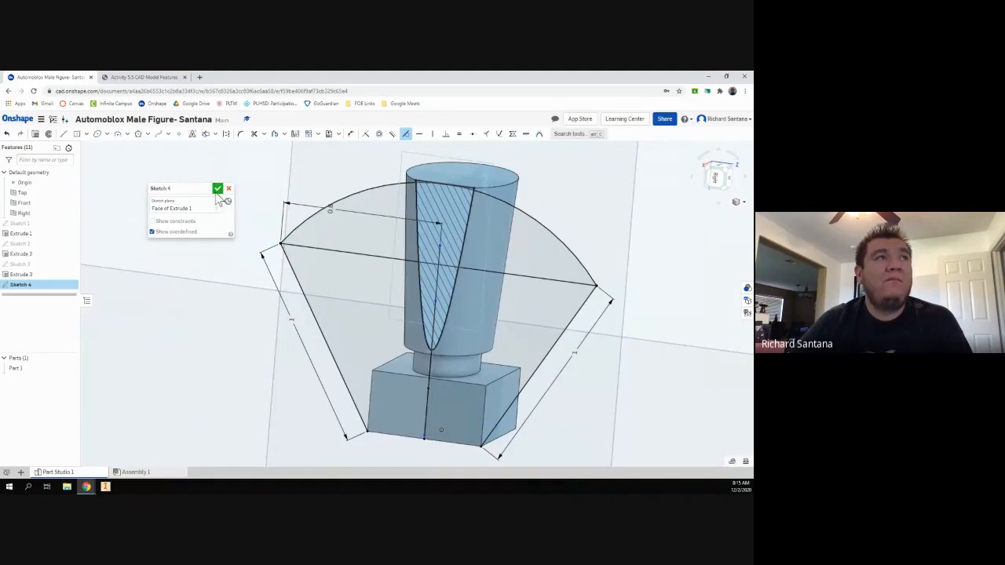
pyautogui.click(218, 189)
pyautogui.moveTo(523, 186); pyautogui.dragTo(514, 187, button='right')
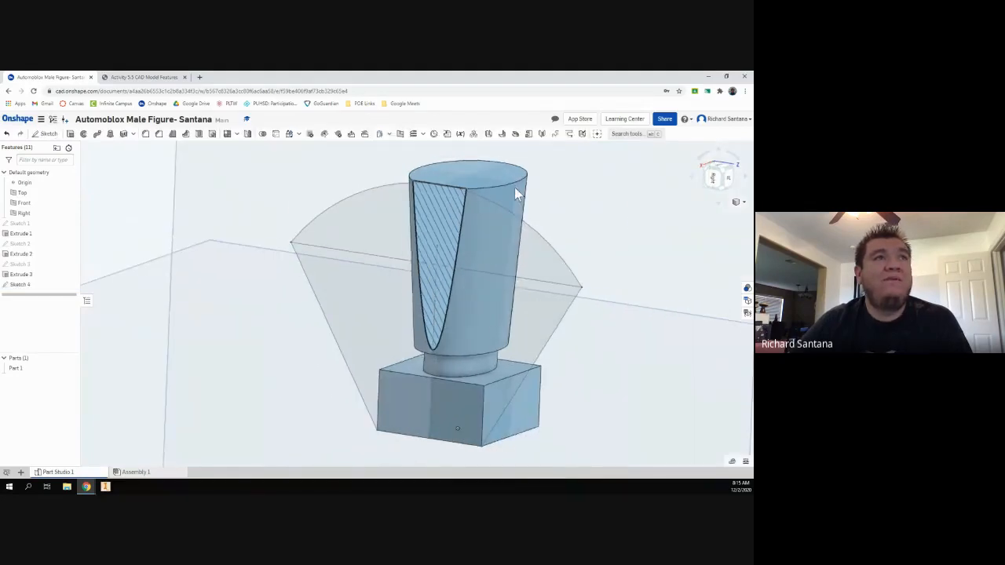
pyautogui.click(70, 134)
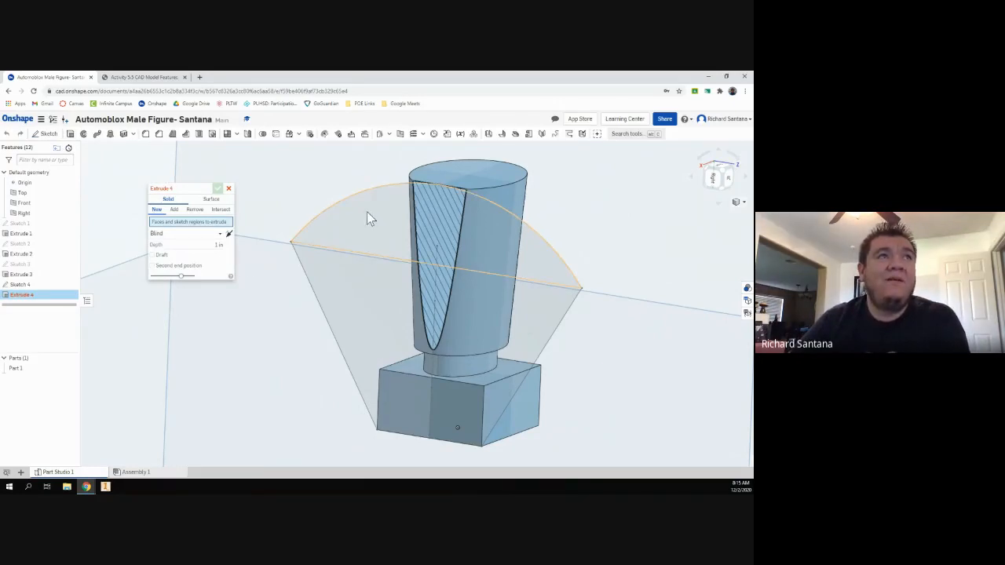
pyautogui.click(366, 216)
pyautogui.click(365, 317)
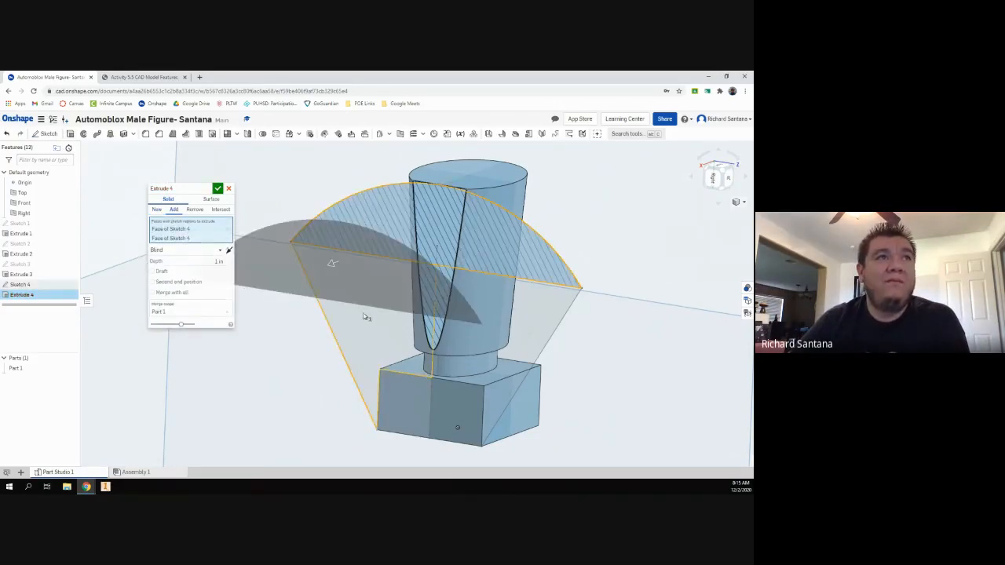
pyautogui.click(464, 358)
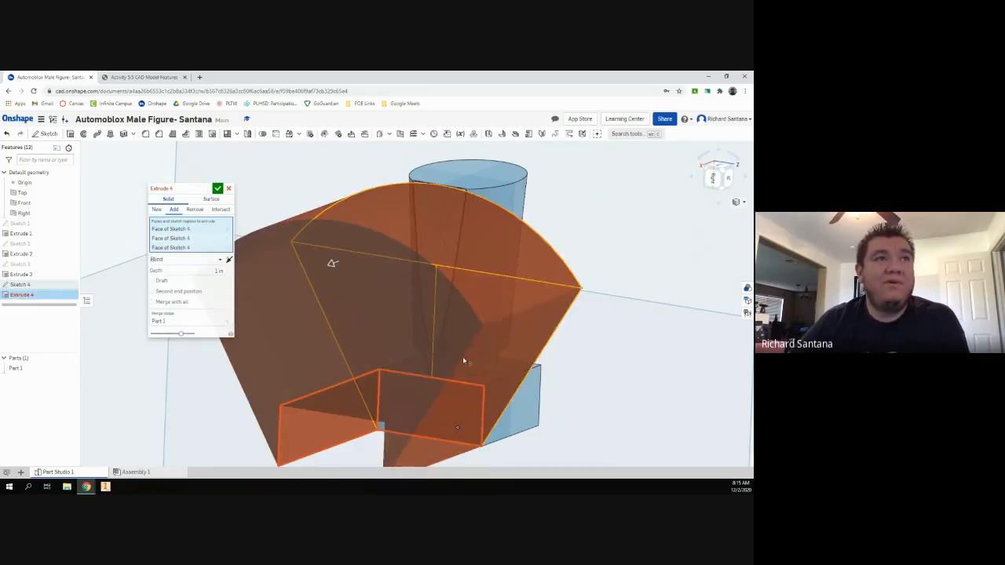
pyautogui.click(381, 427)
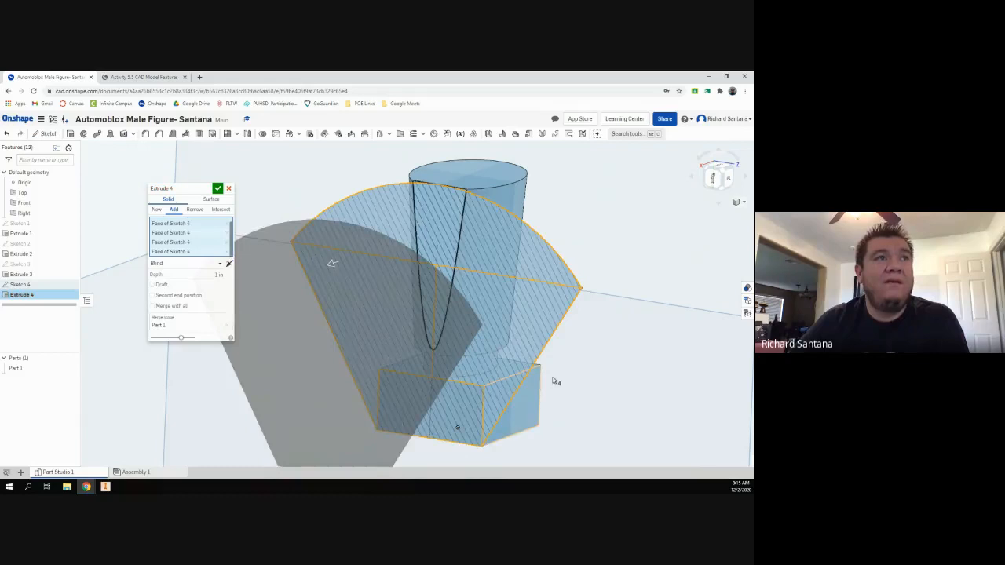
pyautogui.scroll(-5, 533, 281)
pyautogui.moveTo(550, 390); pyautogui.dragTo(572, 253, button='right')
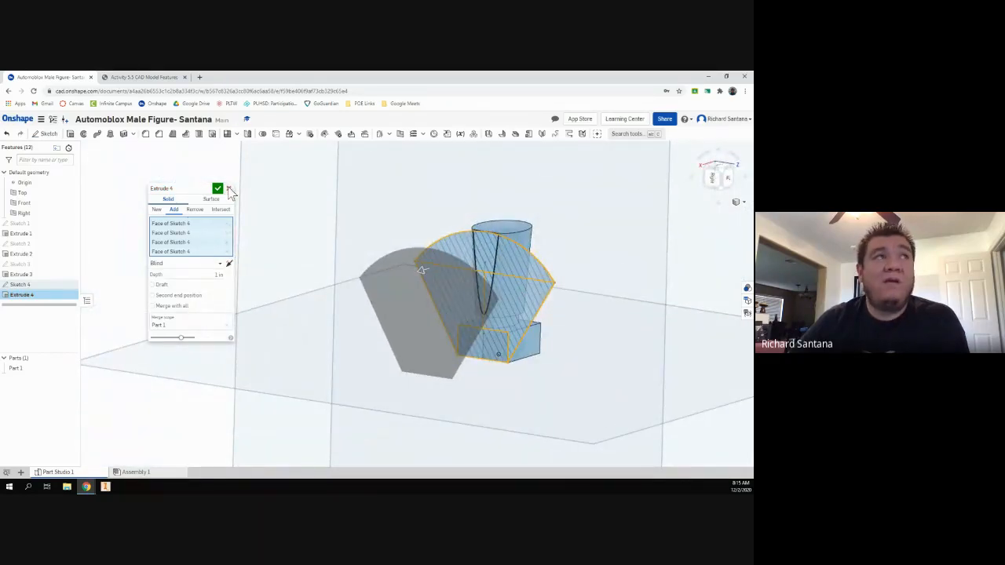
pyautogui.scroll(4, 562, 278)
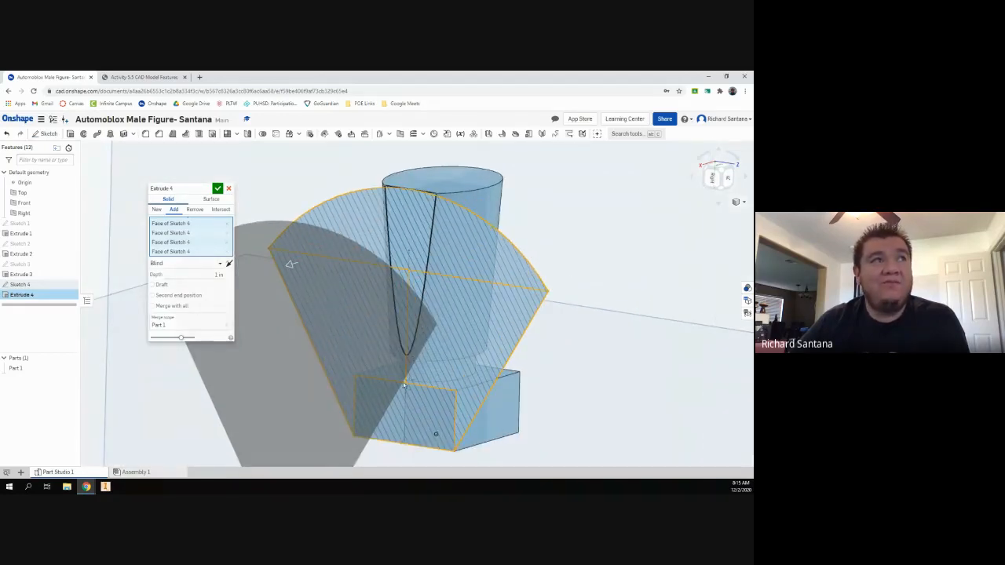
pyautogui.click(228, 188)
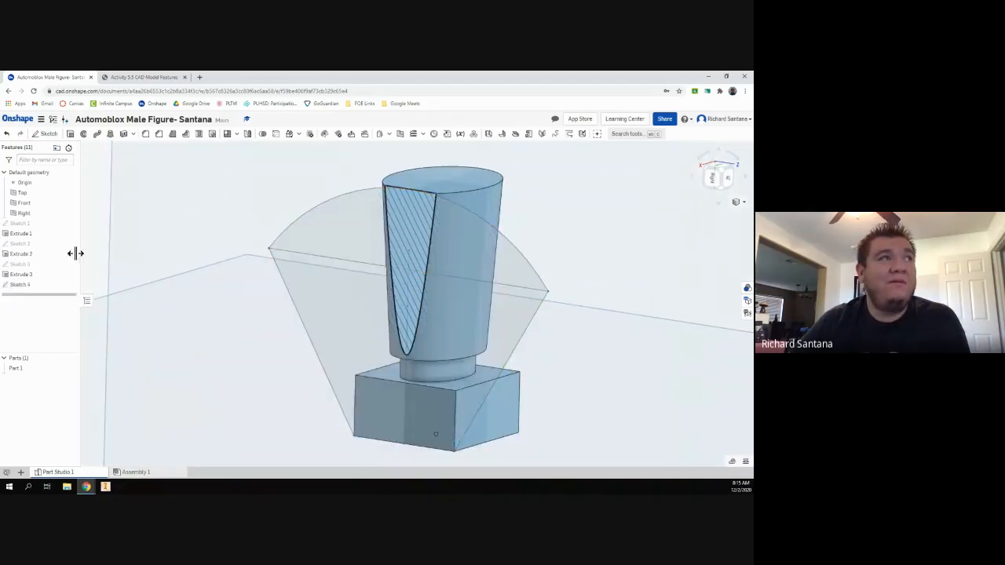
# Reopen the side profile sketch, delete its vertical centerline and finish the sketch.
pyautogui.doubleClick(32, 288)
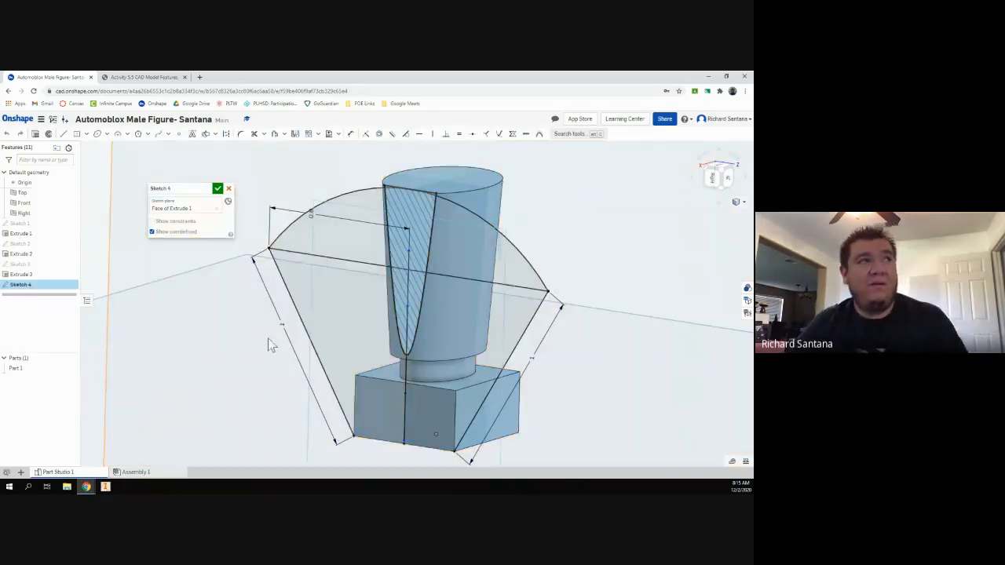
pyautogui.click(405, 405)
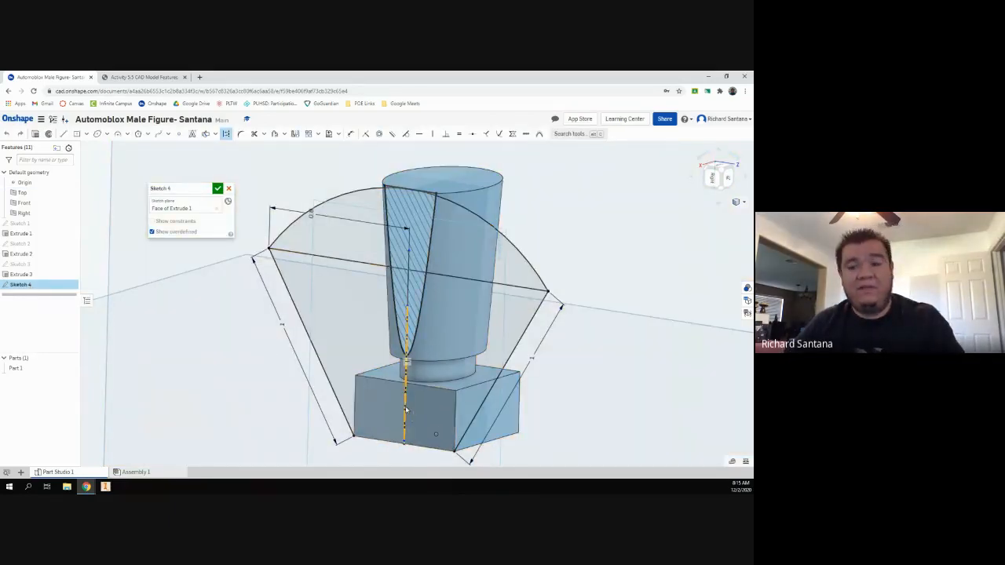
pyautogui.press('Delete')
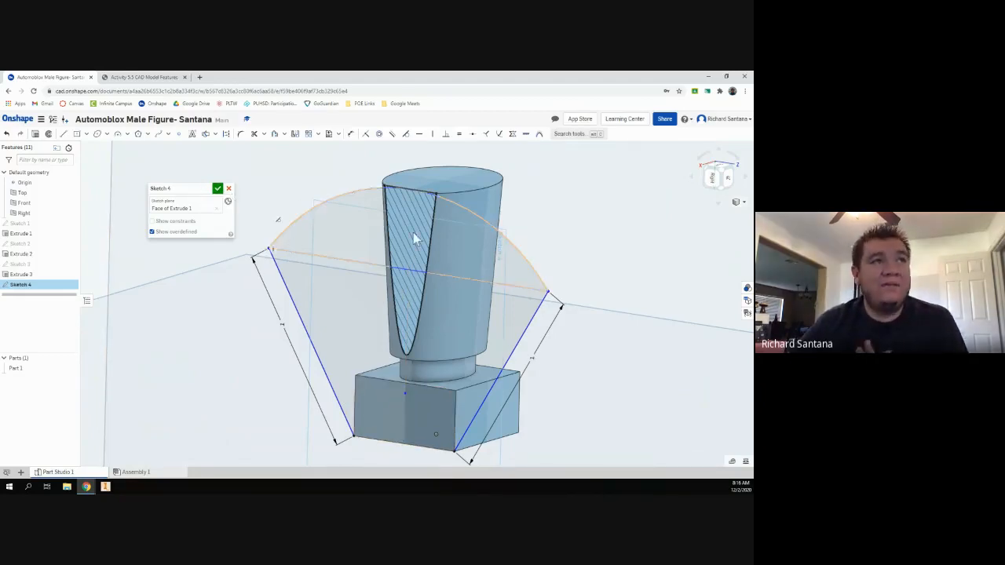
pyautogui.click(217, 189)
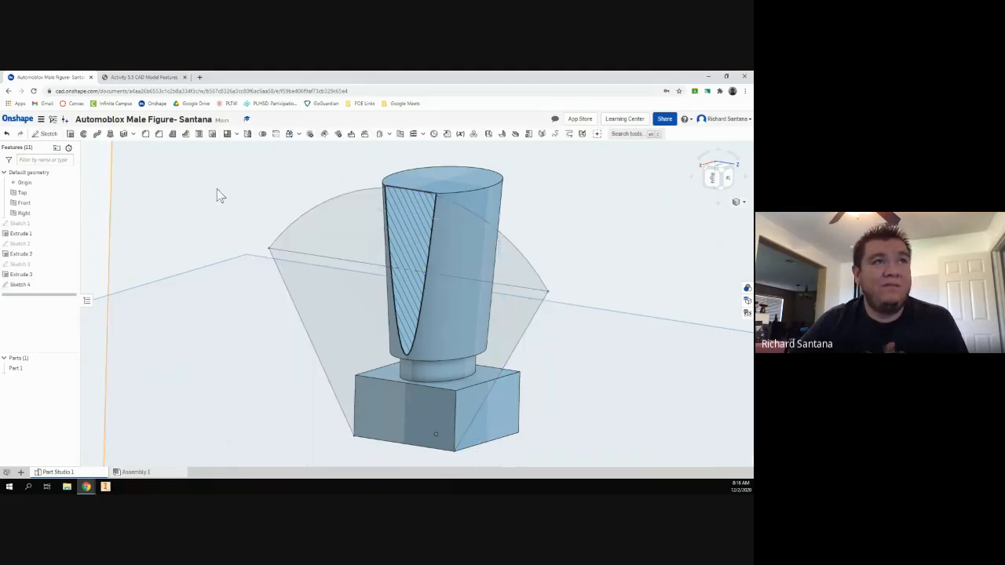
# Extrude the side sketch's arc segment, tapered region and base region as an Intersect operation on the figure.
pyautogui.click(70, 134)
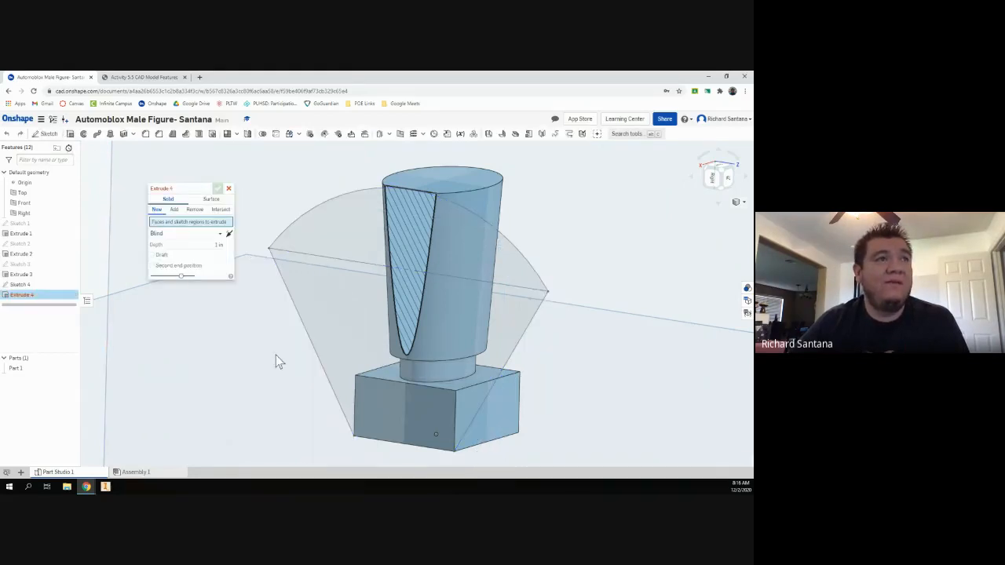
pyautogui.click(353, 224)
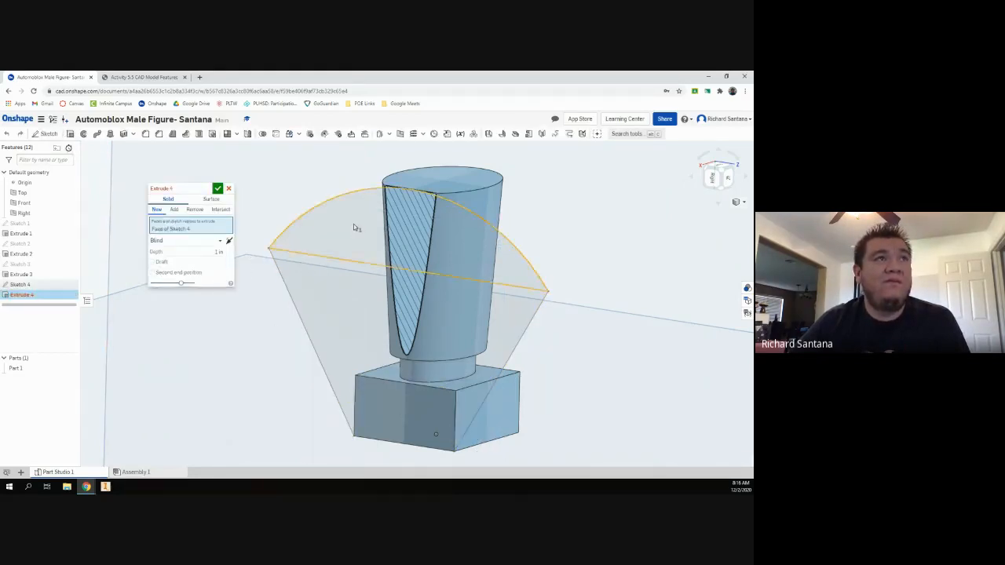
pyautogui.click(353, 310)
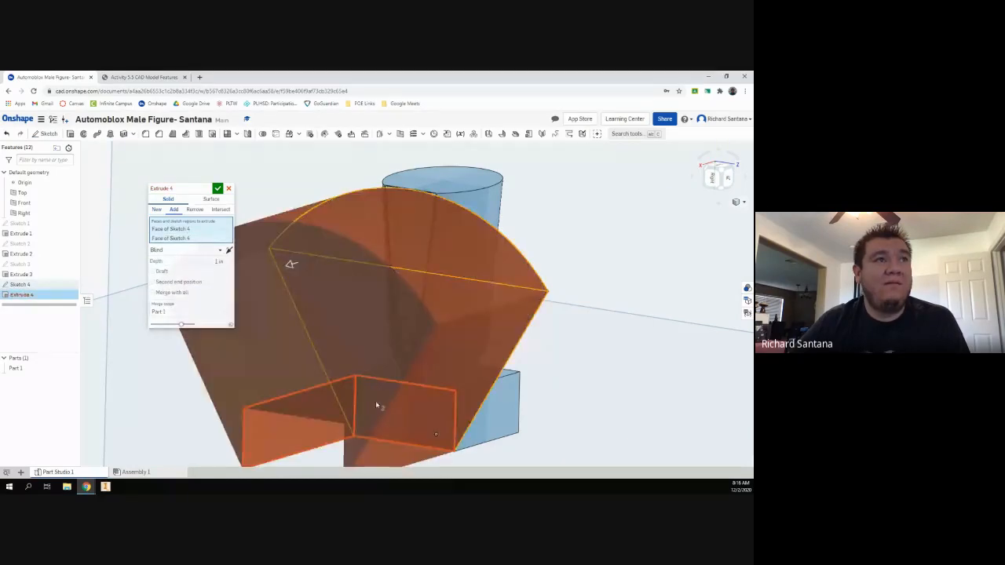
pyautogui.click(372, 412)
pyautogui.scroll(-3, 494, 385)
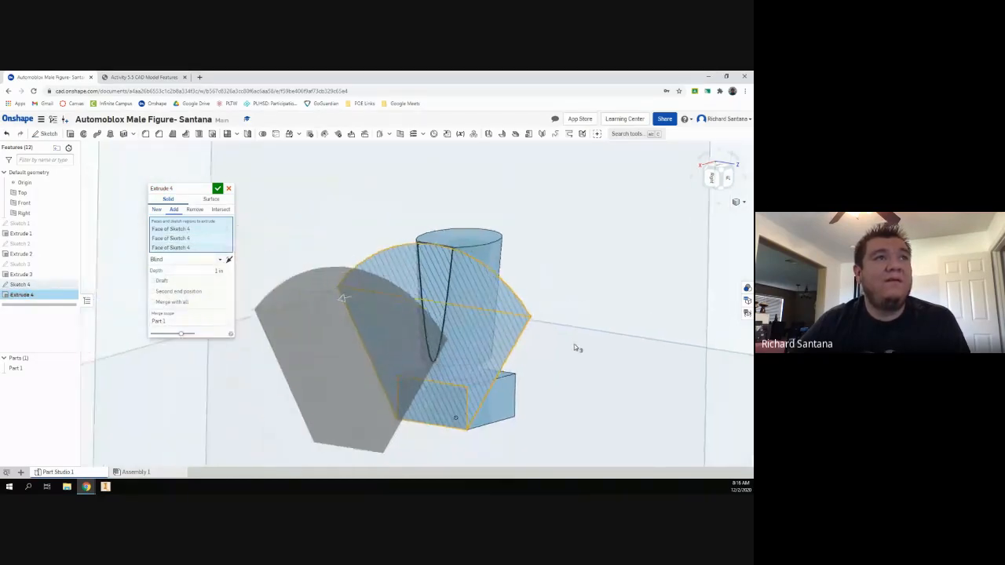
pyautogui.moveTo(577, 348)
pyautogui.mouseDown(button='right')
pyautogui.moveTo(538, 347)
pyautogui.moveTo(559, 347)
pyautogui.mouseUp(button='right')
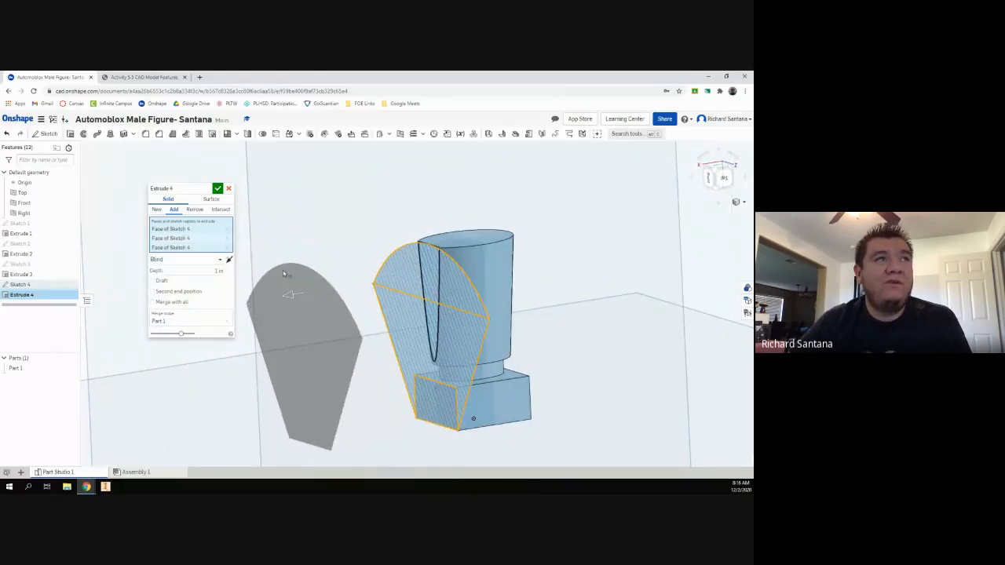
pyautogui.moveTo(447, 273); pyautogui.dragTo(419, 274, button='right')
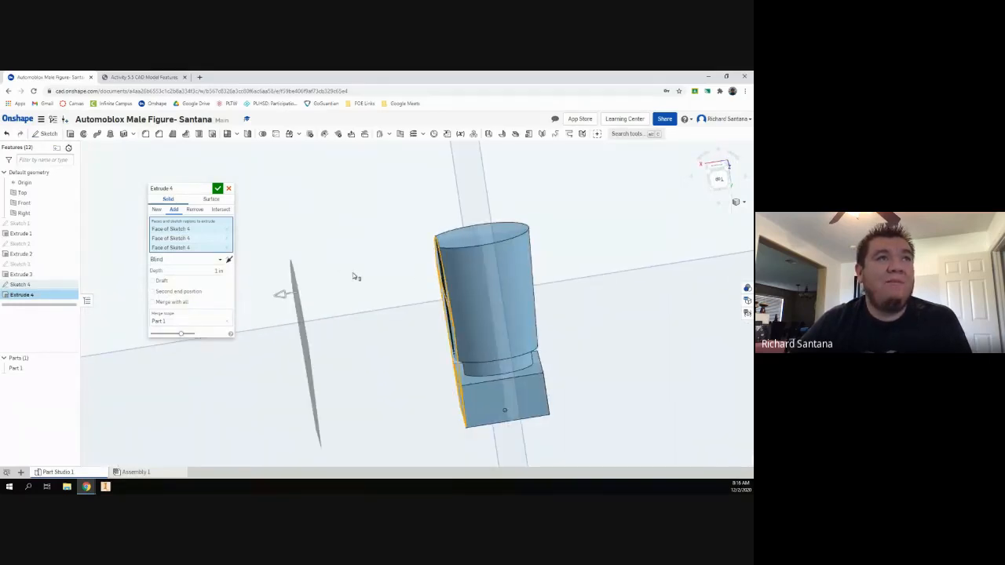
pyautogui.moveTo(293, 231); pyautogui.dragTo(308, 230, button='right')
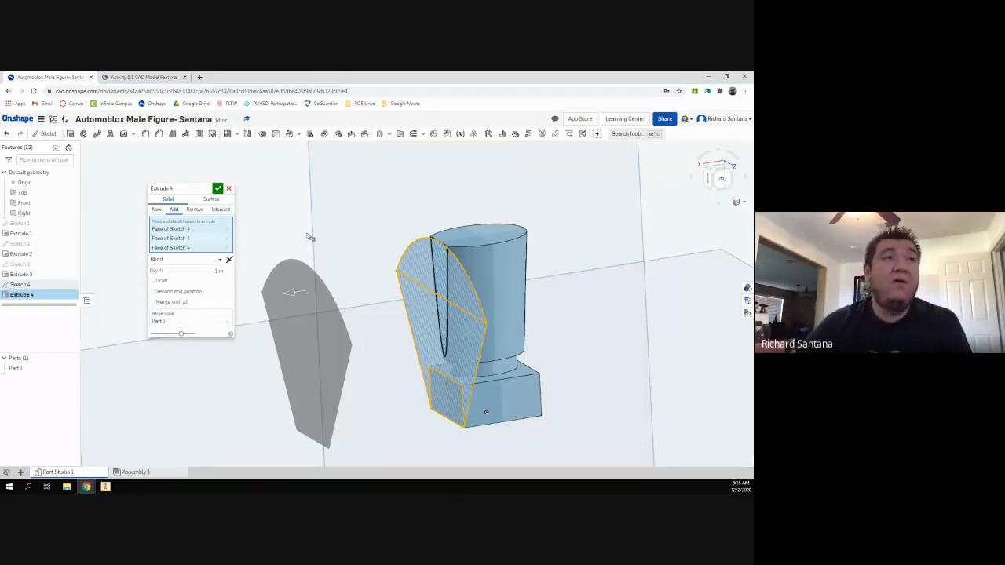
pyautogui.click(222, 209)
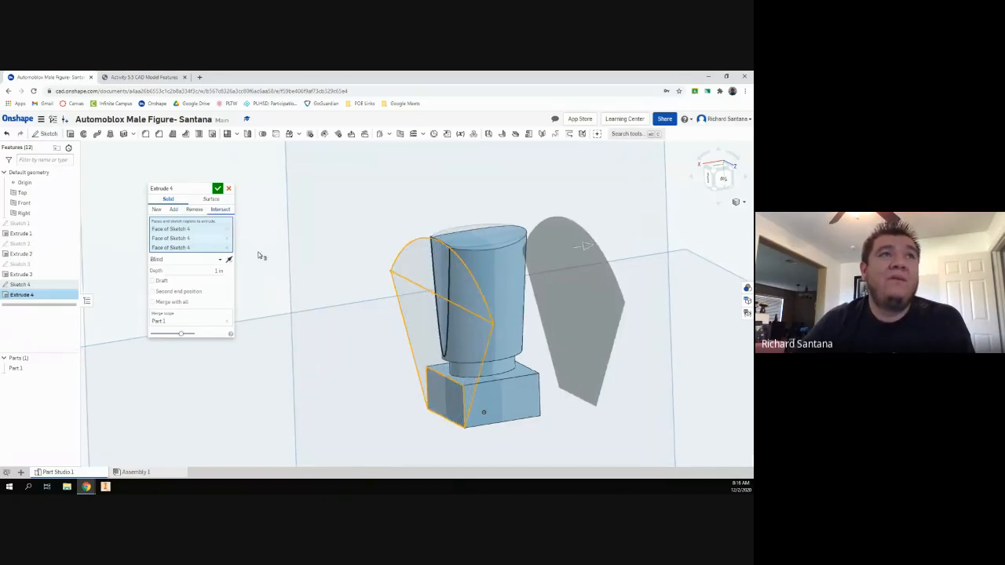
# Make the intersect extrusion symmetric, extend its depth to about 2.24 in past the far side of the body, and accept it.
pyautogui.moveTo(262, 256); pyautogui.dragTo(275, 253, button='right')
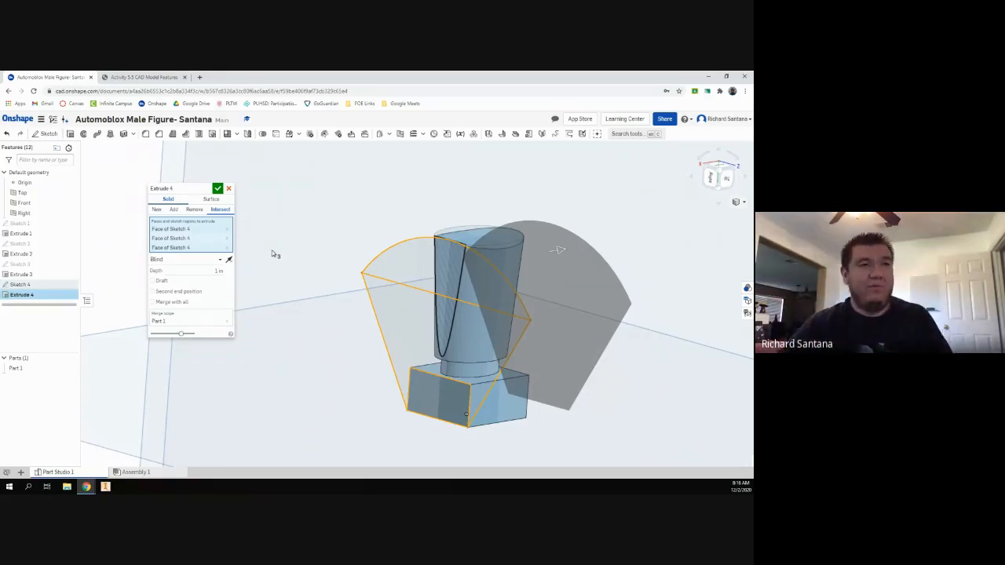
pyautogui.moveTo(302, 236); pyautogui.dragTo(383, 214, button='right')
pyautogui.scroll(5, 582, 246)
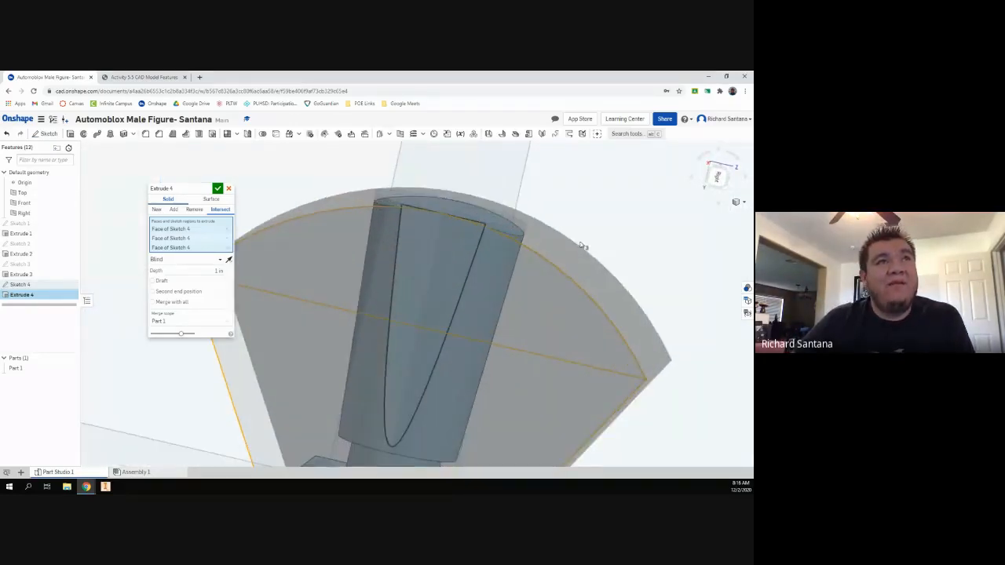
pyautogui.scroll(3, 520, 269)
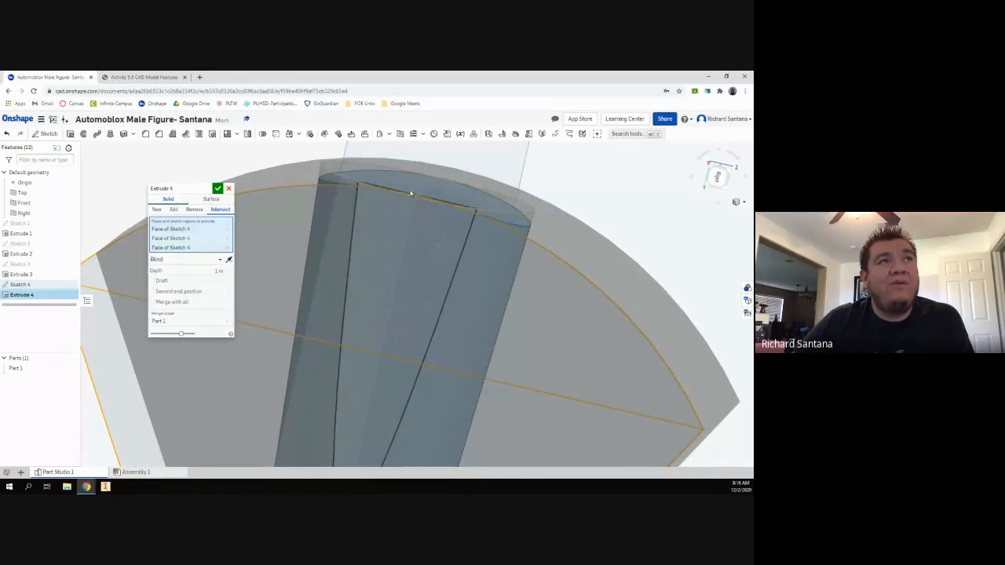
pyautogui.moveTo(539, 222); pyautogui.dragTo(451, 229, button='right')
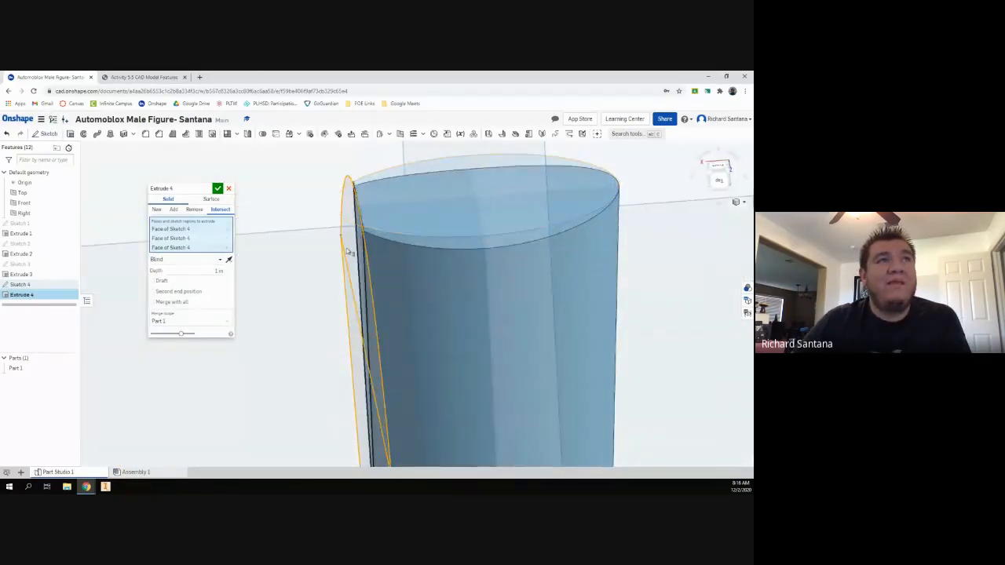
pyautogui.scroll(-5, 341, 230)
pyautogui.moveTo(545, 218); pyautogui.dragTo(548, 220, button='right')
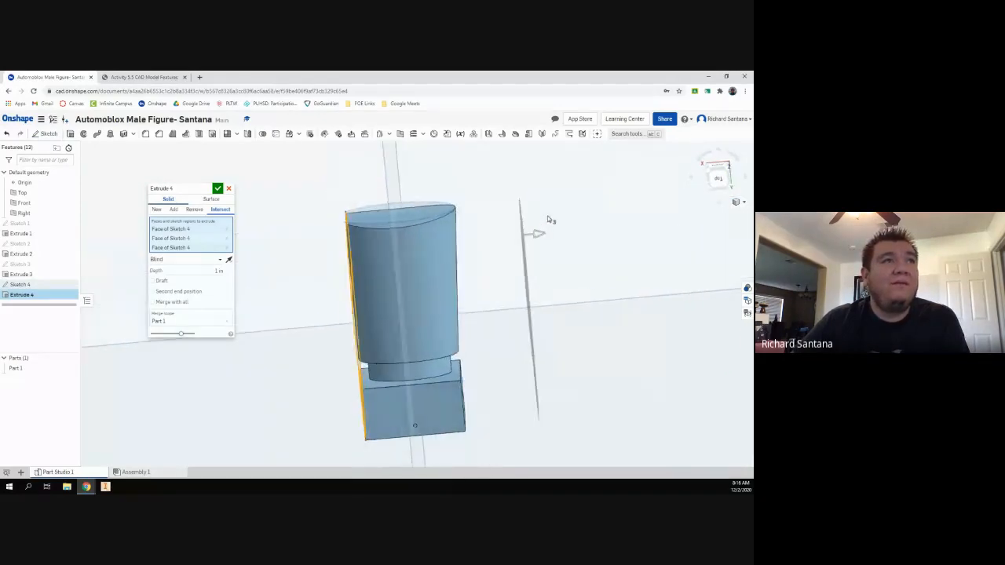
pyautogui.click(199, 260)
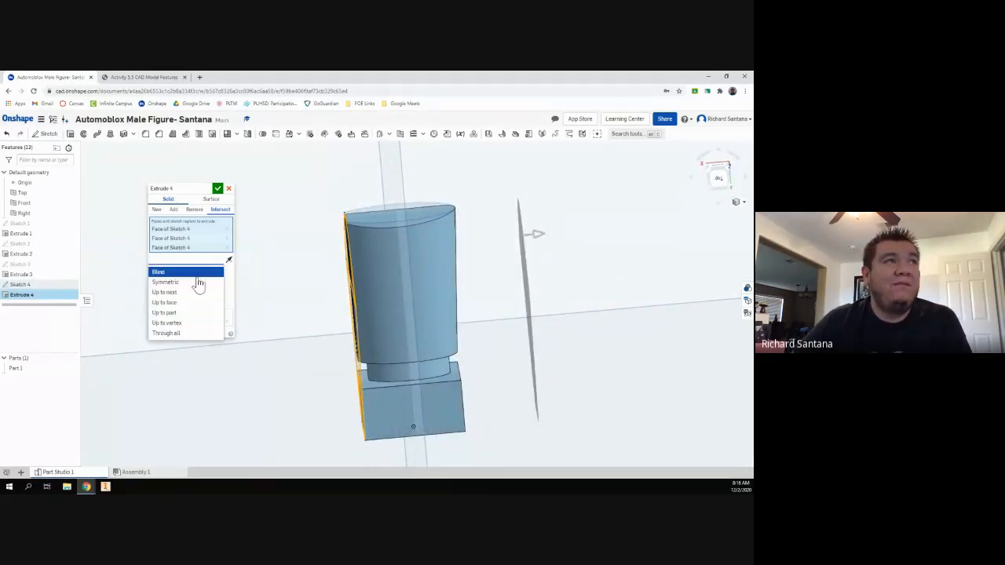
pyautogui.click(198, 283)
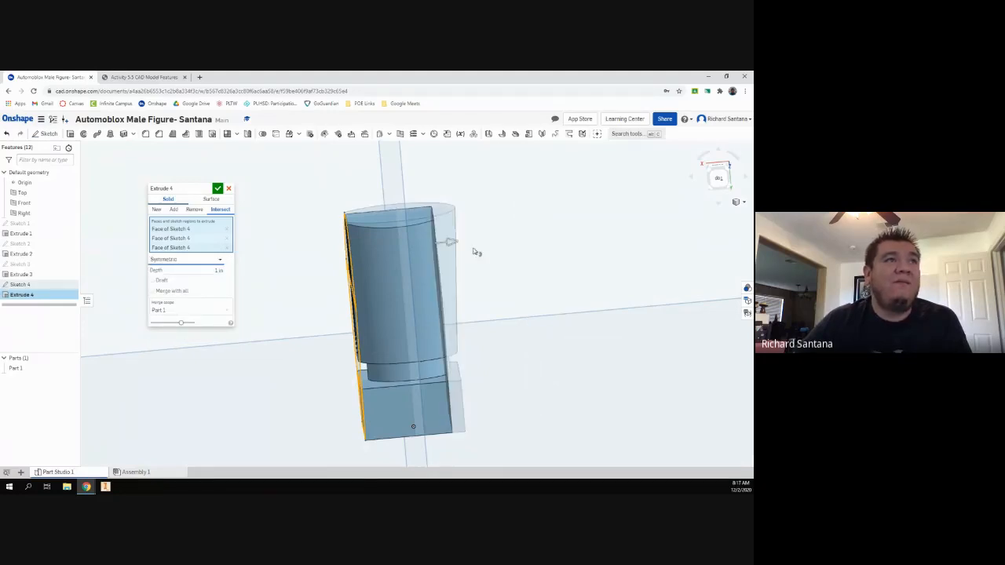
pyautogui.moveTo(452, 245); pyautogui.dragTo(562, 240)
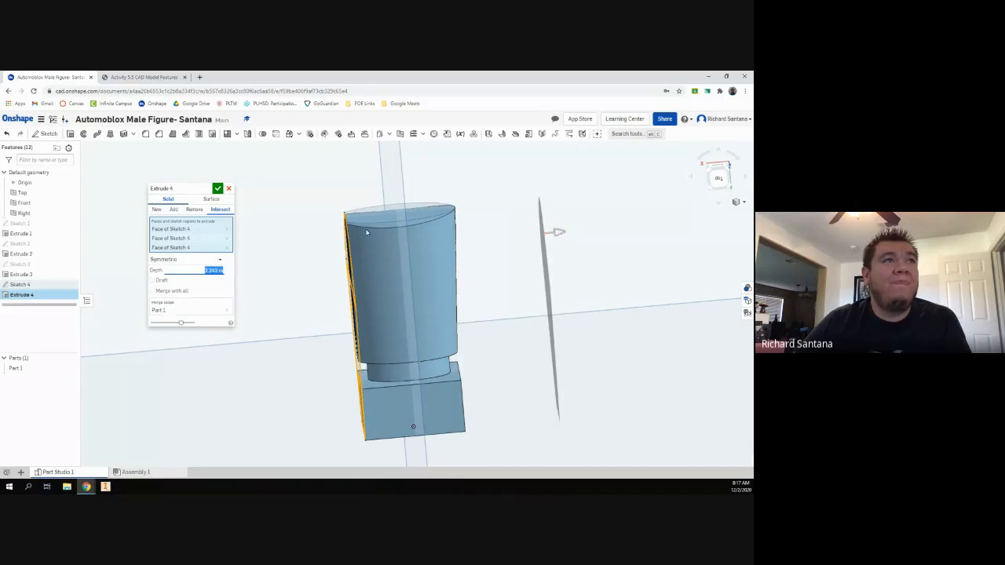
pyautogui.moveTo(366, 233); pyautogui.dragTo(385, 241, button='right')
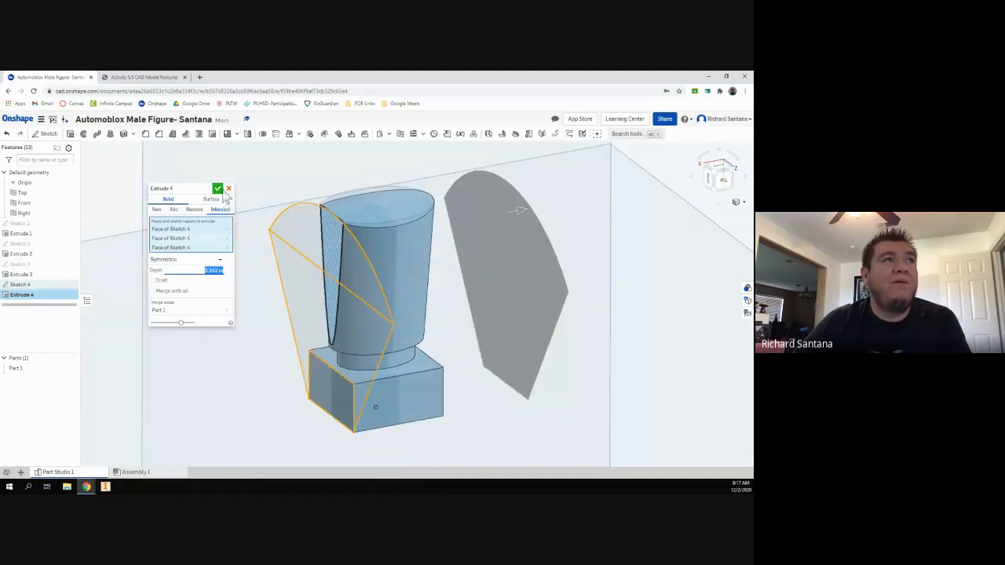
pyautogui.click(218, 189)
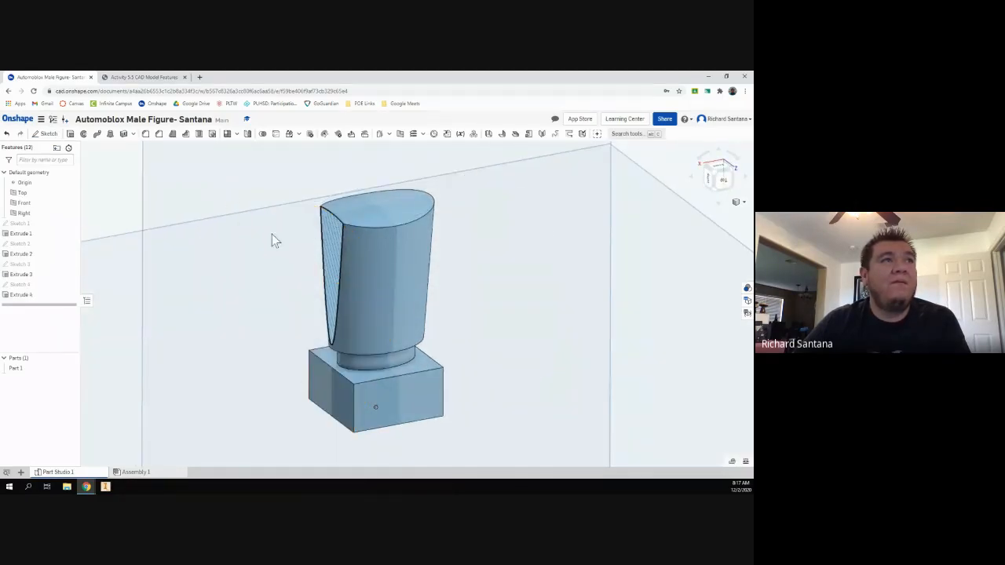
# Reopen the side profile sketch for editing and turn the section view off.
pyautogui.rightClick(331, 386)
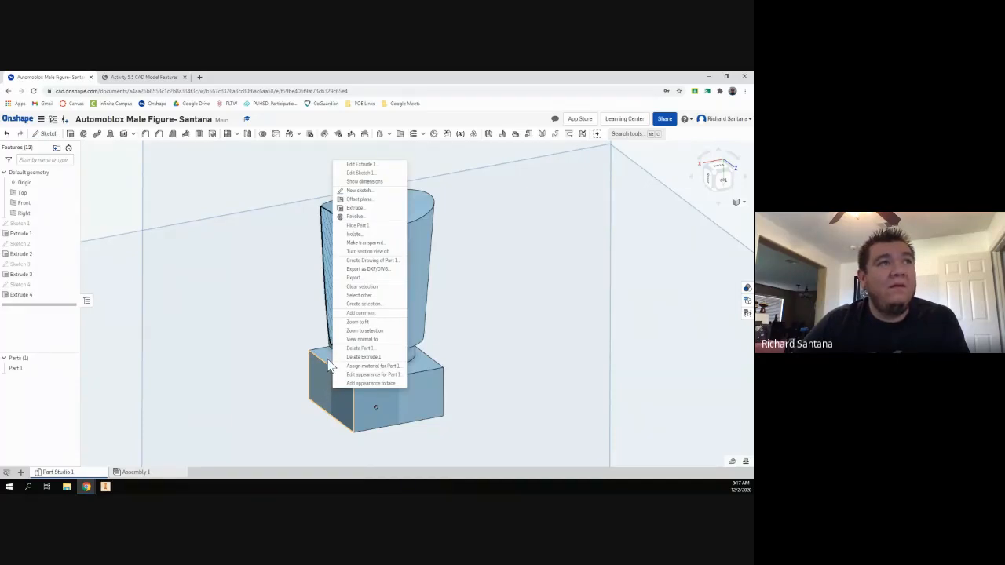
pyautogui.click(161, 298)
pyautogui.doubleClick(19, 284)
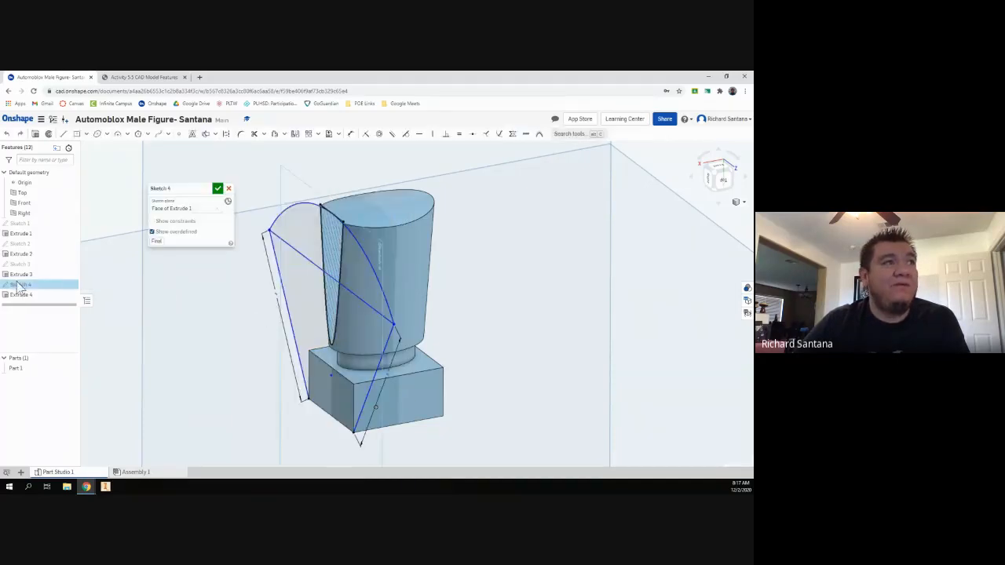
pyautogui.rightClick(321, 386)
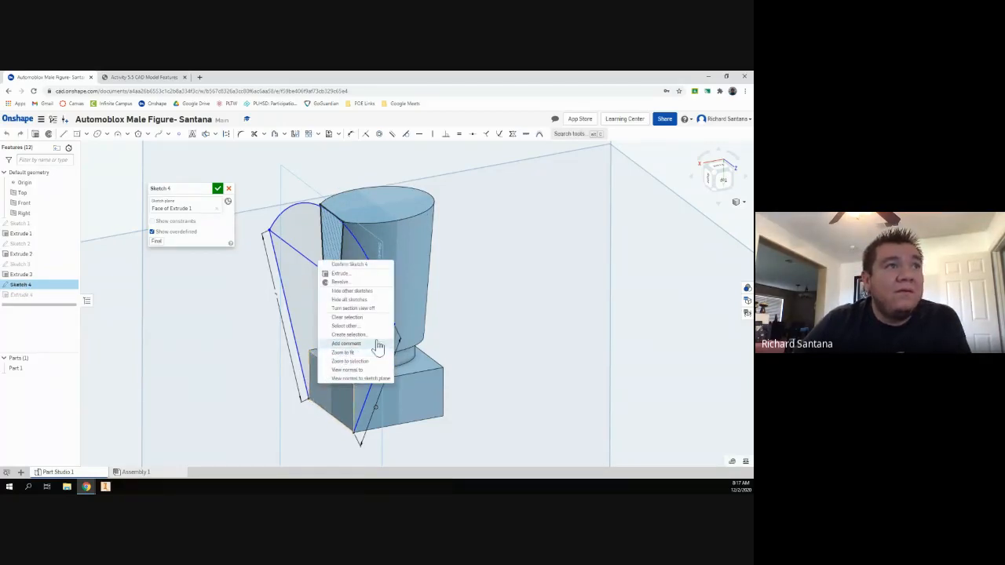
pyautogui.click(369, 309)
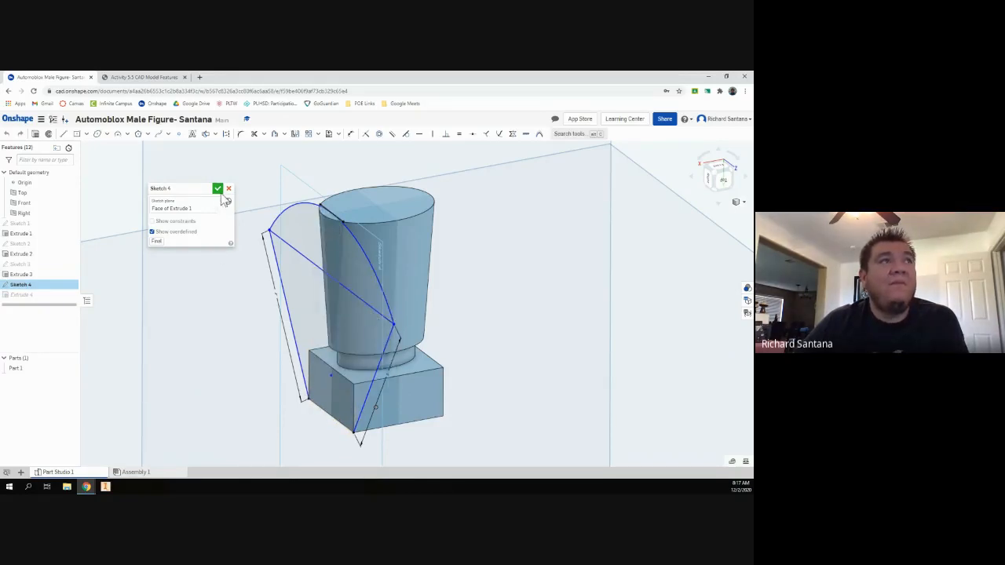
# Close the side profile sketch and examine the curved top and tapered body from several angles.
pyautogui.click(220, 189)
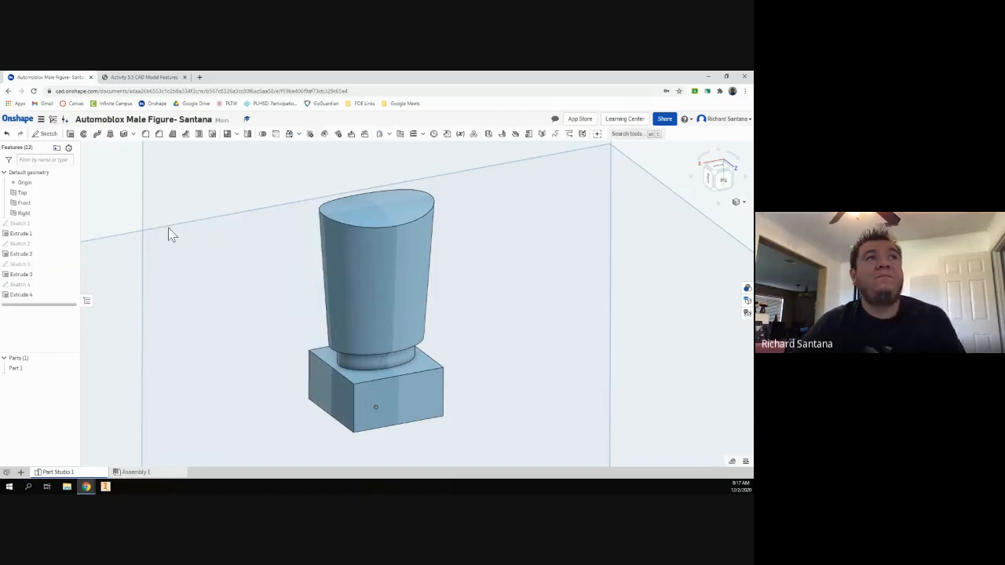
pyautogui.moveTo(170, 225)
pyautogui.mouseDown(button='right')
pyautogui.moveTo(159, 206)
pyautogui.moveTo(134, 215)
pyautogui.moveTo(193, 216)
pyautogui.moveTo(201, 222)
pyautogui.moveTo(193, 227)
pyautogui.mouseUp(button='right')
pyautogui.scroll(-5, 282, 251)
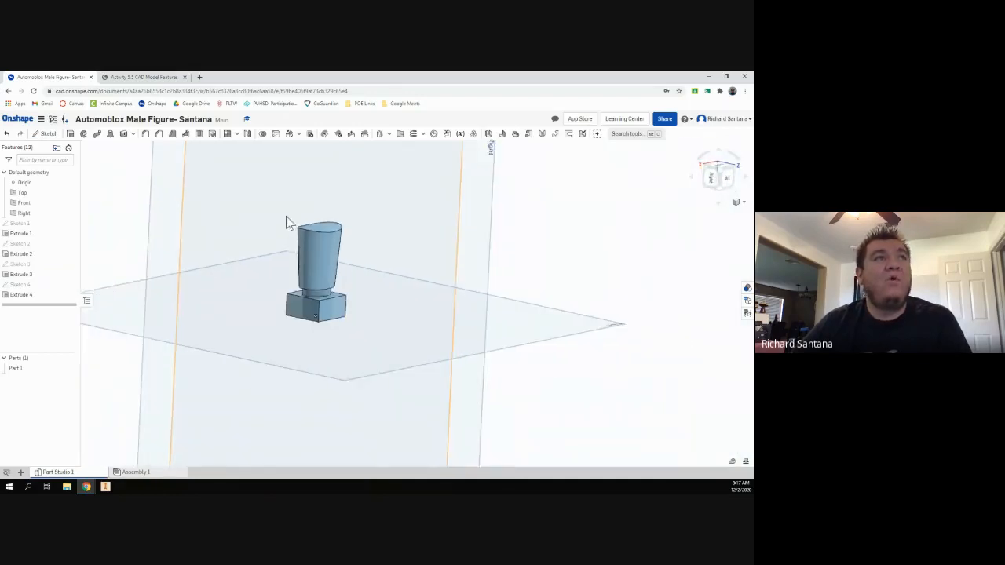
pyautogui.scroll(4, 277, 196)
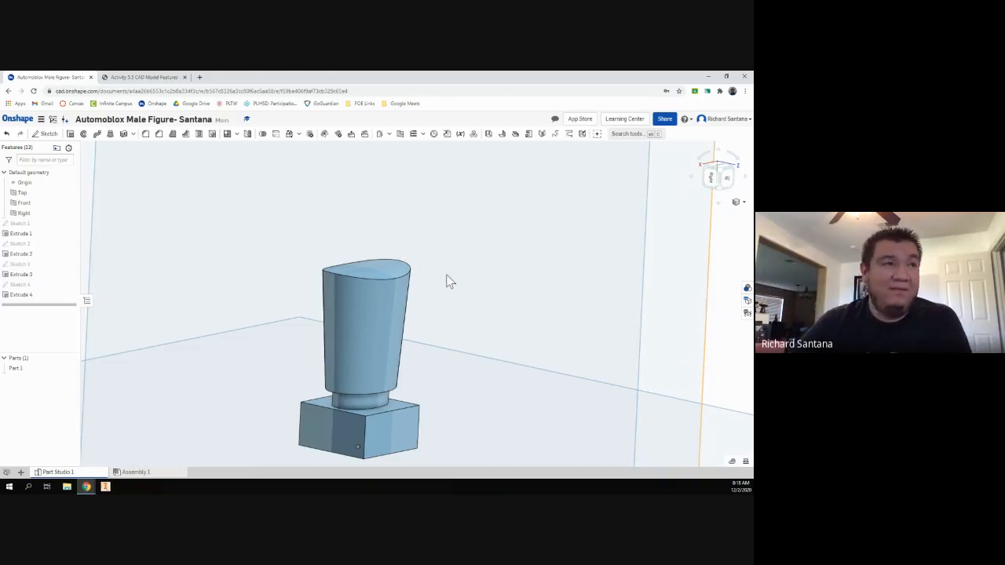
pyautogui.scroll(-3, 436, 287)
pyautogui.scroll(4, 373, 355)
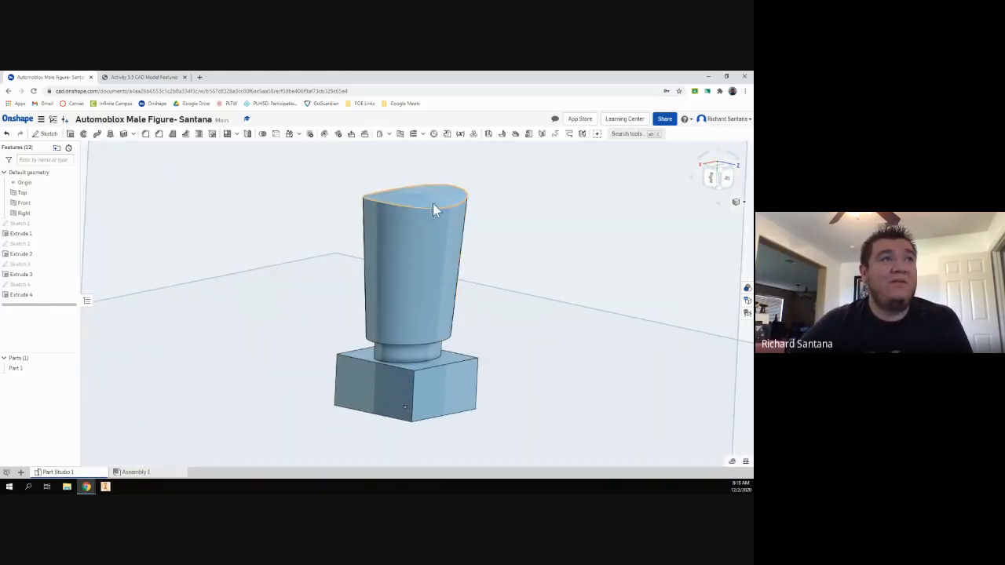
pyautogui.moveTo(433, 203); pyautogui.dragTo(510, 219, button='right')
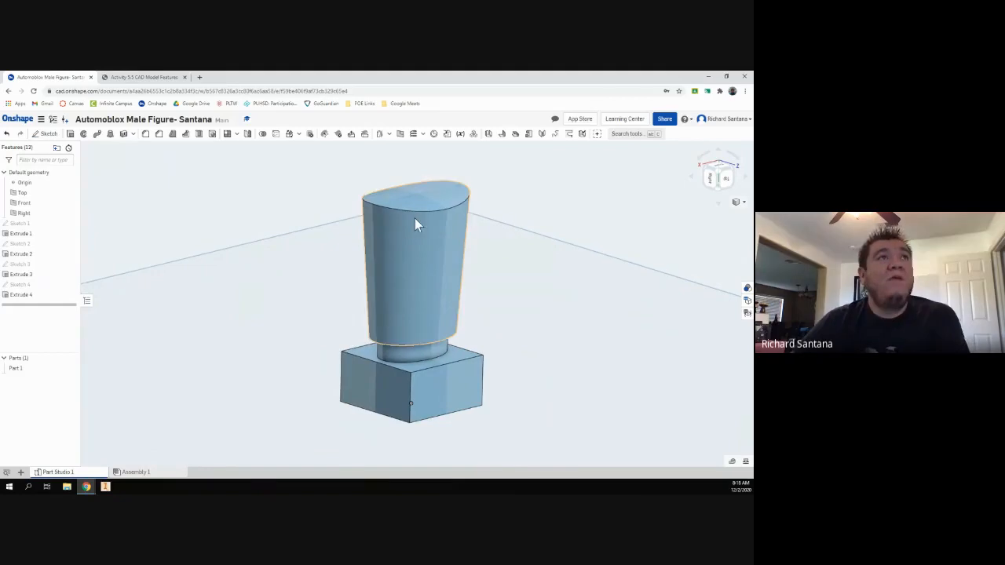
pyautogui.scroll(-1, 488, 228)
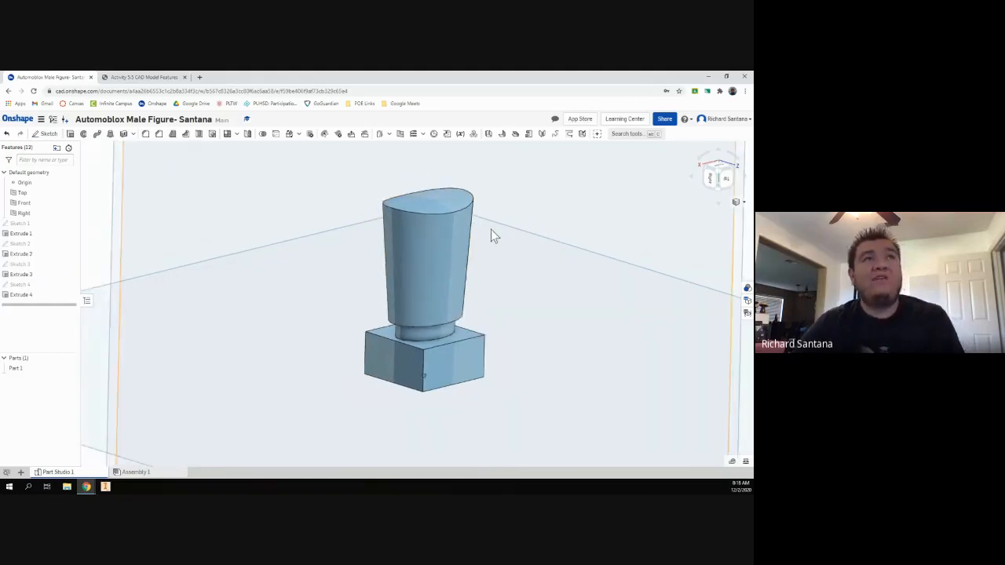
pyautogui.scroll(3, 472, 177)
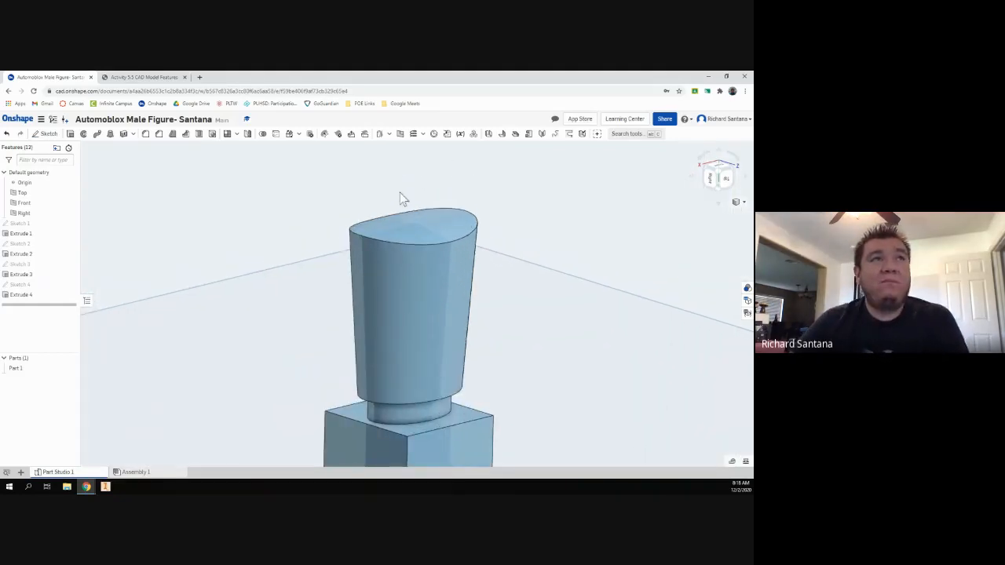
pyautogui.click(434, 135)
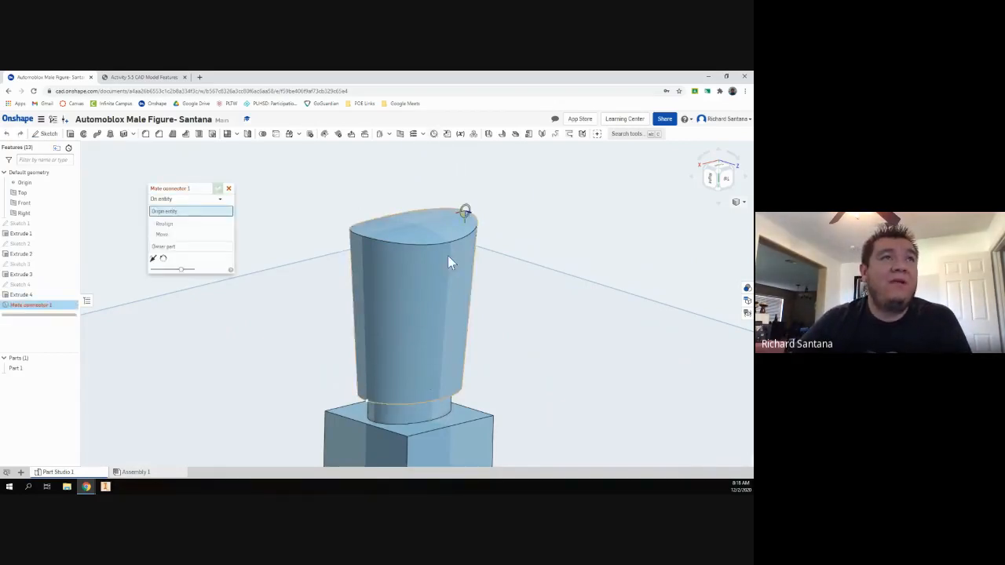
pyautogui.click(429, 402)
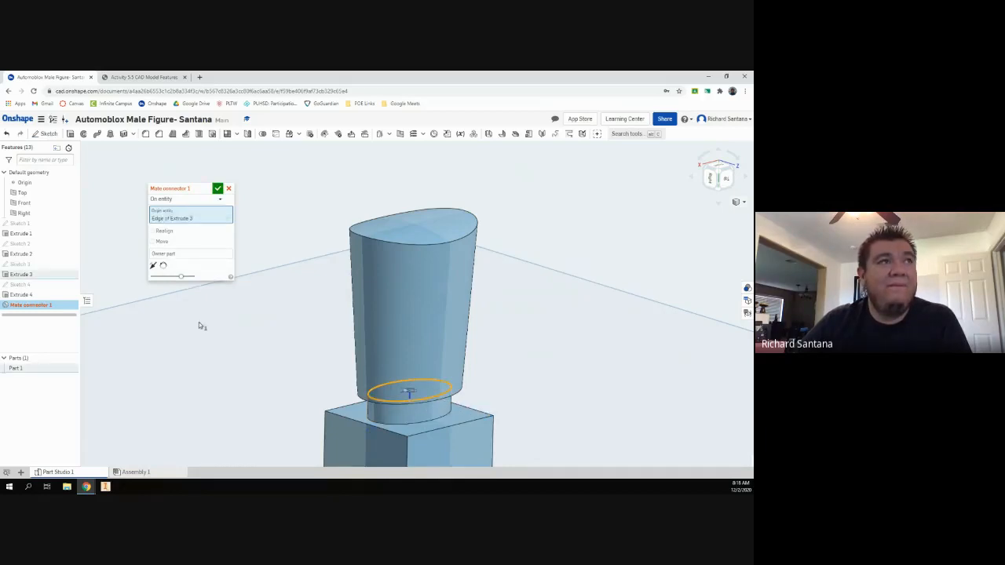
pyautogui.click(227, 190)
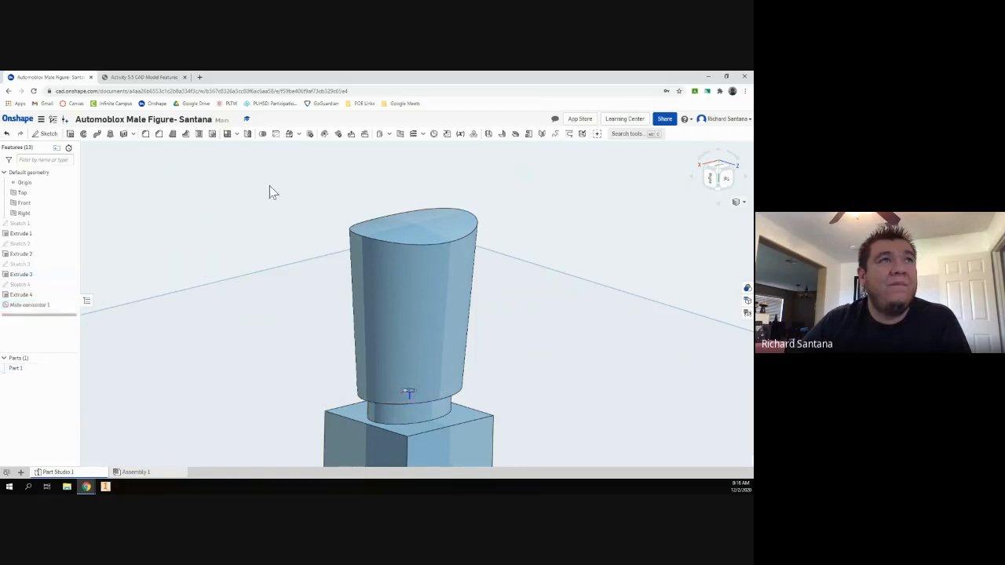
# Add a mate connector centered where the tapered body meets the neck and accept it.
pyautogui.click(432, 135)
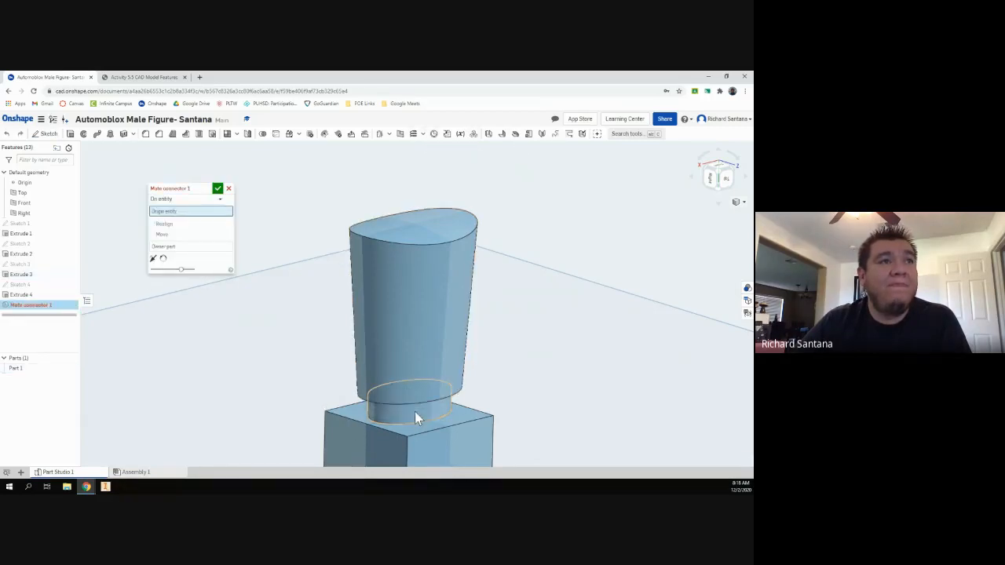
pyautogui.click(363, 399)
pyautogui.click(217, 189)
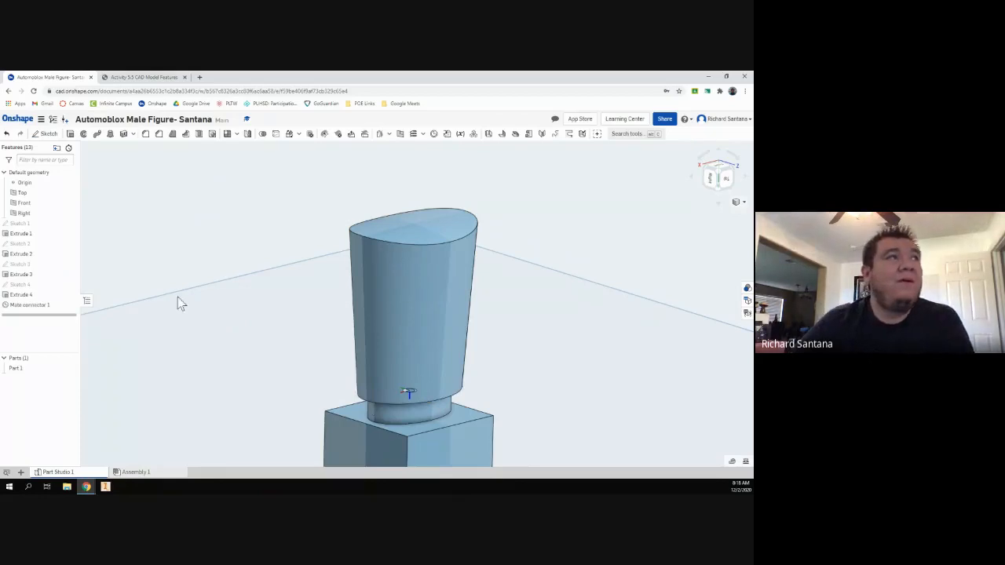
pyautogui.scroll(-3, 239, 322)
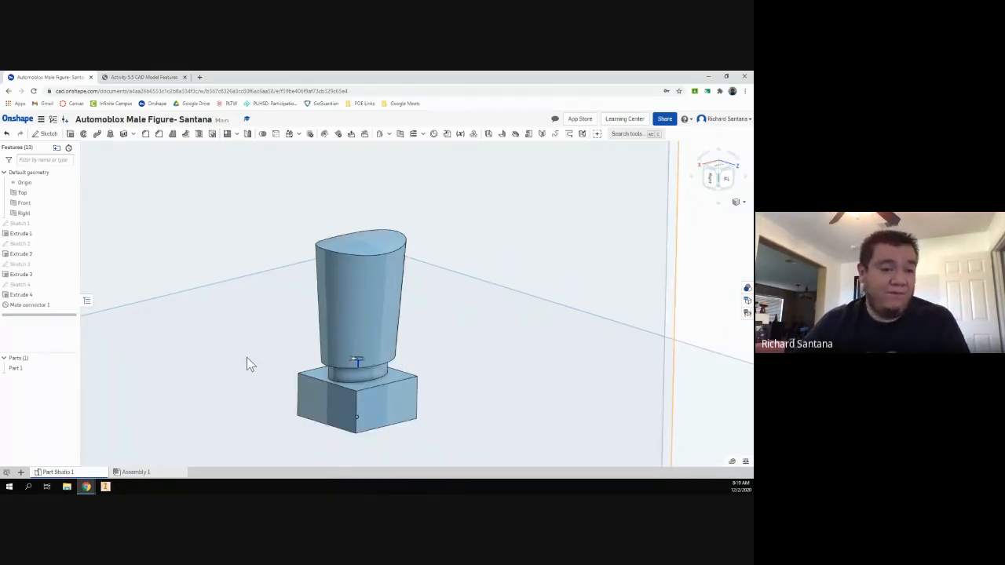
pyautogui.scroll(-5, 237, 340)
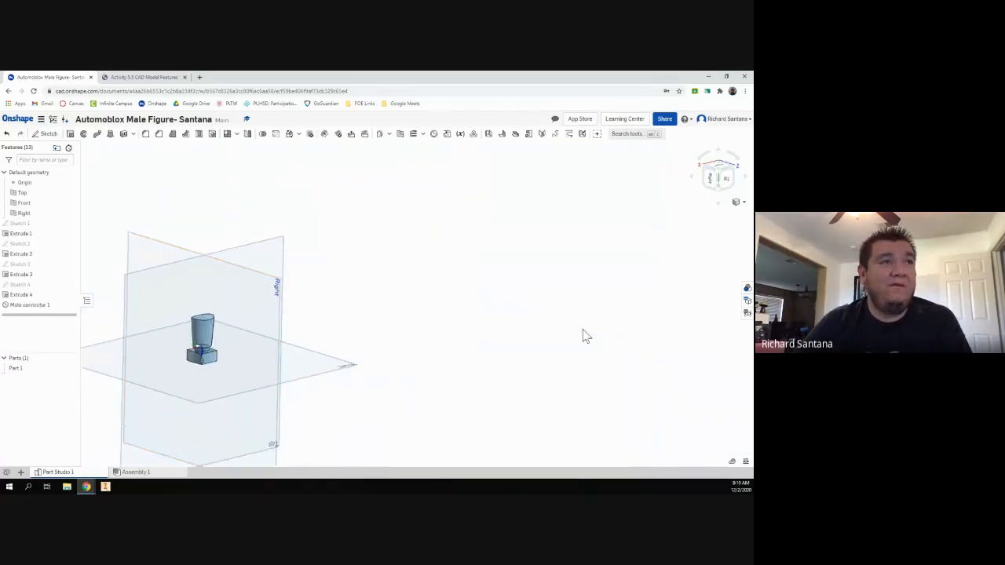
pyautogui.scroll(-3, 596, 329)
pyautogui.scroll(3, 471, 338)
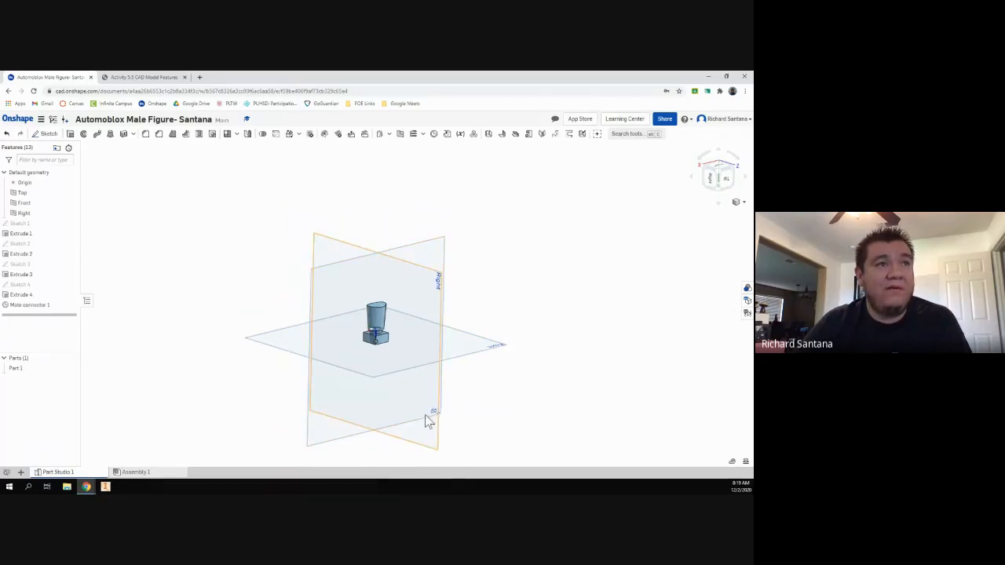
pyautogui.scroll(5, 403, 303)
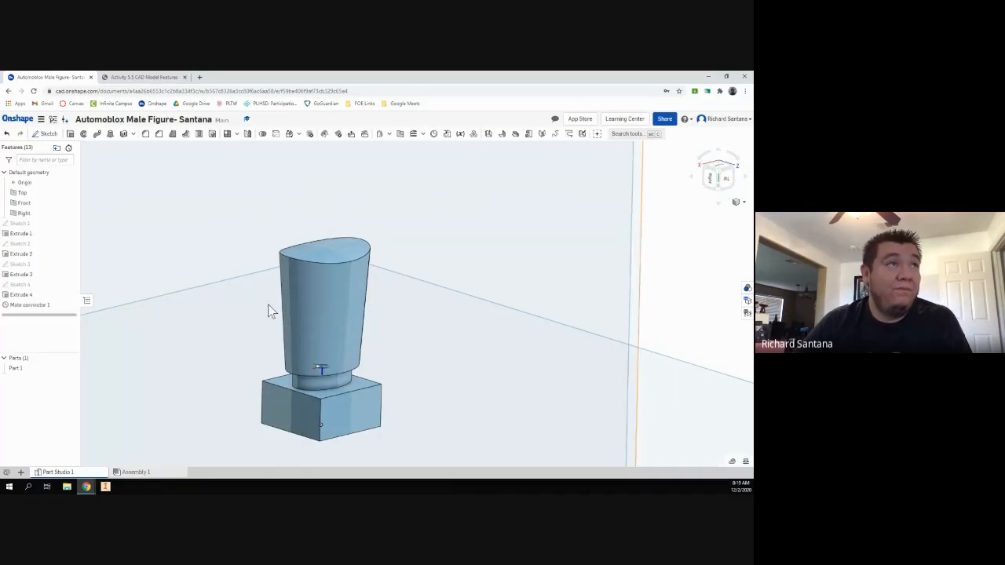
pyautogui.scroll(-3, 259, 338)
pyautogui.scroll(5, 251, 386)
pyautogui.scroll(-1, 337, 310)
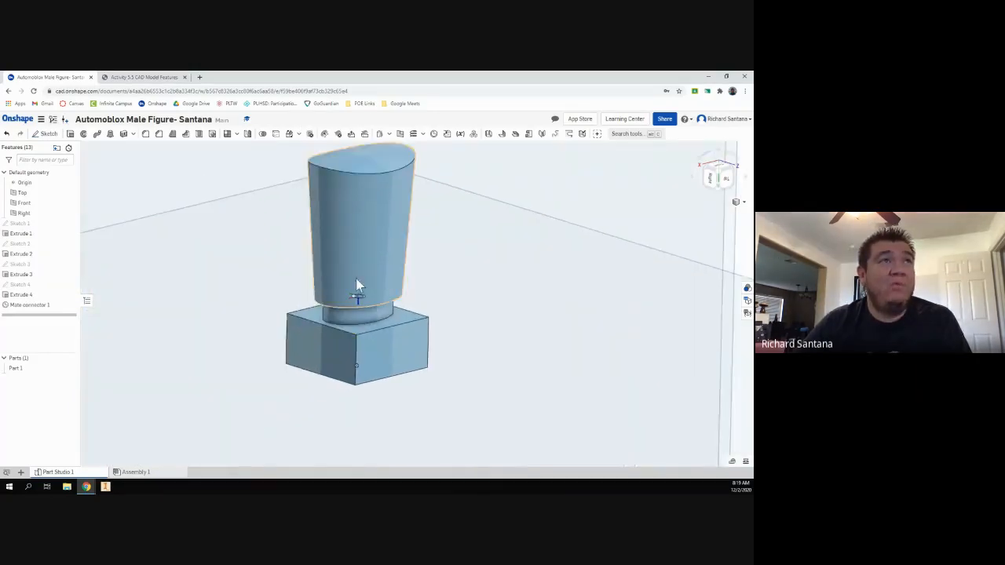
# Create a Mid plane construction plane between two opposite side faces of the base block and accept it.
pyautogui.moveTo(380, 256); pyautogui.dragTo(392, 238, button='right')
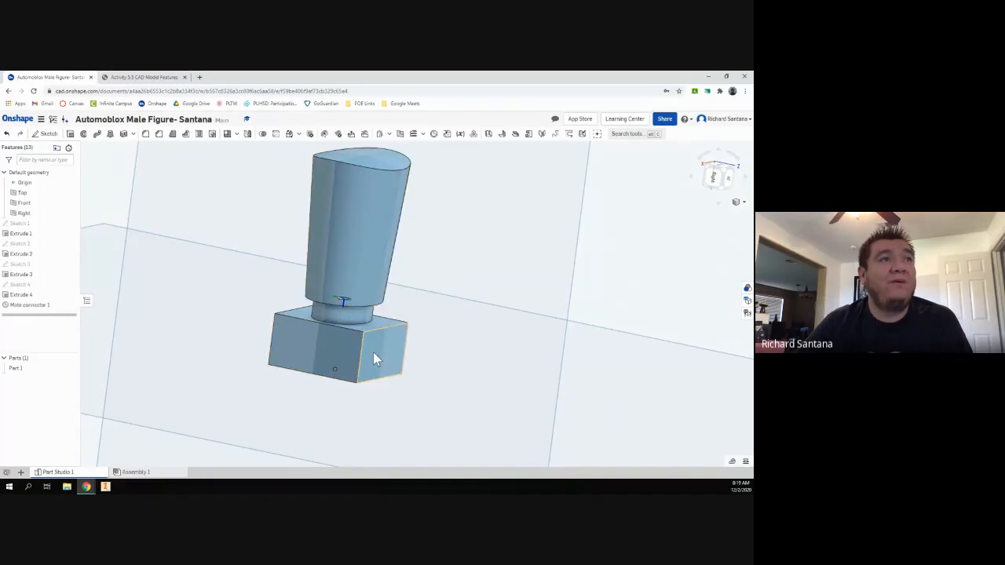
pyautogui.moveTo(373, 352); pyautogui.dragTo(413, 285, button='right')
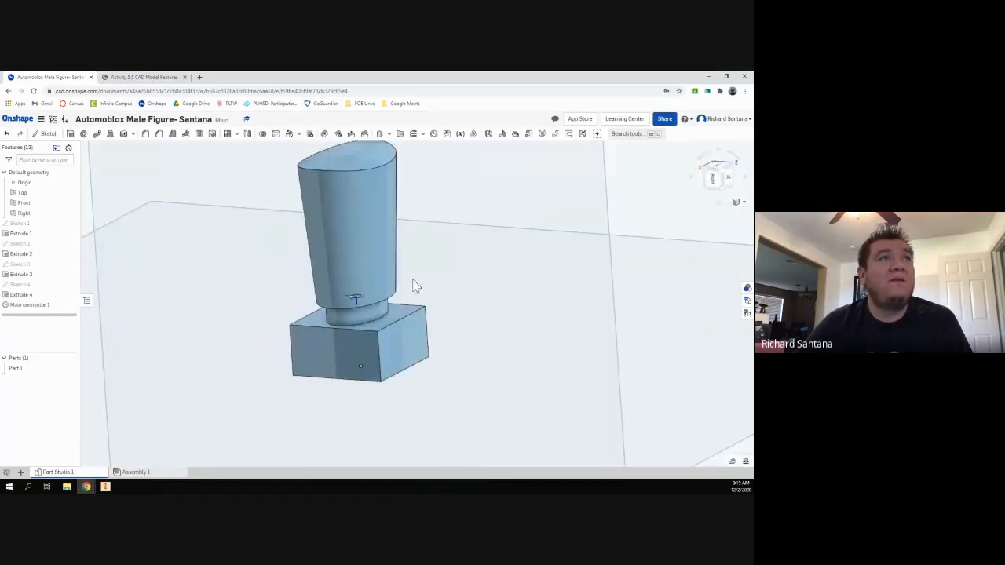
pyautogui.click(400, 135)
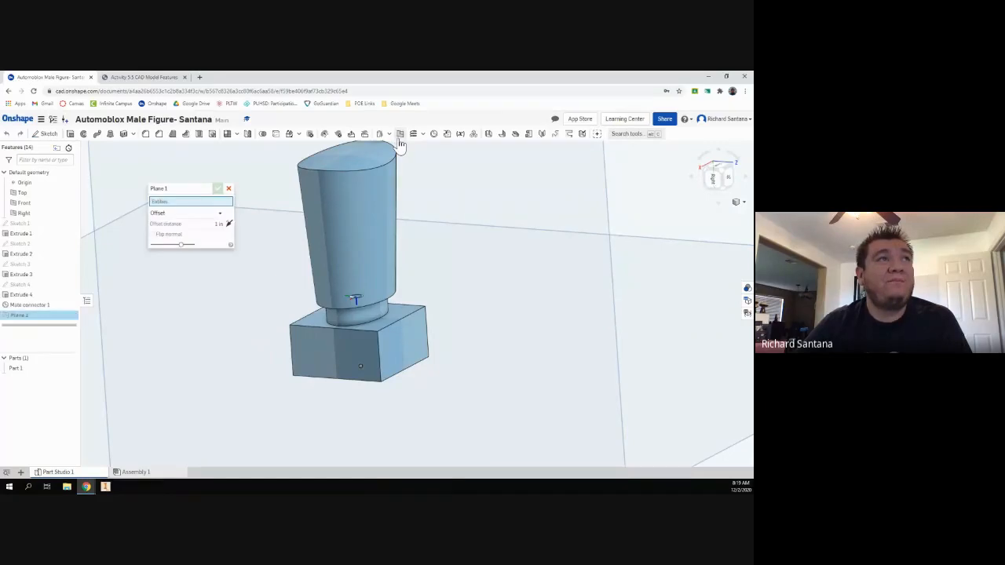
pyautogui.click(213, 215)
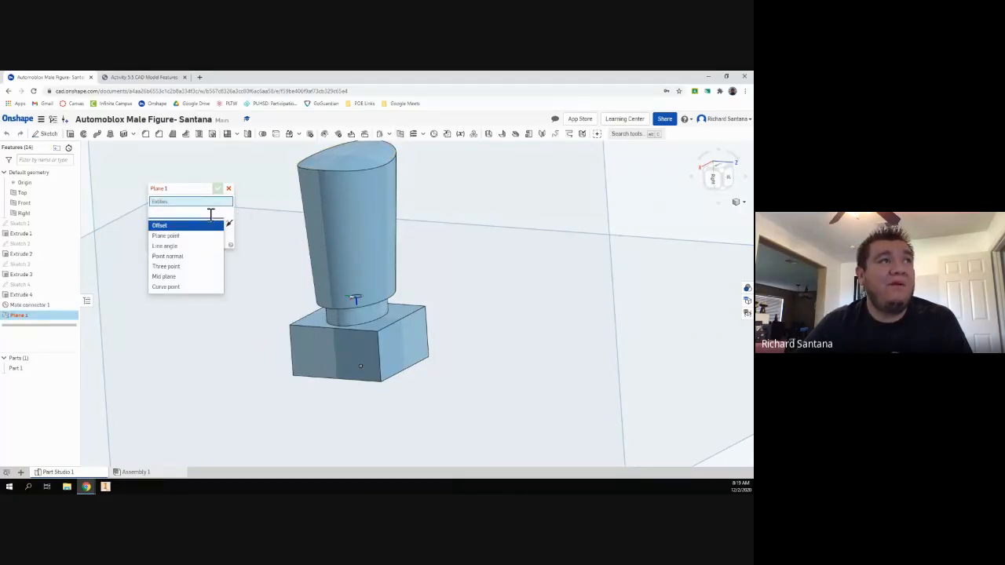
pyautogui.click(164, 277)
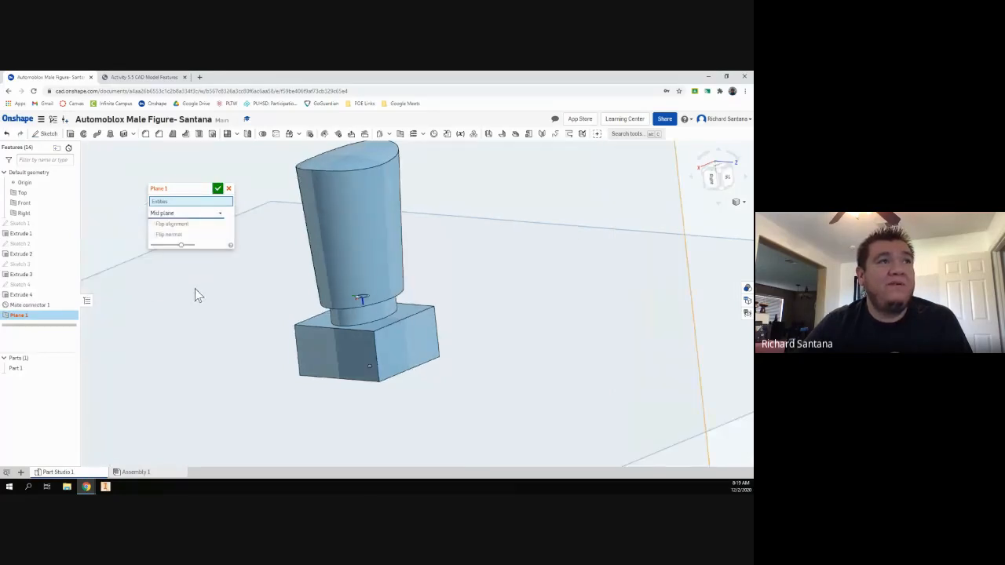
pyautogui.click(394, 358)
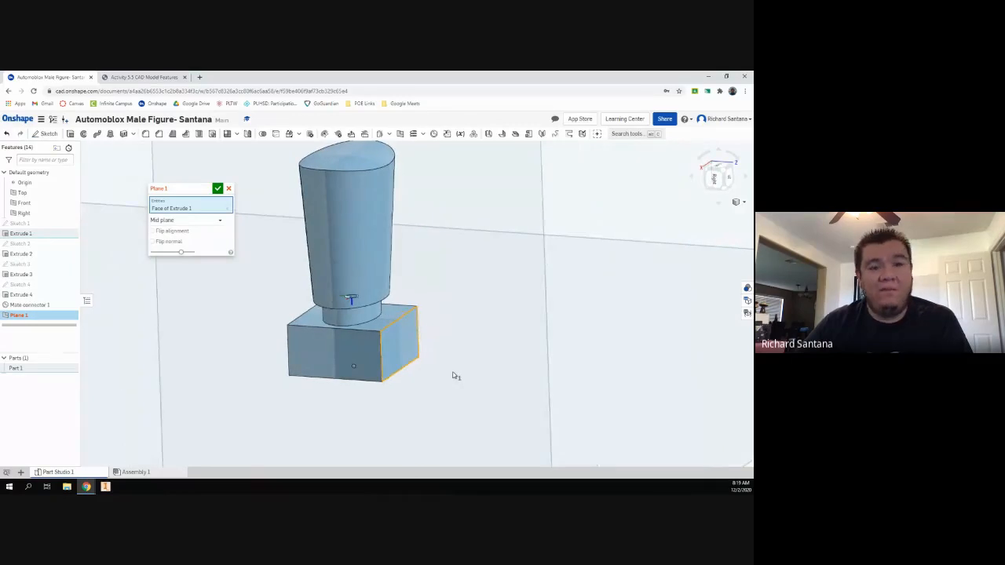
pyautogui.moveTo(453, 376); pyautogui.dragTo(477, 381, button='right')
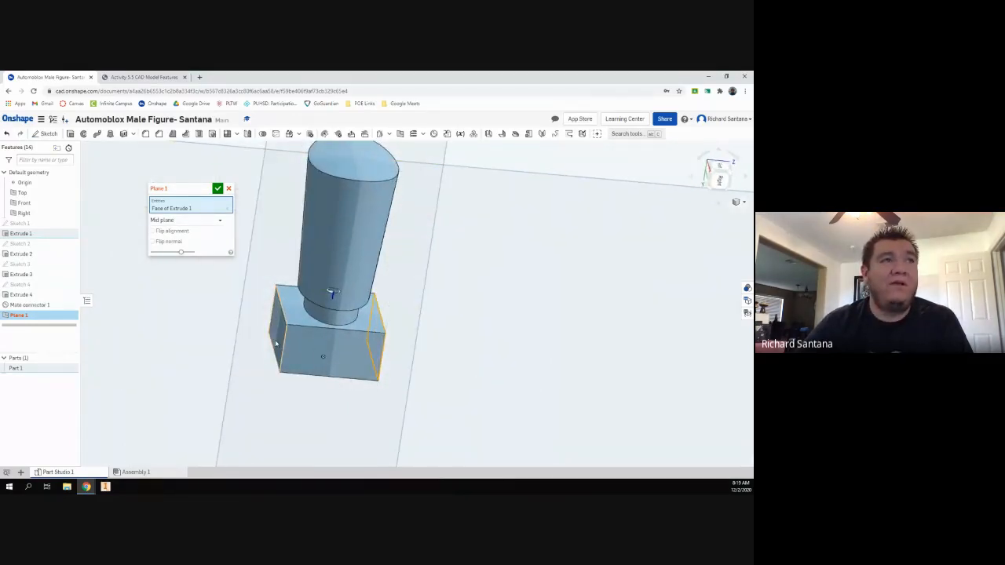
pyautogui.click(276, 343)
pyautogui.moveTo(421, 352); pyautogui.dragTo(340, 339, button='right')
pyautogui.scroll(3, 341, 334)
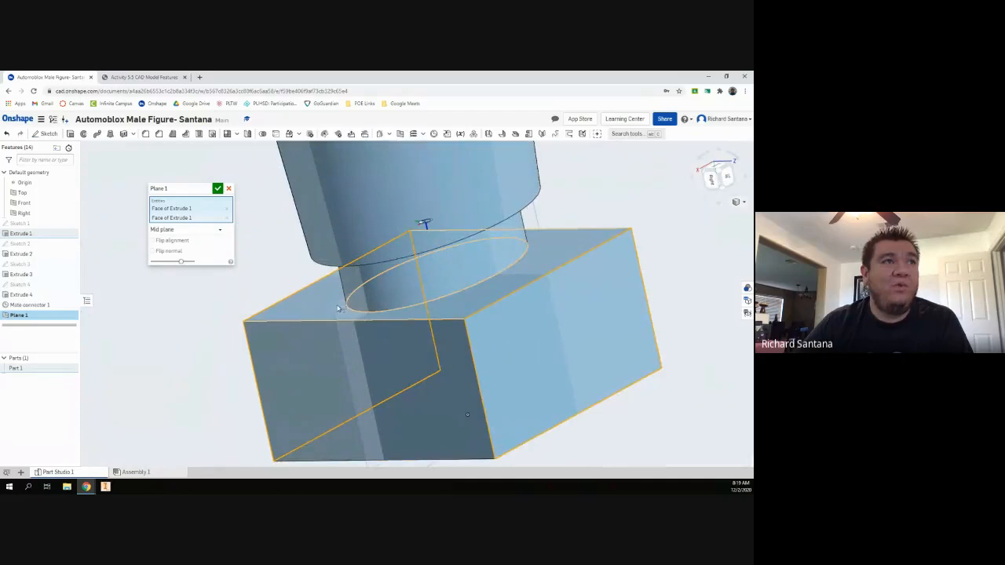
pyautogui.click(218, 189)
# Start a new sketch on the mid plane through the base block.
pyautogui.scroll(-2, 238, 232)
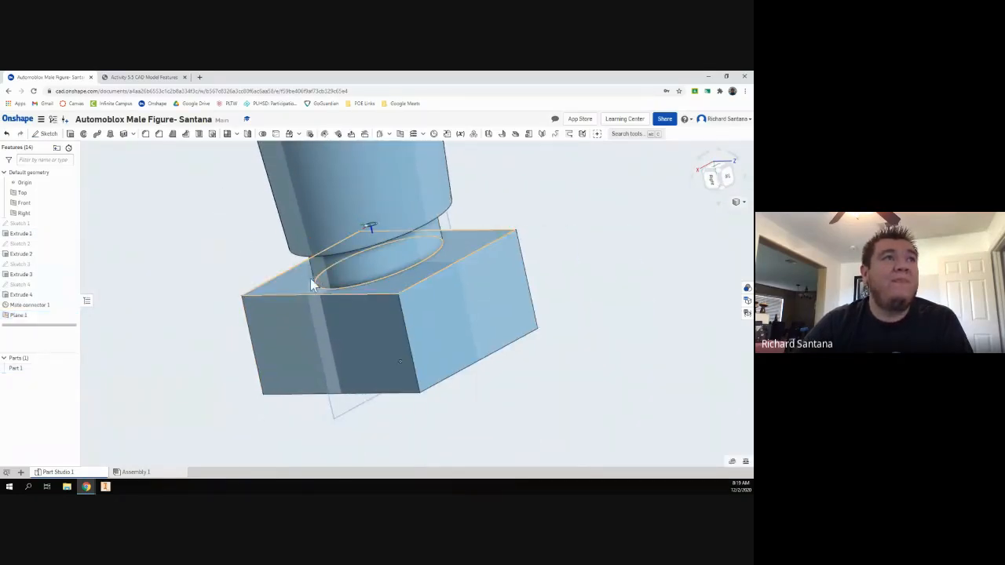
pyautogui.click(47, 134)
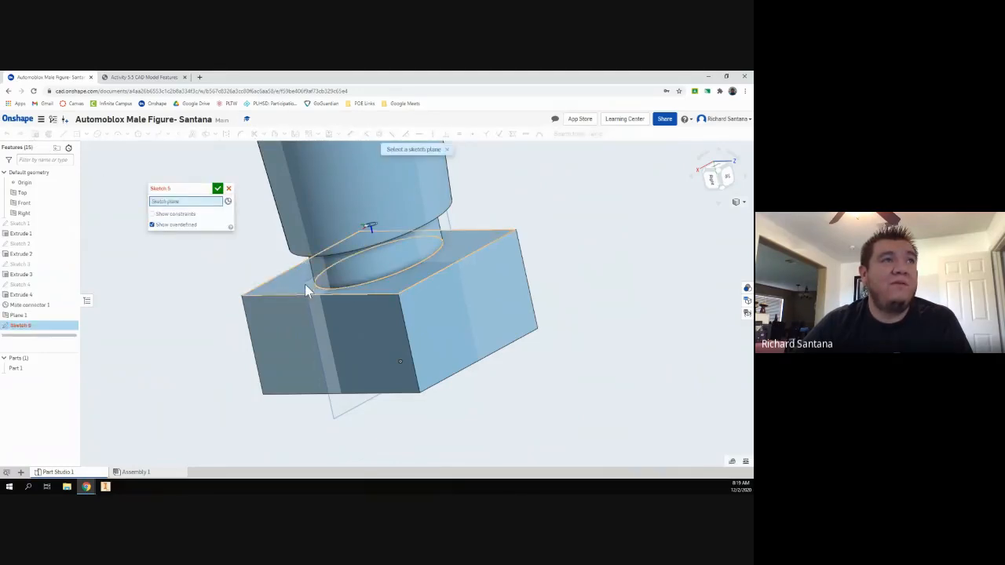
pyautogui.click(335, 416)
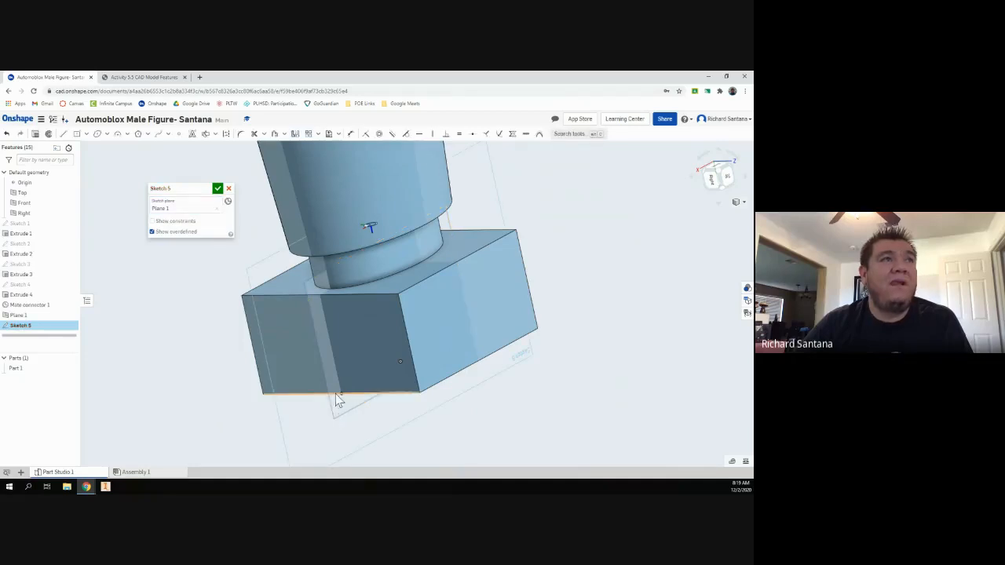
pyautogui.rightClick(337, 398)
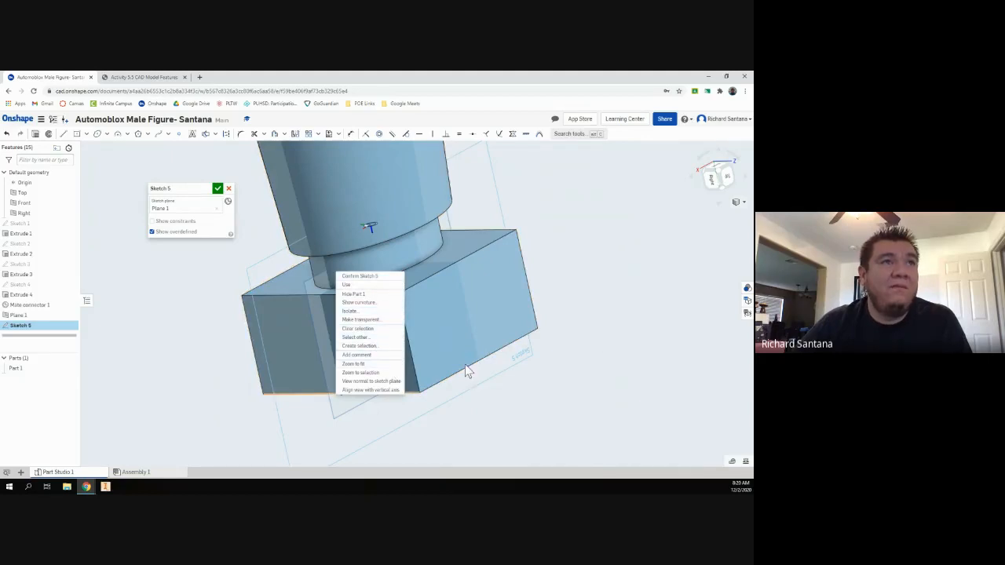
pyautogui.click(601, 345)
# Orient the view square to the sketch plane so the figure stands upright with its base block and neck in close view.
pyautogui.moveTo(612, 269); pyautogui.dragTo(538, 241, button='right')
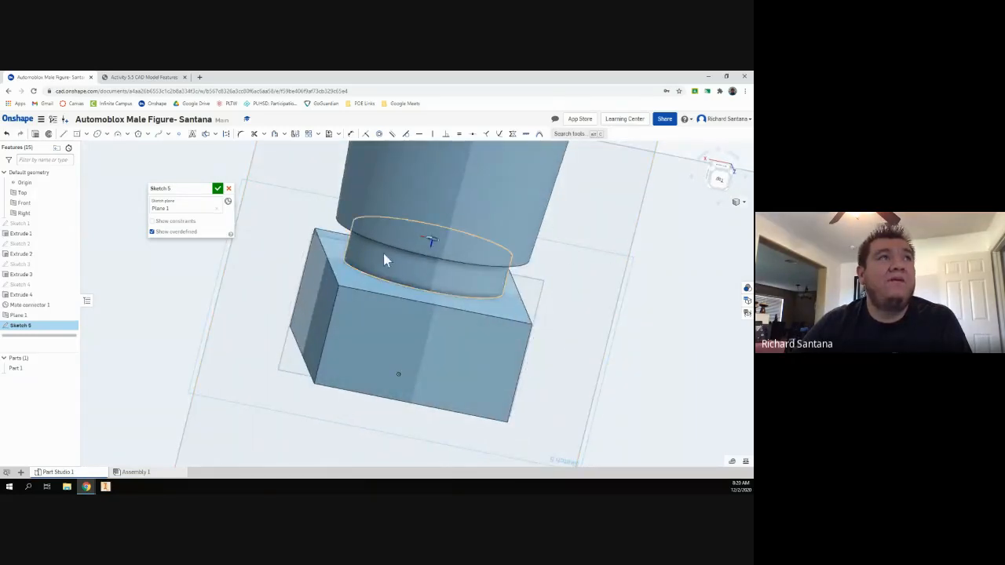
pyautogui.moveTo(583, 264); pyautogui.dragTo(573, 255, button='right')
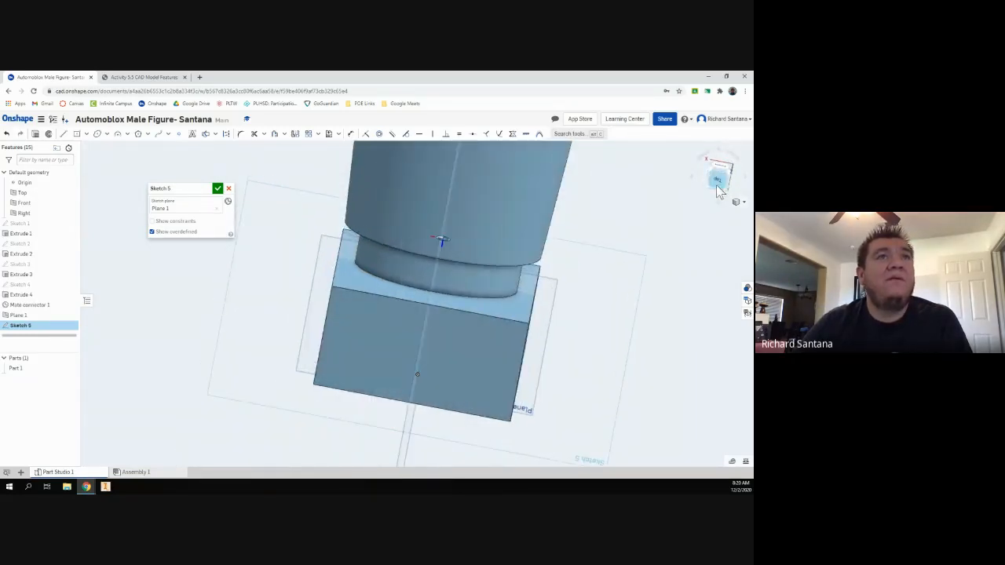
pyautogui.click(716, 182)
pyautogui.click(739, 164)
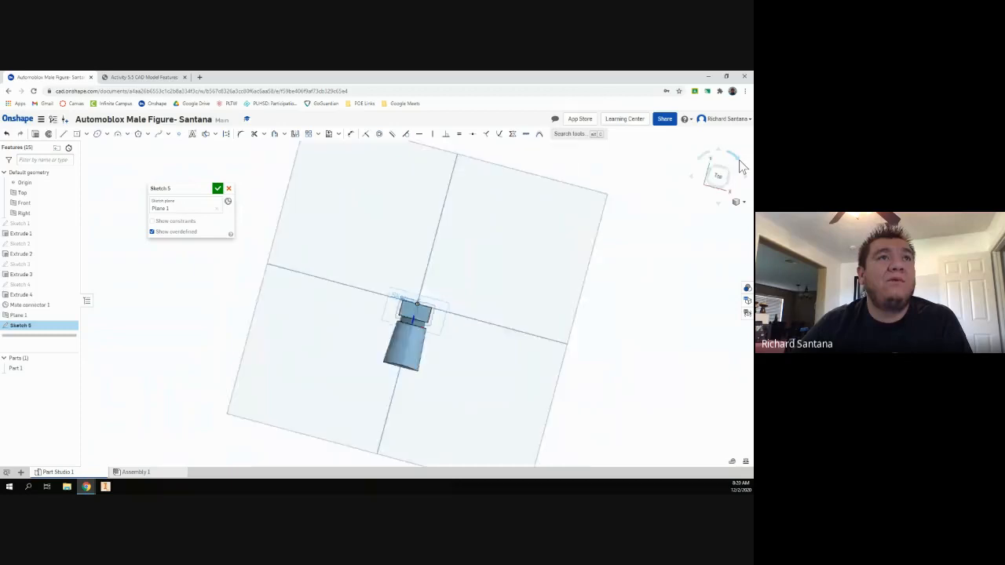
pyautogui.click(738, 160)
pyautogui.click(738, 160)
pyautogui.click(738, 161)
pyautogui.click(738, 161)
pyautogui.click(739, 161)
pyautogui.click(738, 161)
pyautogui.click(738, 160)
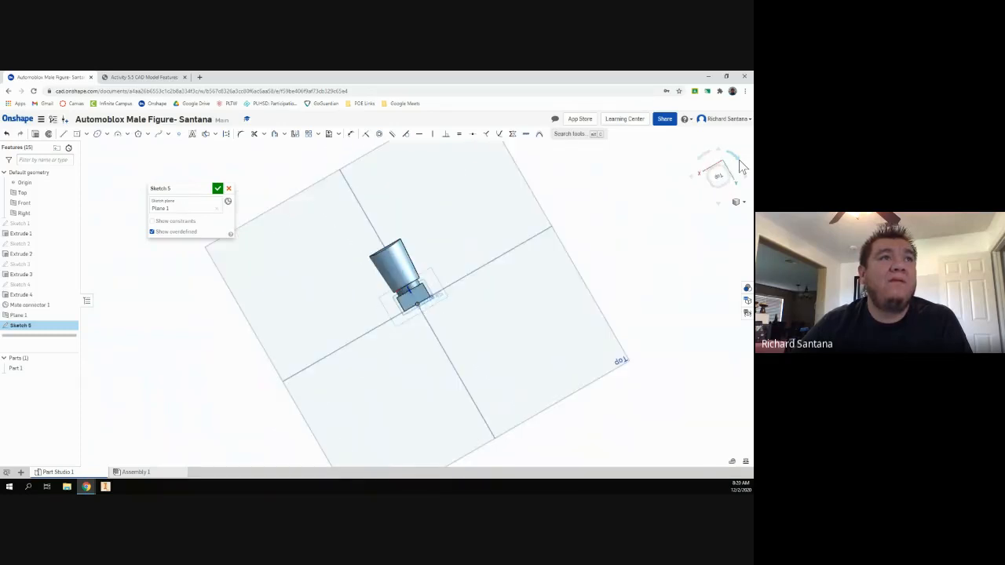
pyautogui.click(738, 161)
pyautogui.click(738, 161)
pyautogui.scroll(5, 459, 302)
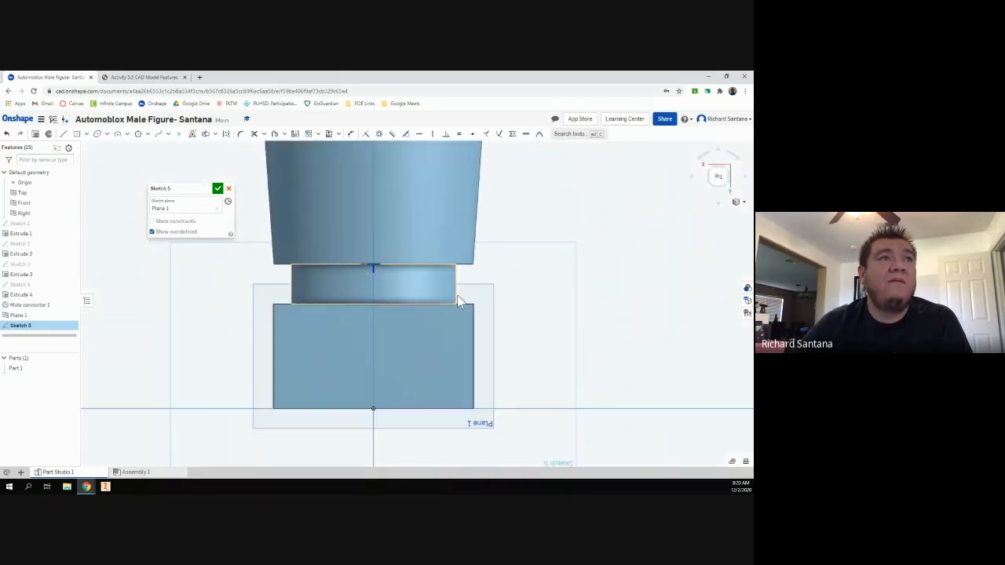
# Cut the figure open with a section view through the Top plane.
pyautogui.rightClick(557, 254)
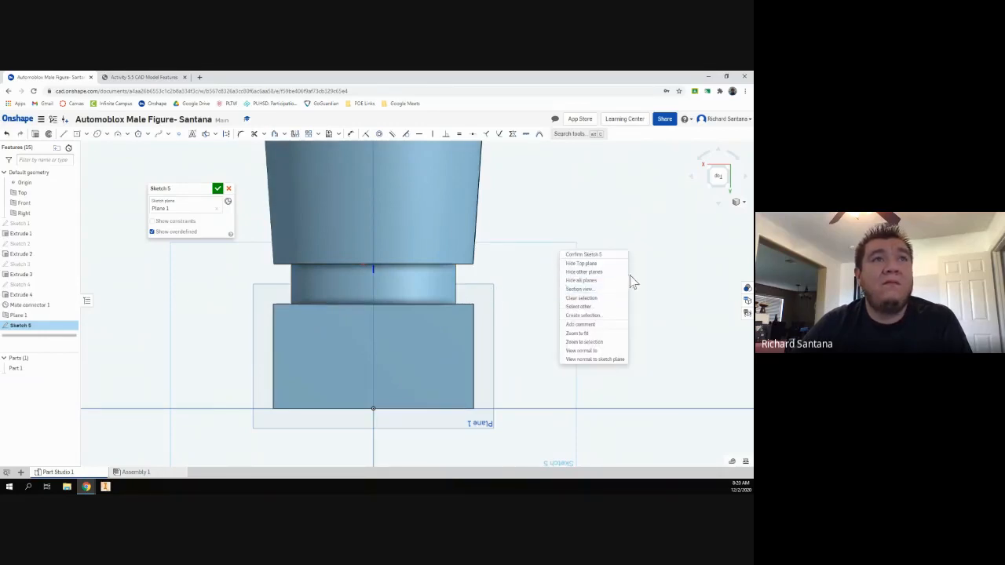
pyautogui.click(586, 290)
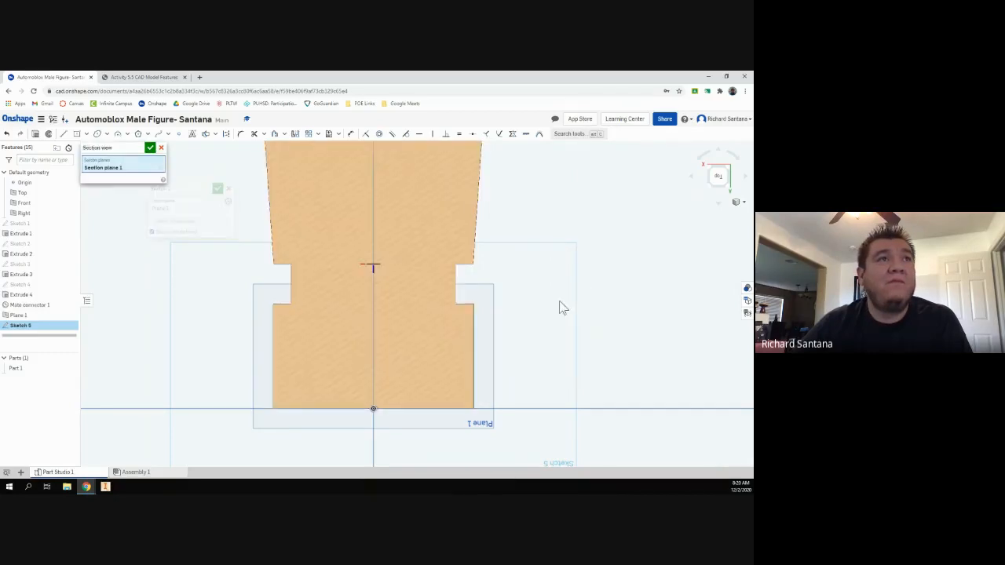
pyautogui.scroll(4, 518, 283)
pyautogui.moveTo(540, 272)
pyautogui.mouseDown(button='right')
pyautogui.moveTo(592, 270)
pyautogui.moveTo(601, 280)
pyautogui.moveTo(531, 280)
pyautogui.moveTo(536, 291)
pyautogui.mouseUp(button='right')
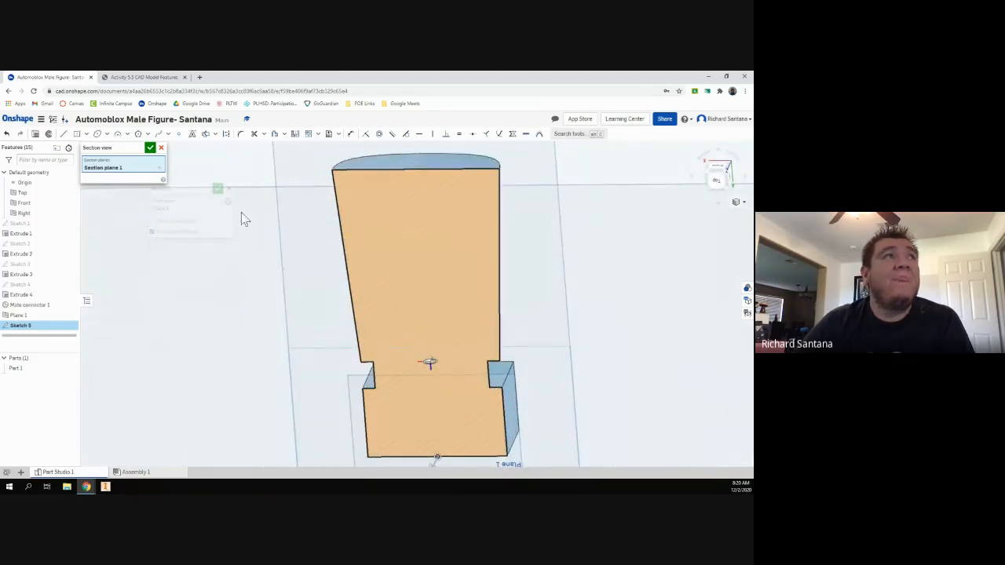
# Project the circular edge at the wide end of the tapered body onto the sketch with the Use tool.
pyautogui.click(215, 134)
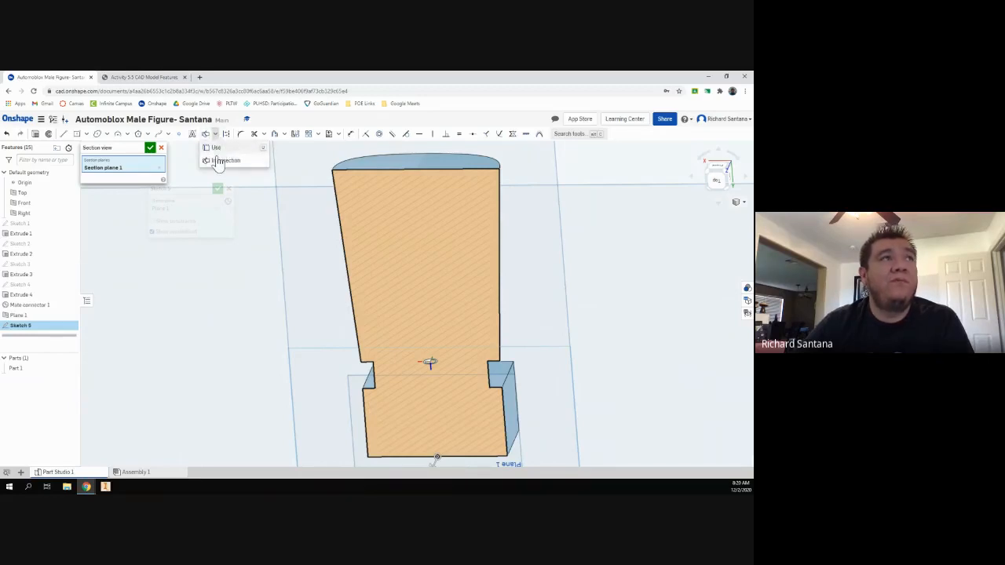
pyautogui.click(219, 160)
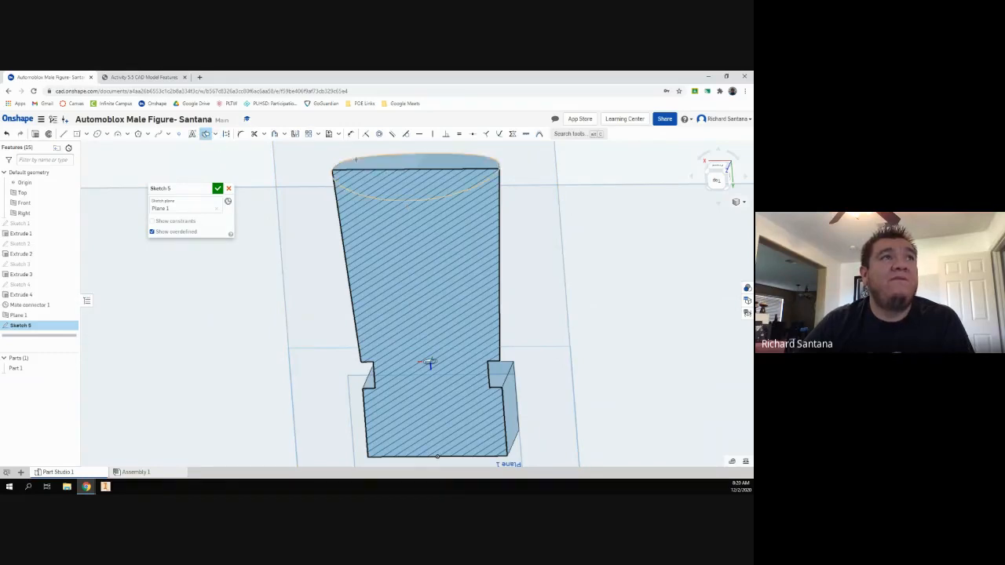
pyautogui.click(215, 134)
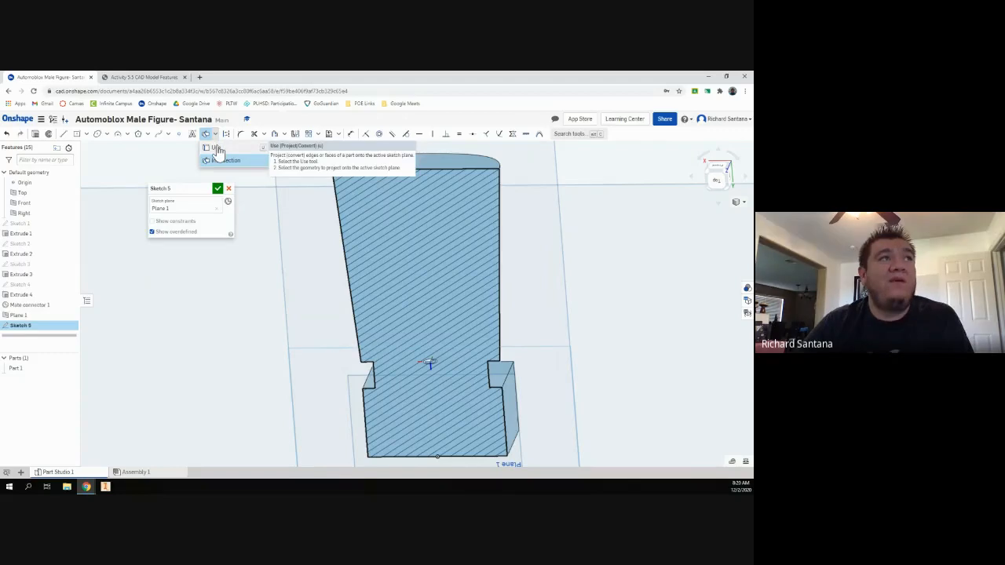
pyautogui.click(217, 148)
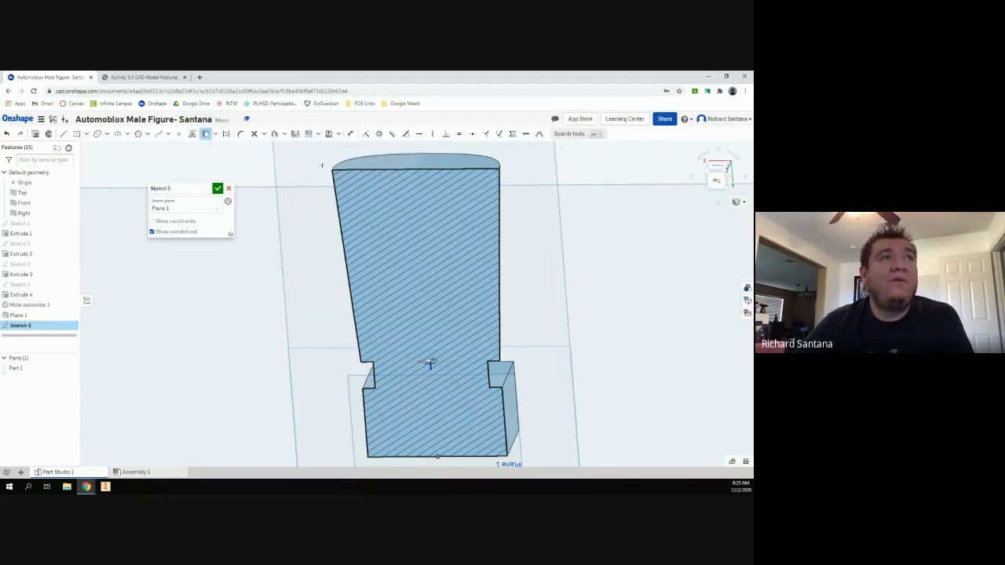
pyautogui.click(498, 161)
pyautogui.click(497, 169)
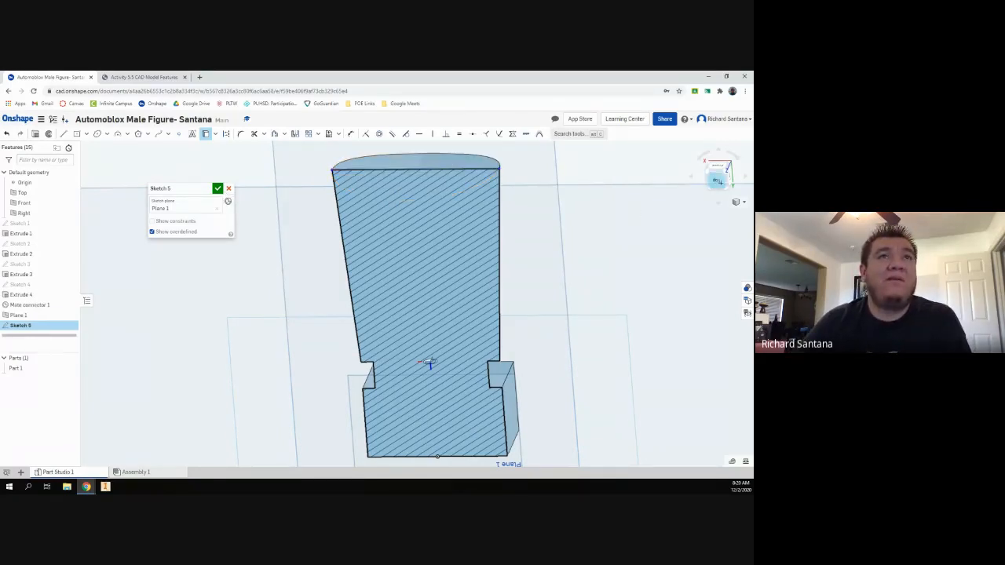
# Sketch a line about 0.358 in long outward from the midpoint of the tapered body's wide end edge, perpendicular to it.
pyautogui.moveTo(471, 208); pyautogui.dragTo(462, 157, button='right')
pyautogui.scroll(-5, 463, 157)
pyautogui.scroll(6, 462, 157)
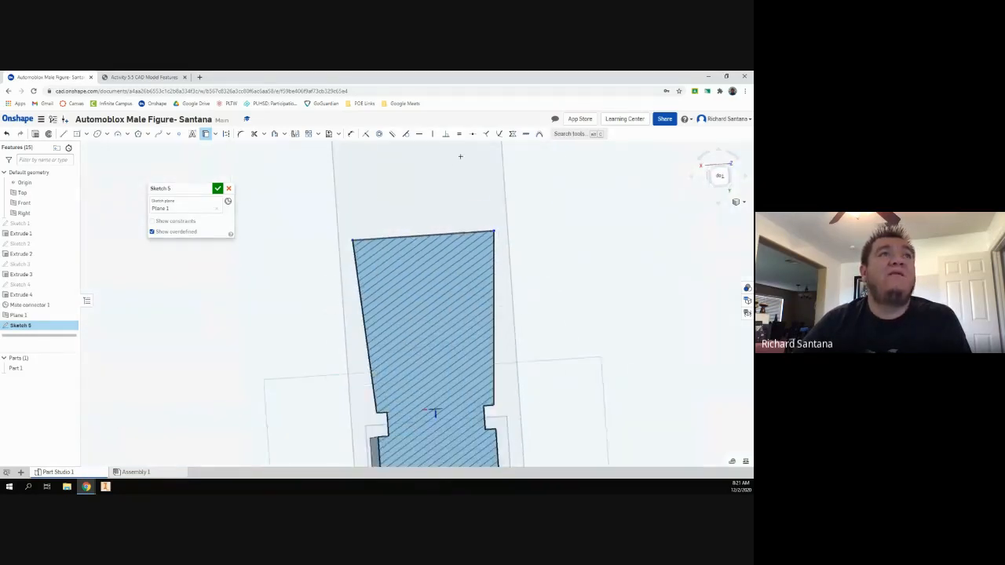
pyautogui.click(63, 133)
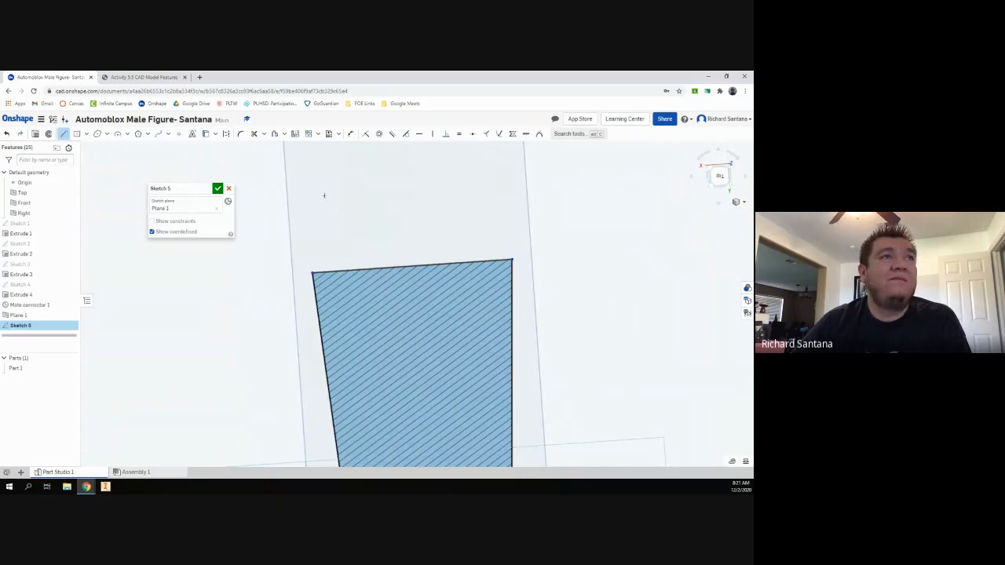
pyautogui.click(746, 177)
pyautogui.click(734, 156)
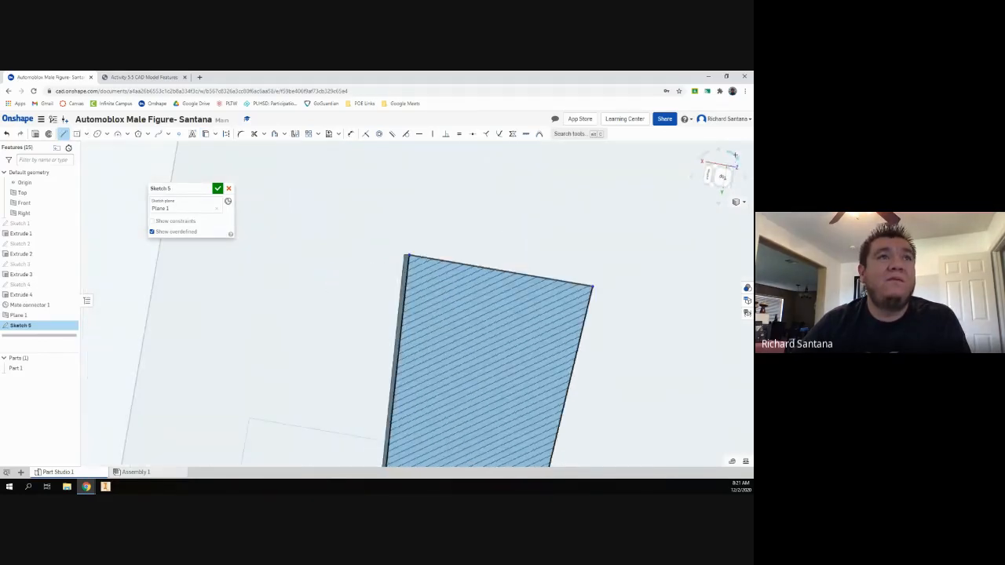
pyautogui.click(704, 154)
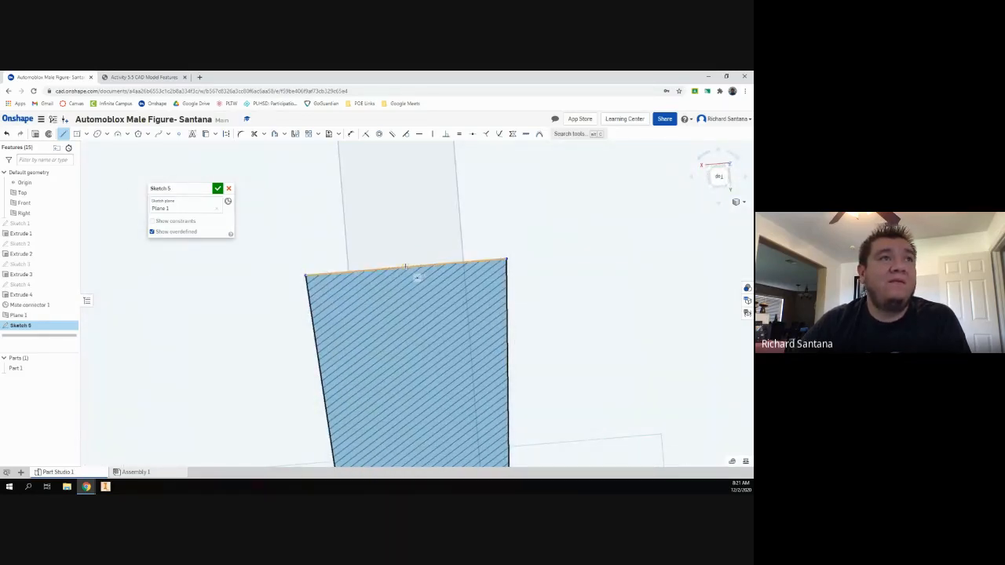
pyautogui.click(405, 268)
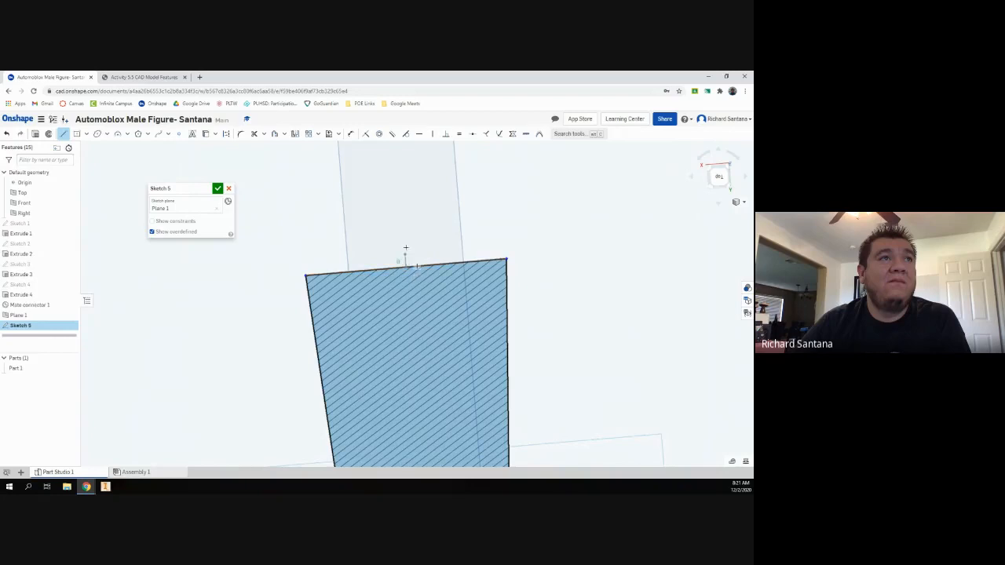
pyautogui.click(398, 163)
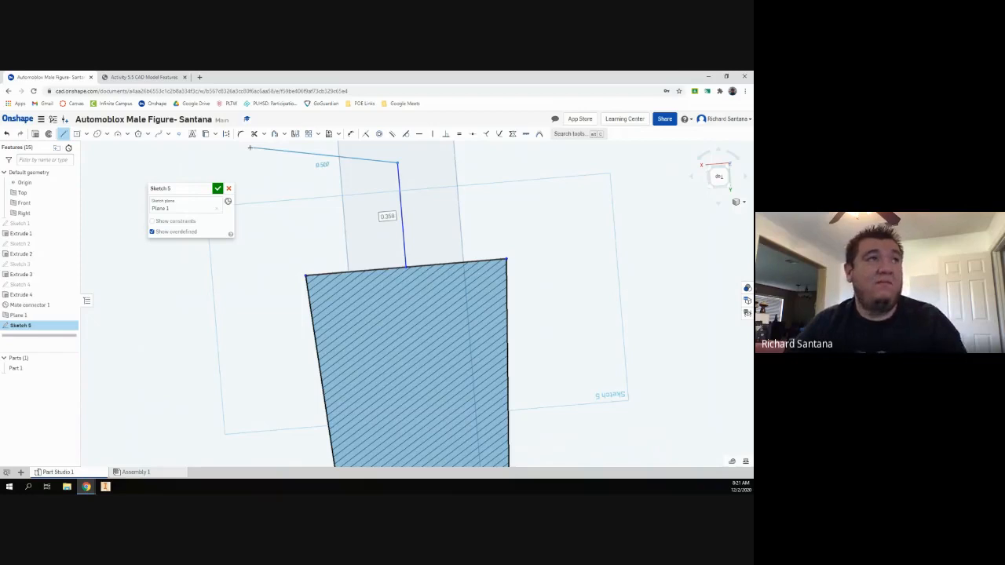
pyautogui.press('Escape')
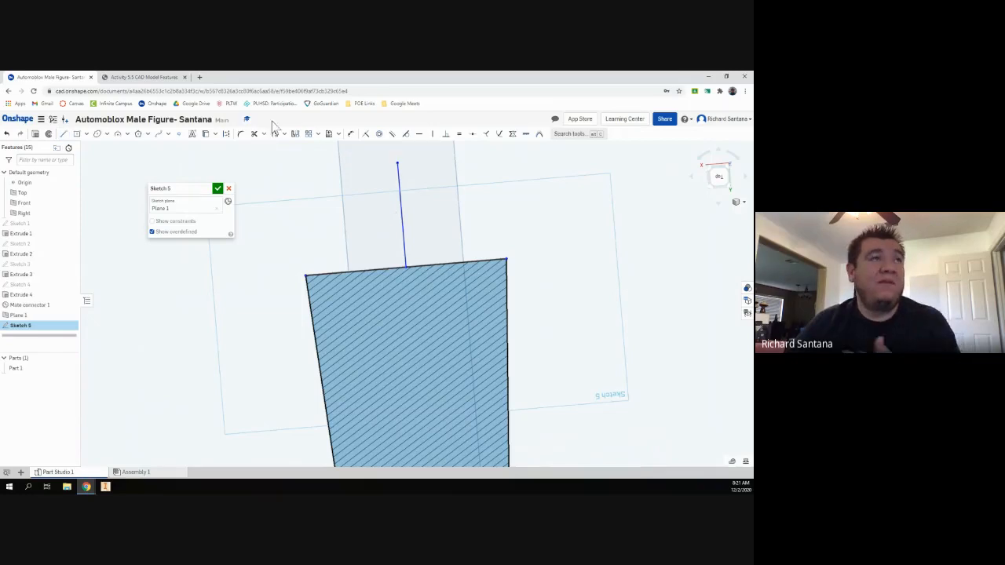
# Dimension the perpendicular line's length as 0.325 in.
pyautogui.click(350, 133)
pyautogui.click(400, 216)
pyautogui.click(382, 204)
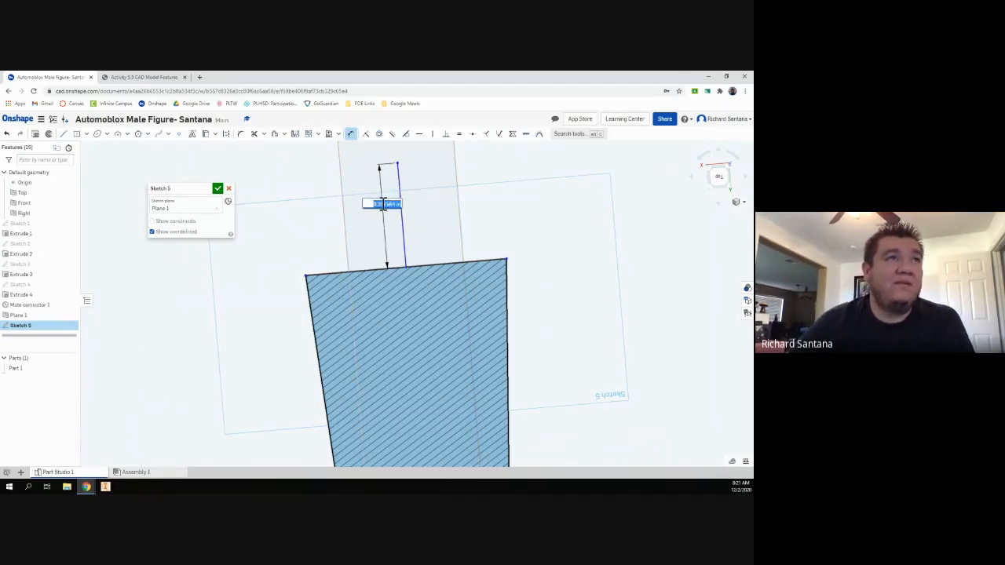
pyautogui.press('BackSpace')
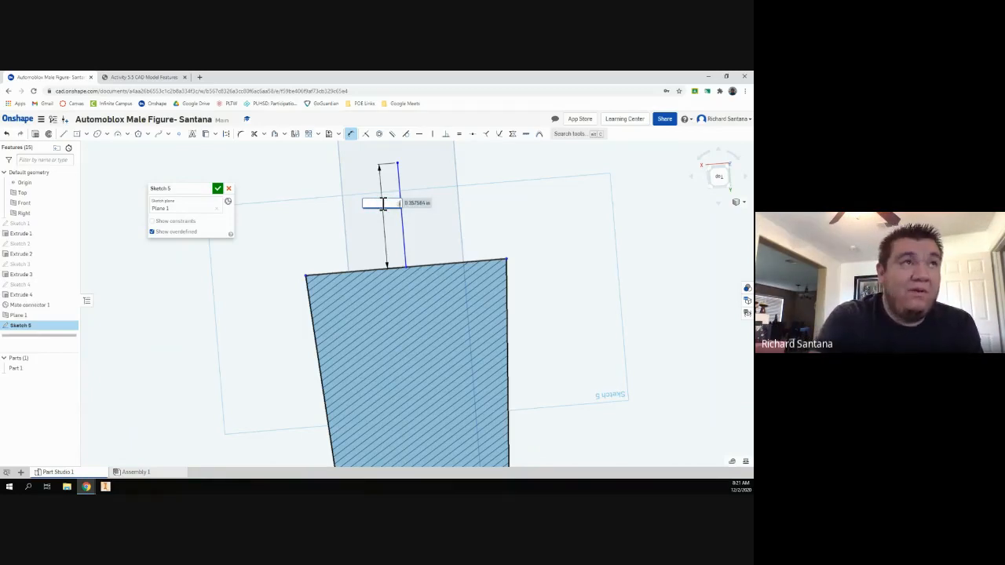
pyautogui.write('0.325')
pyautogui.press('Return')
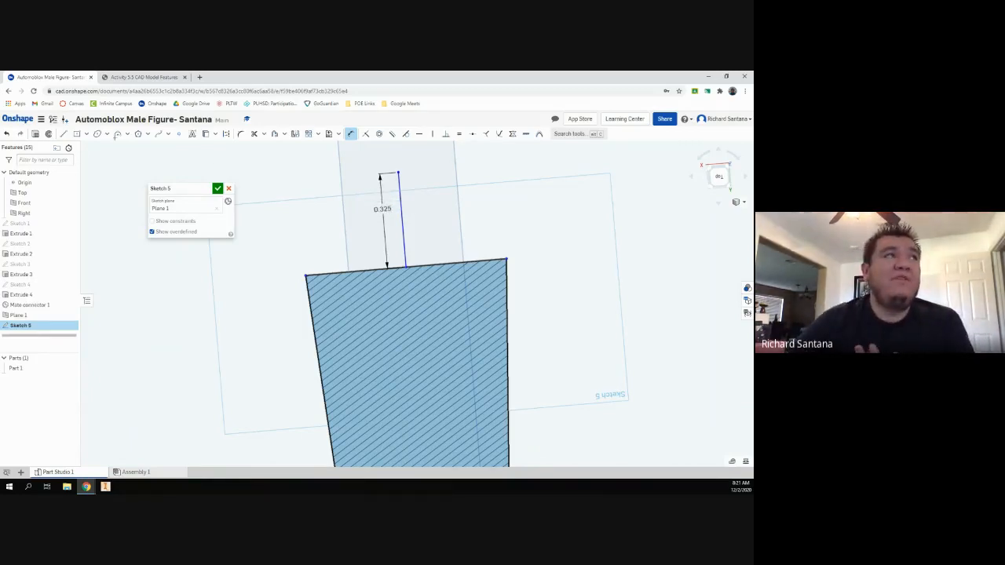
pyautogui.click(66, 136)
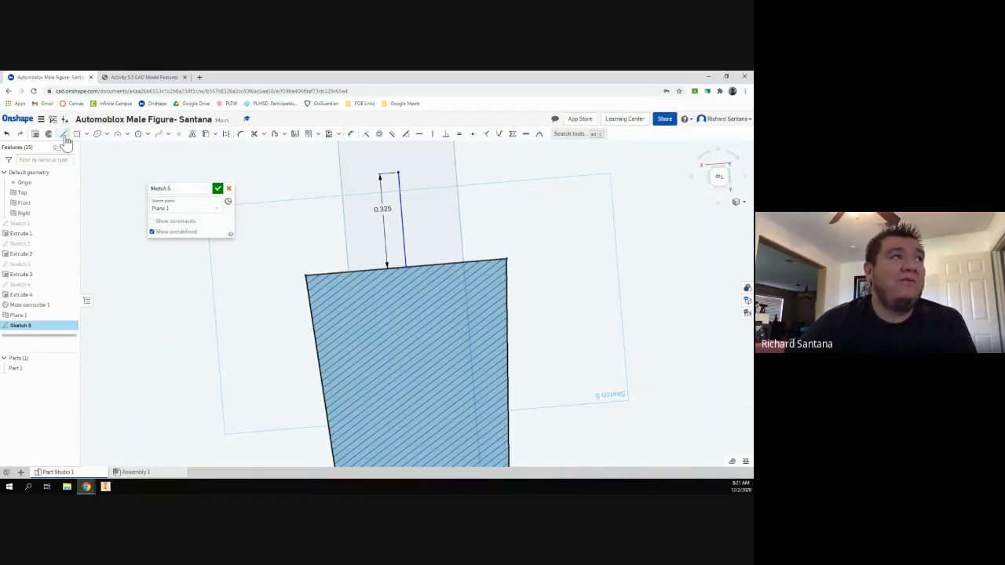
pyautogui.click(96, 135)
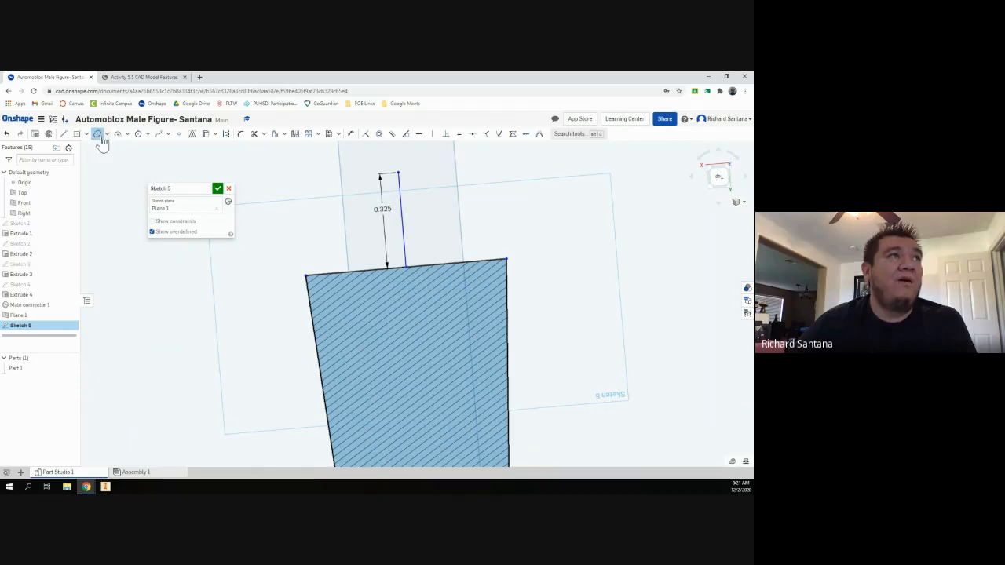
pyautogui.click(118, 135)
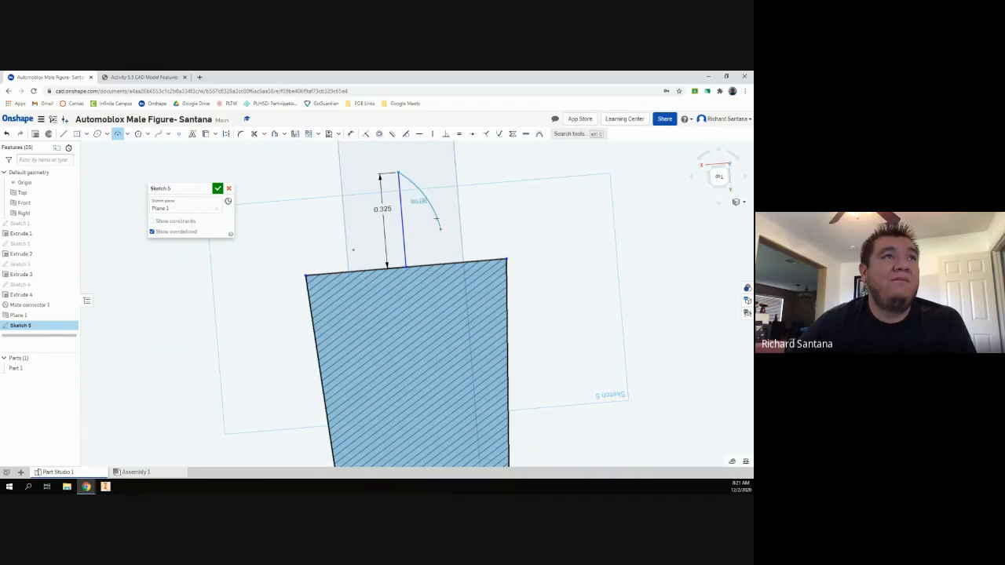
pyautogui.click(439, 227)
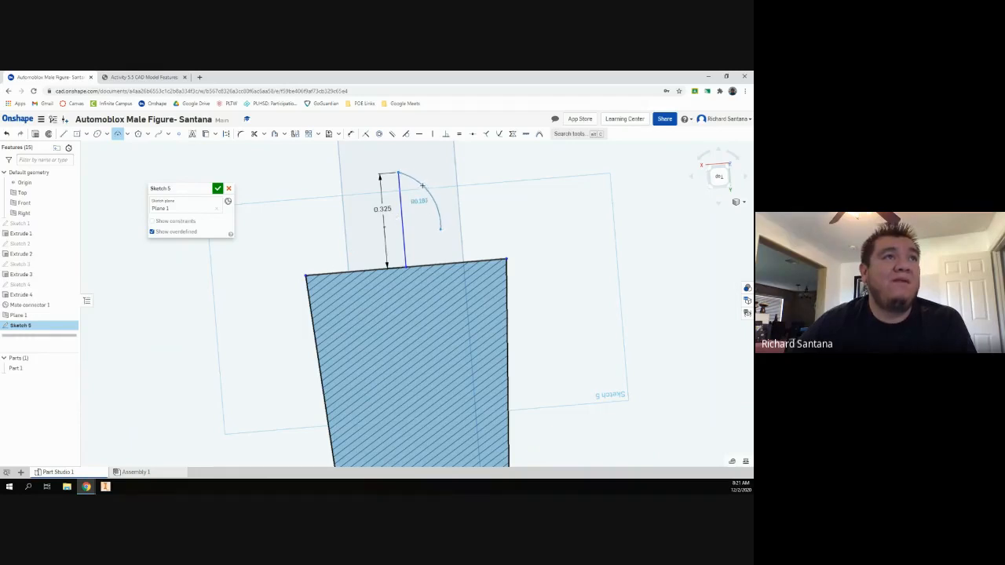
pyautogui.press('Escape')
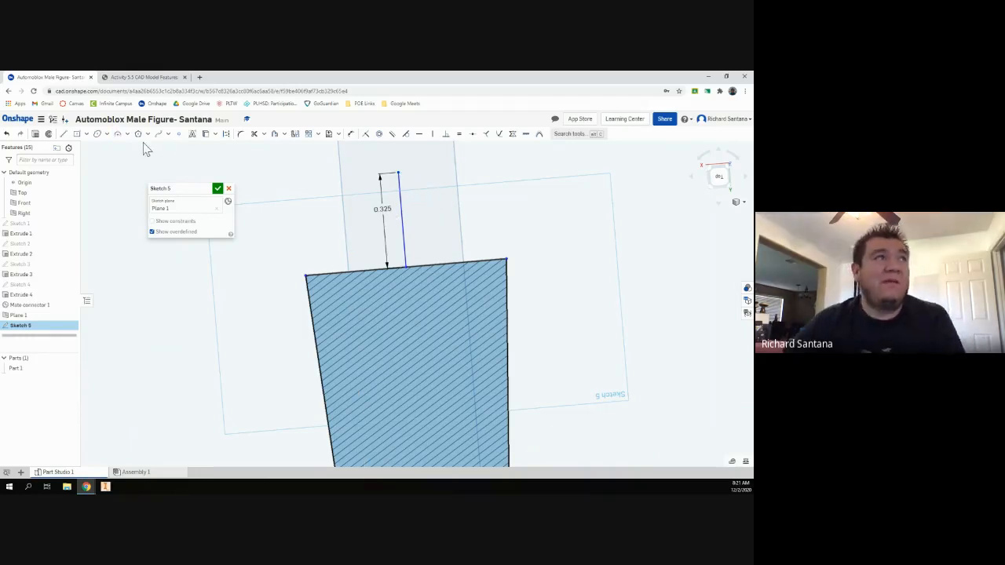
# Draw a circle centered on the 0.325 in line's midpoint and passing through its free end.
pyautogui.click(108, 135)
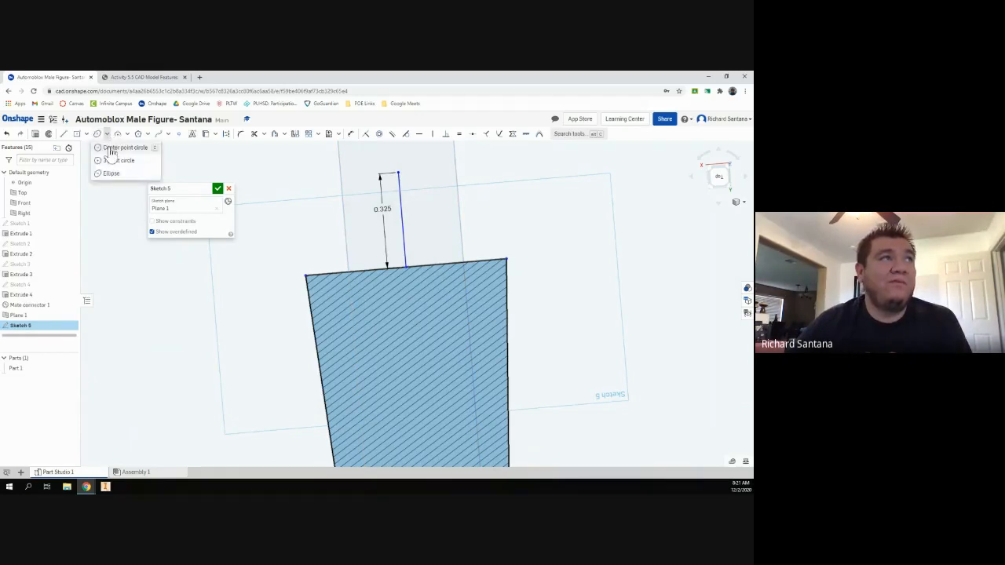
pyautogui.click(110, 173)
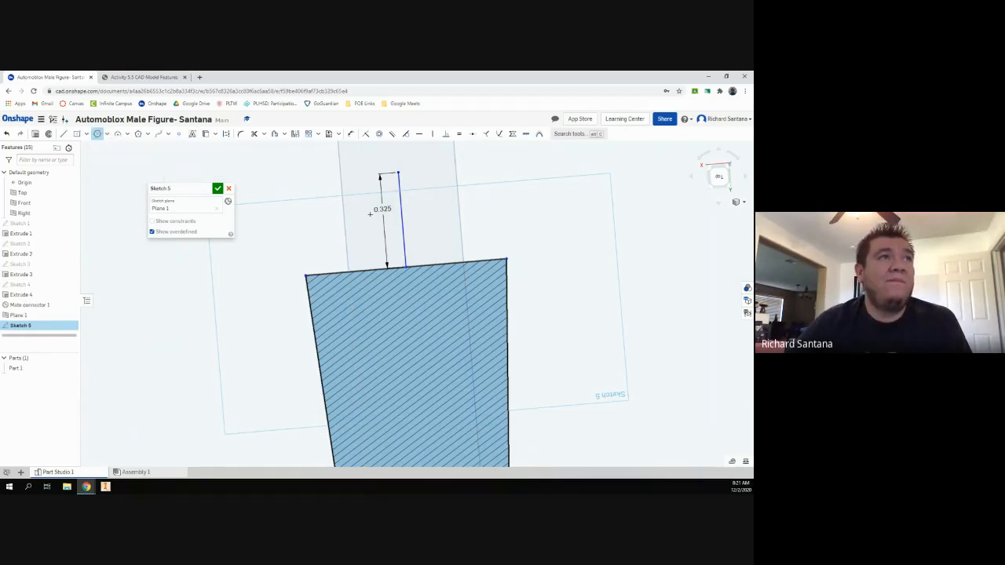
pyautogui.click(402, 217)
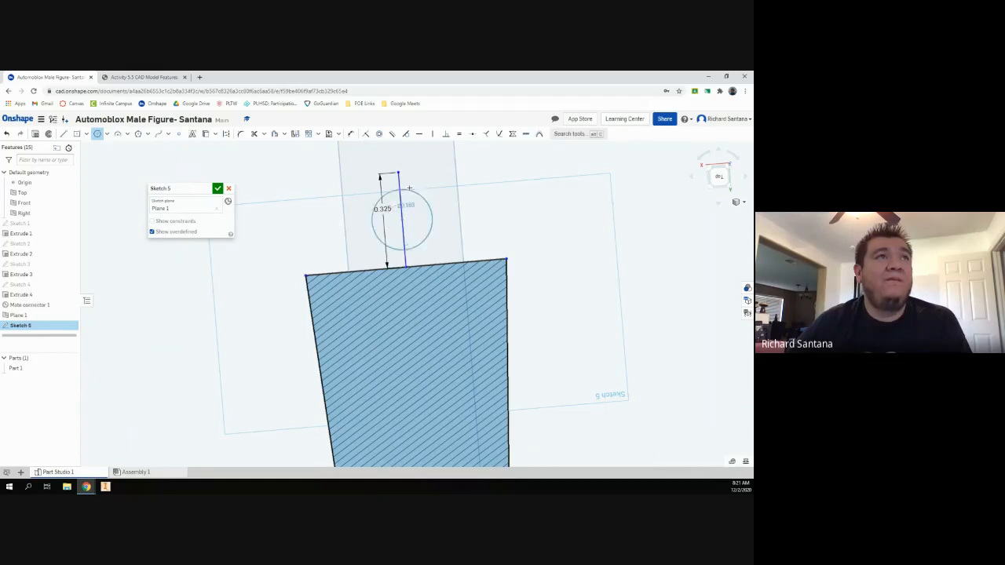
pyautogui.click(398, 172)
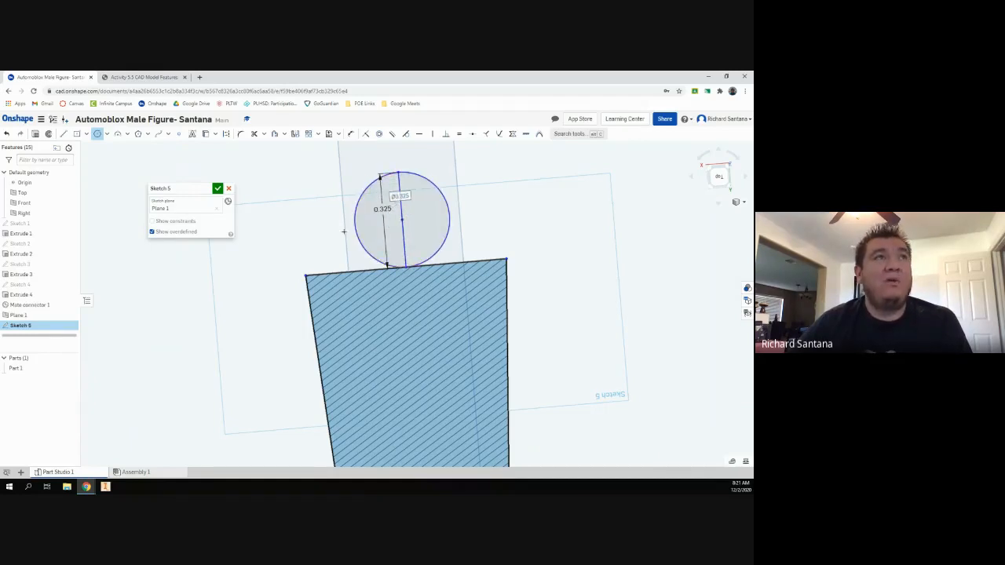
# Trim away the half of the circle on the dimension's side of the line and accept the sketch.
pyautogui.click(254, 134)
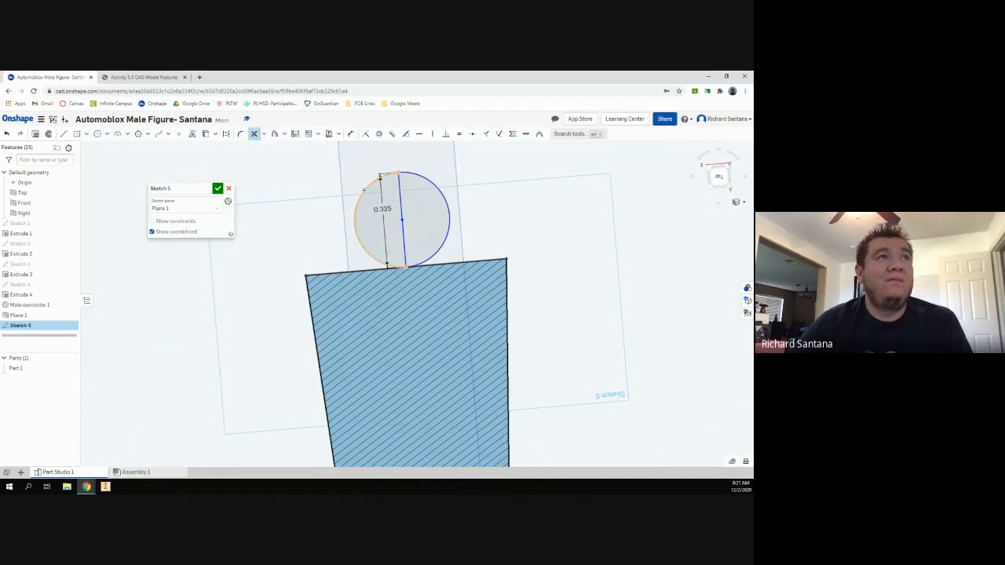
pyautogui.click(363, 191)
pyautogui.moveTo(474, 189)
pyautogui.mouseDown(button='right')
pyautogui.moveTo(478, 197)
pyautogui.moveTo(404, 167)
pyautogui.mouseUp(button='right')
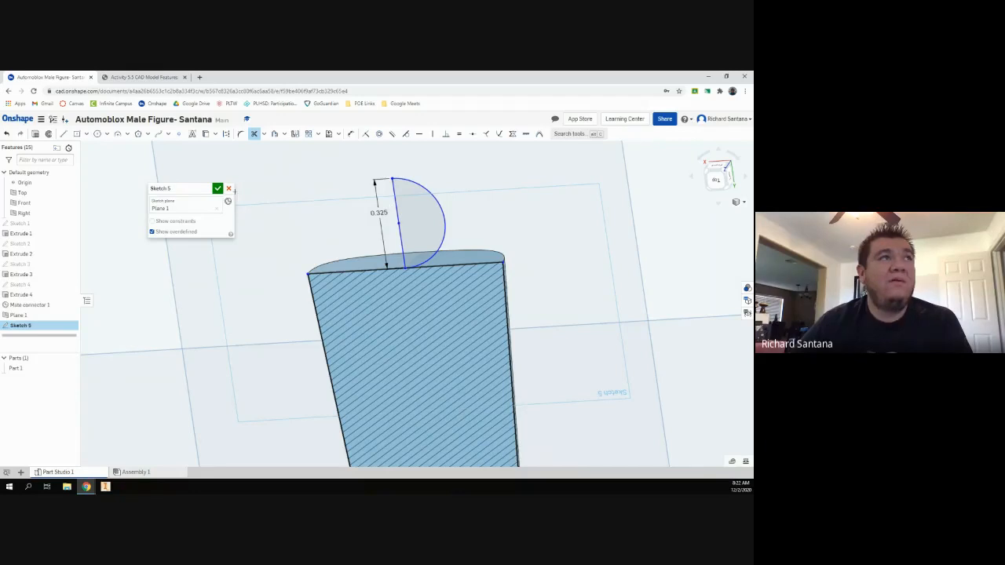
pyautogui.click(217, 188)
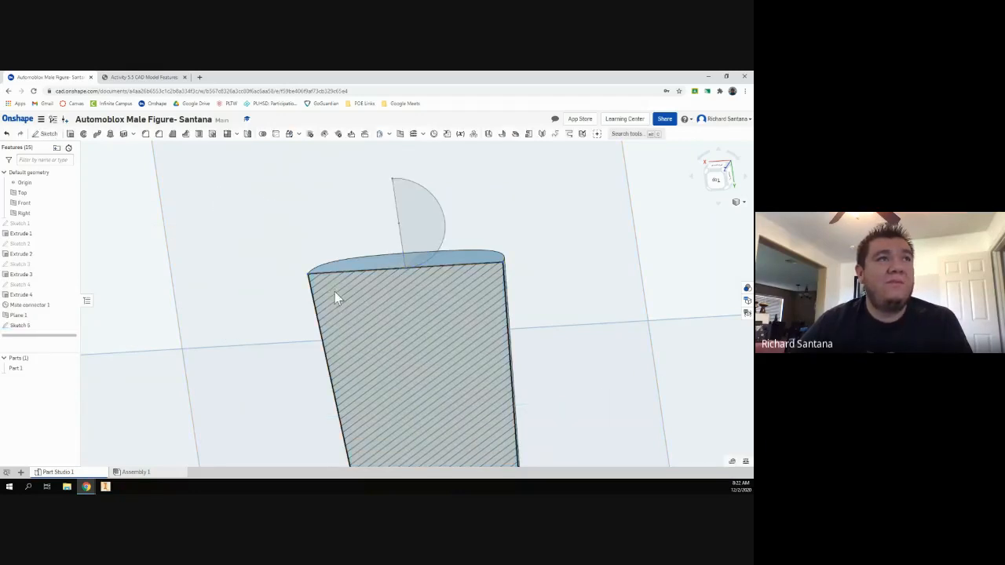
# Turn the section view off and revolve the half-circle profile fully about its straight edge as a new solid.
pyautogui.rightClick(229, 240)
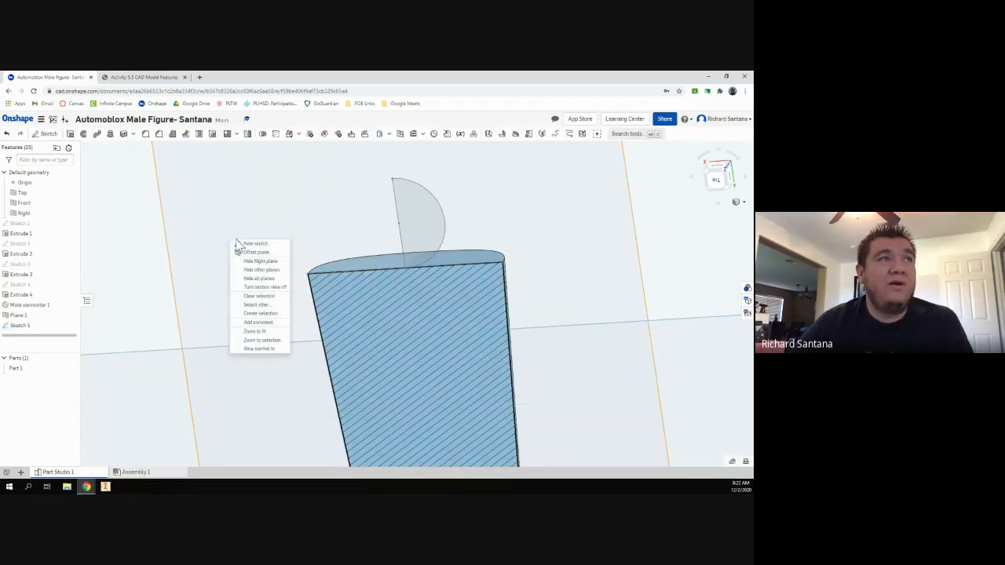
pyautogui.click(256, 287)
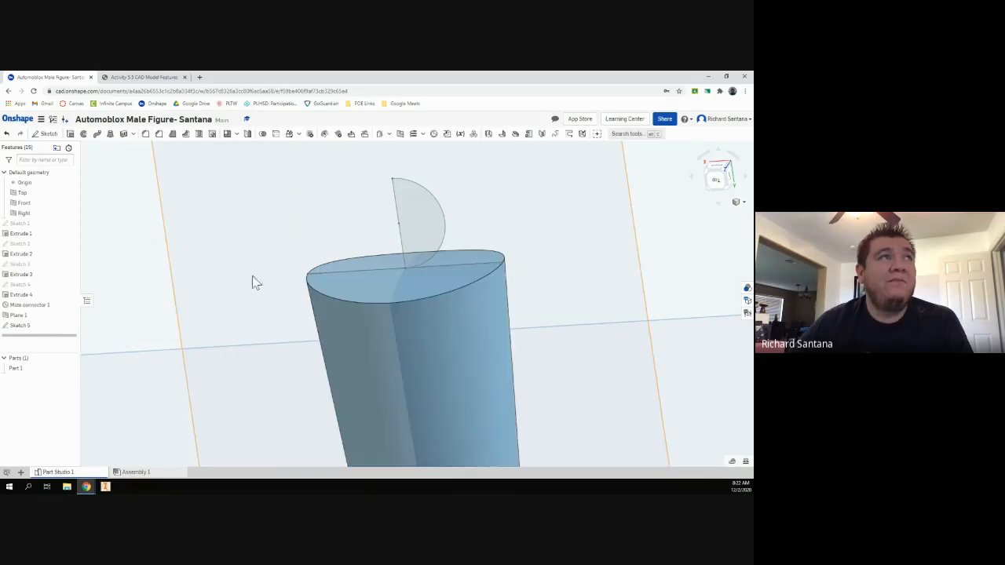
pyautogui.click(85, 135)
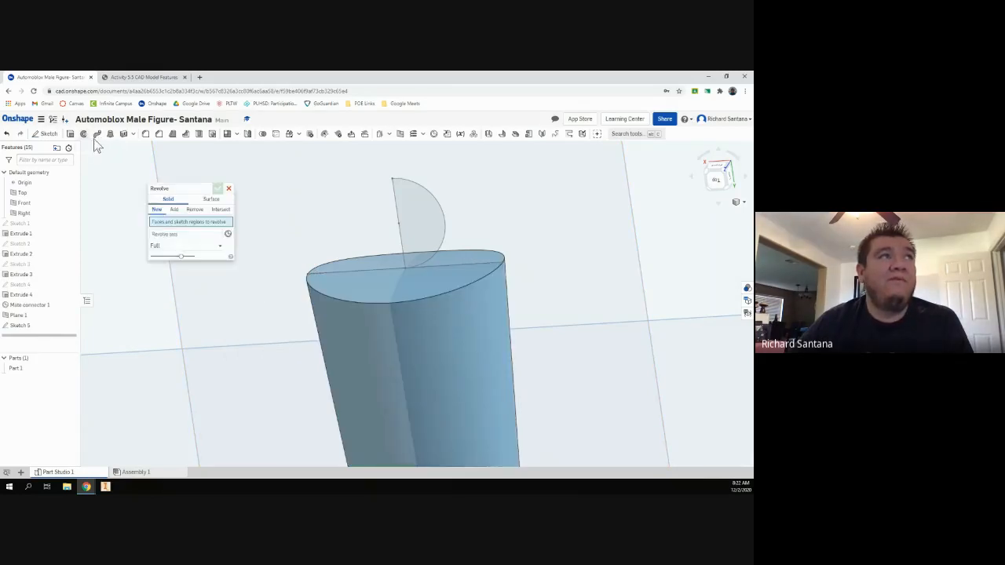
pyautogui.click(415, 220)
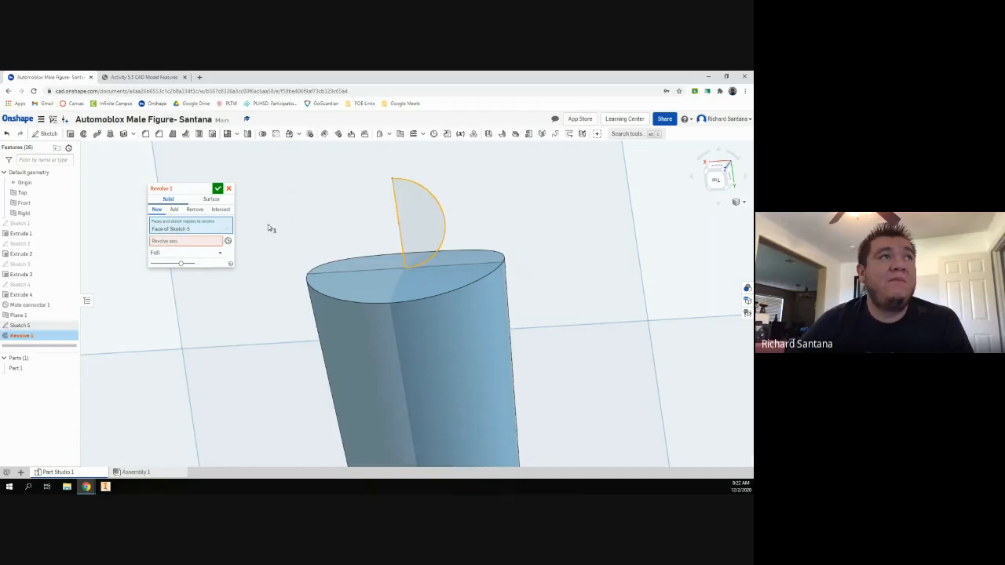
pyautogui.click(398, 219)
pyautogui.scroll(-3, 398, 220)
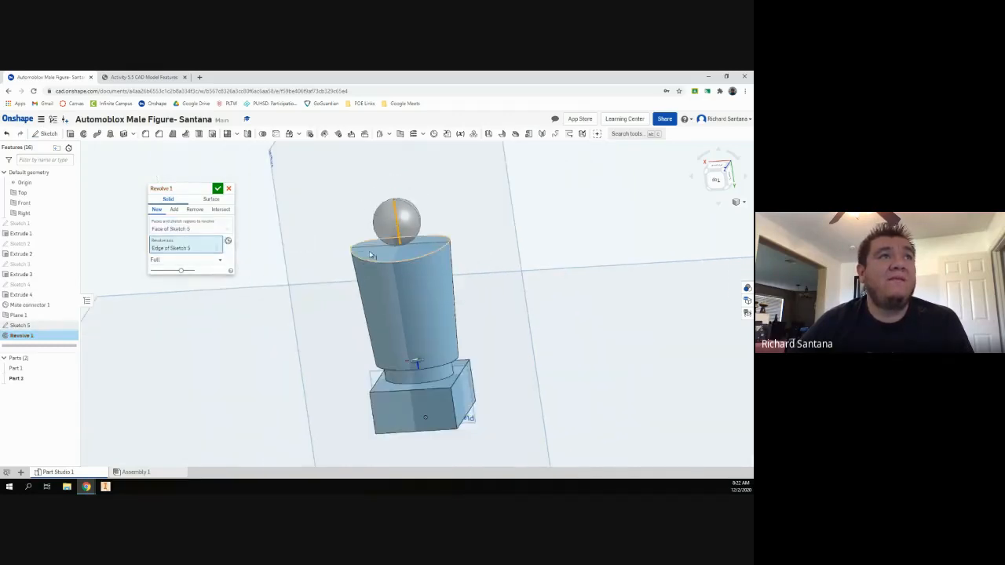
pyautogui.click(219, 189)
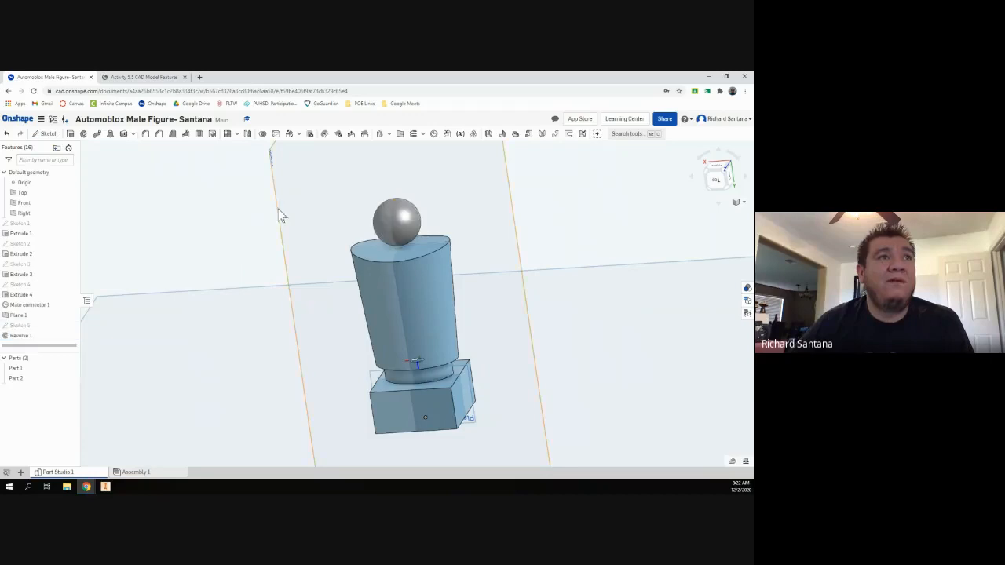
# Hide the Top, Front and Right planes, the mate connector and Plane 1.
pyautogui.moveTo(278, 208); pyautogui.dragTo(294, 207, button='right')
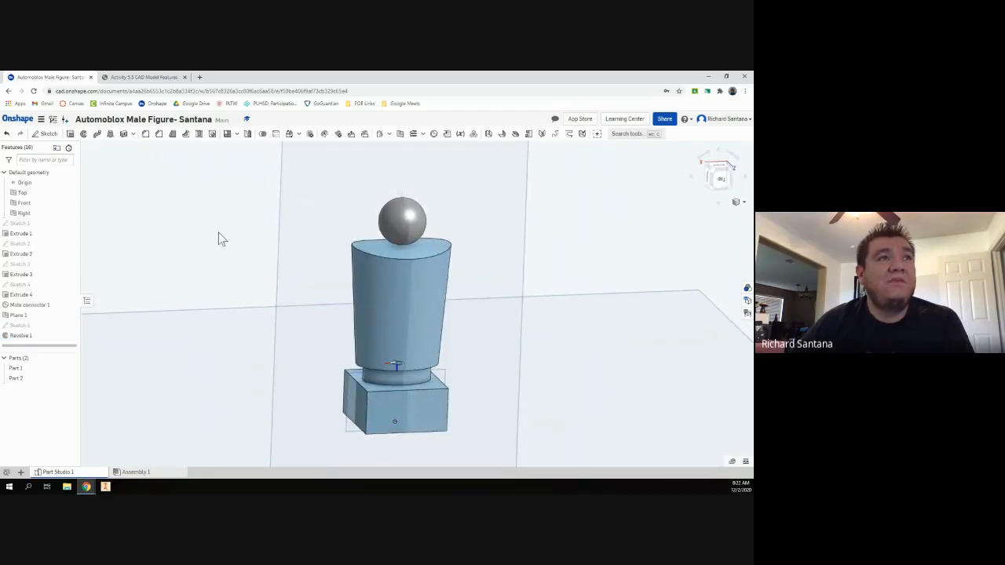
pyautogui.moveTo(217, 233); pyautogui.dragTo(171, 221, button='right')
pyautogui.click(70, 192)
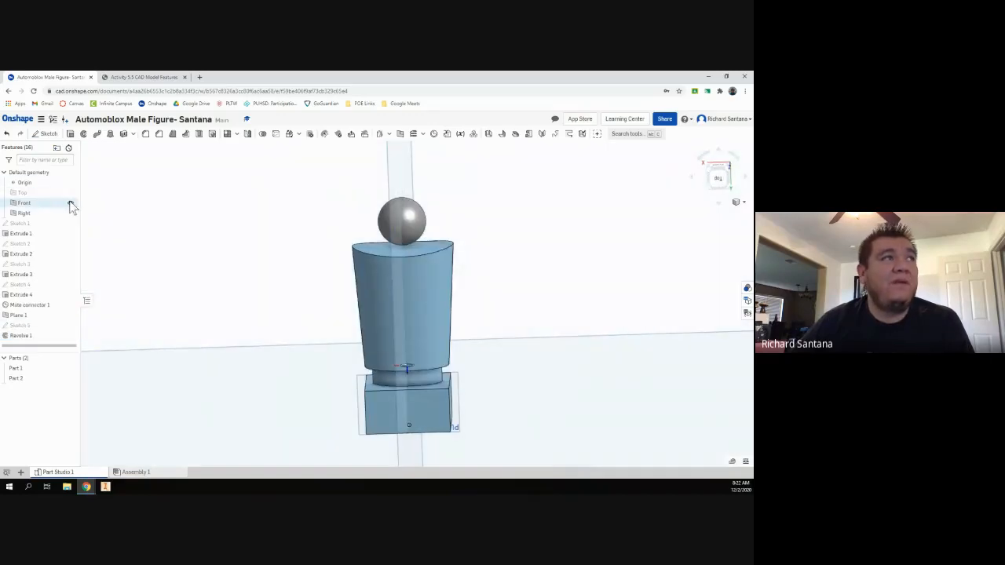
pyautogui.click(70, 203)
pyautogui.click(70, 213)
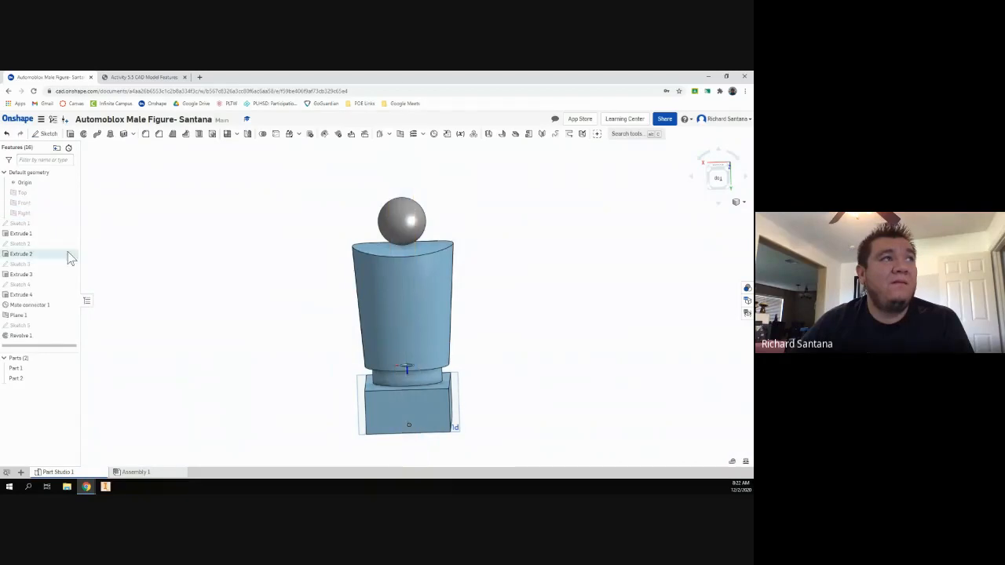
pyautogui.click(69, 305)
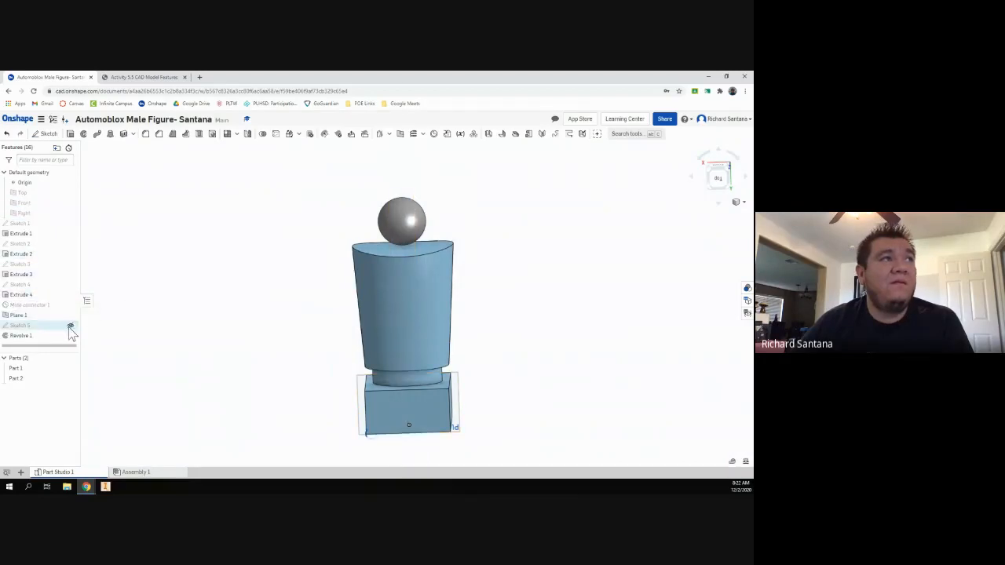
pyautogui.click(71, 316)
pyautogui.moveTo(174, 343)
pyautogui.mouseDown(button='right')
pyautogui.moveTo(194, 346)
pyautogui.moveTo(168, 335)
pyautogui.moveTo(152, 343)
pyautogui.moveTo(171, 346)
pyautogui.mouseUp(button='right')
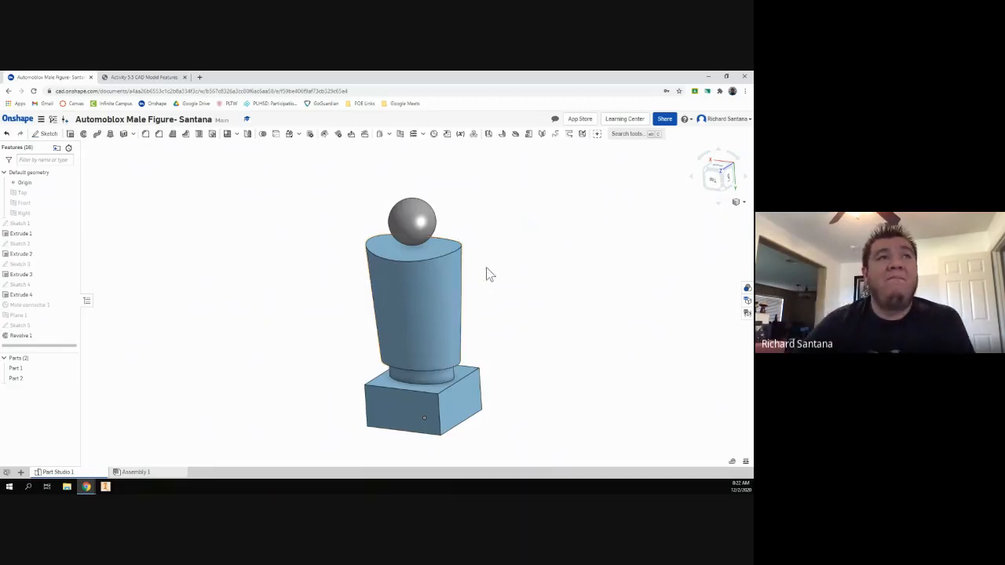
pyautogui.moveTo(484, 273); pyautogui.dragTo(491, 264, button='right')
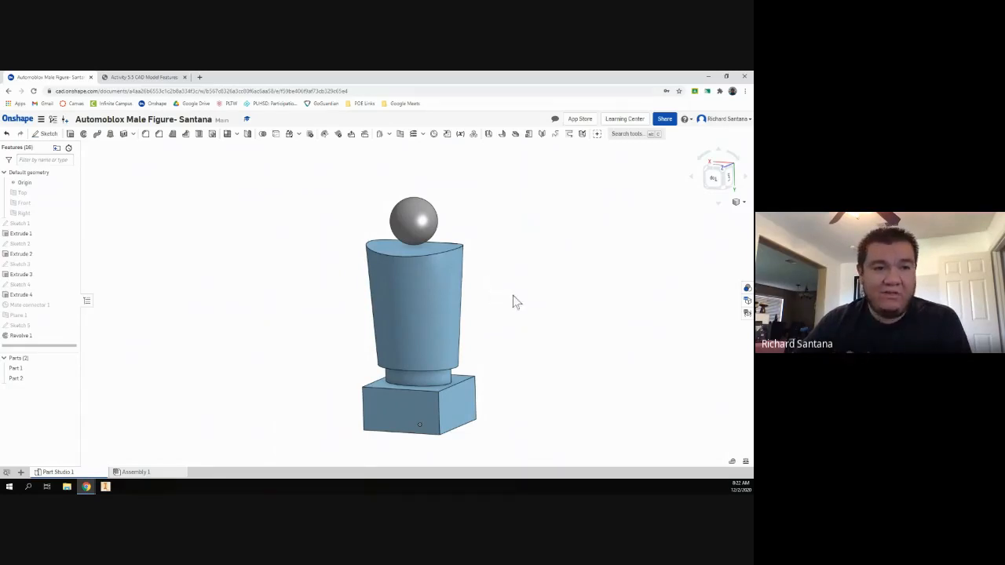
pyautogui.moveTo(511, 298); pyautogui.dragTo(564, 328, button='right')
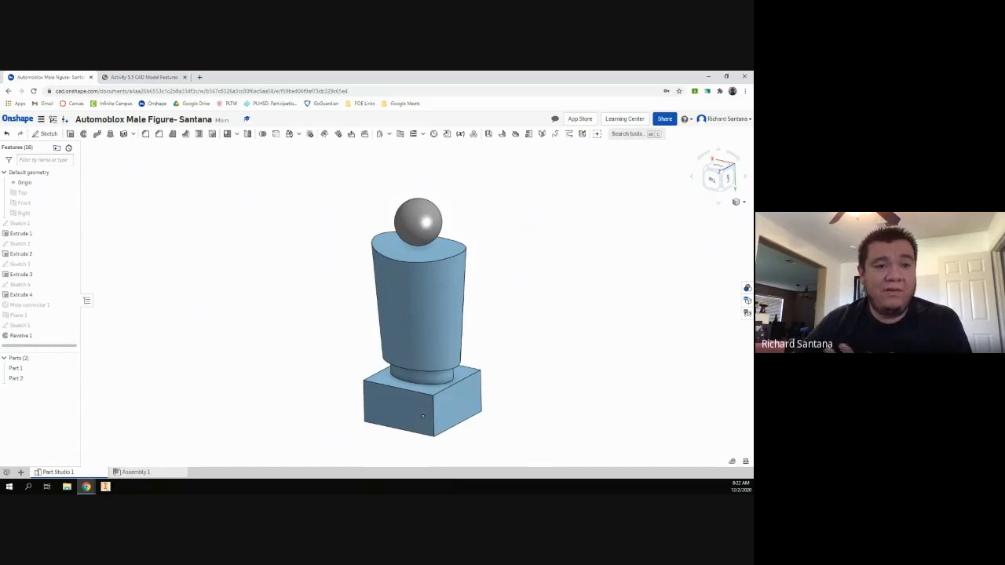